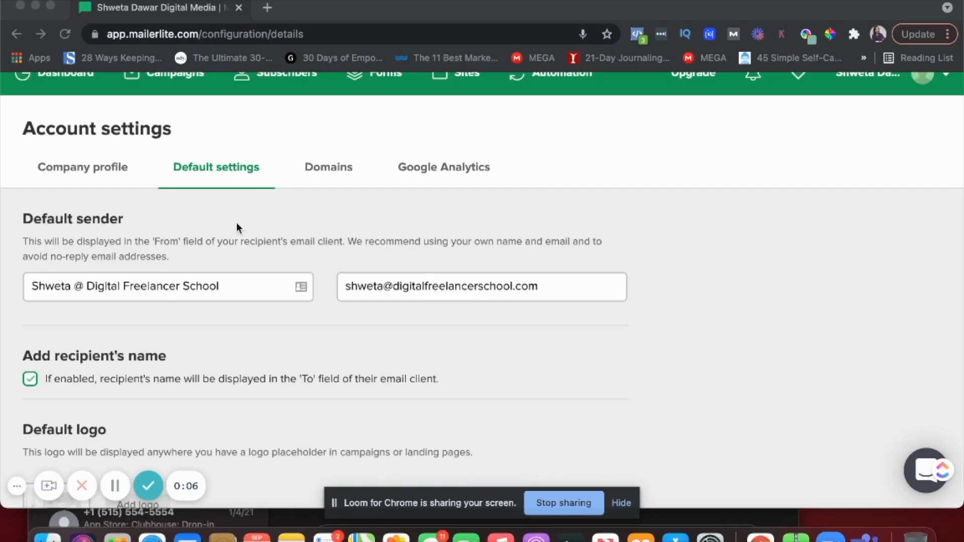
Scroll to the default sender name, sender email and recipient-name option in Default settings
scroll(231, 229, up, 1)
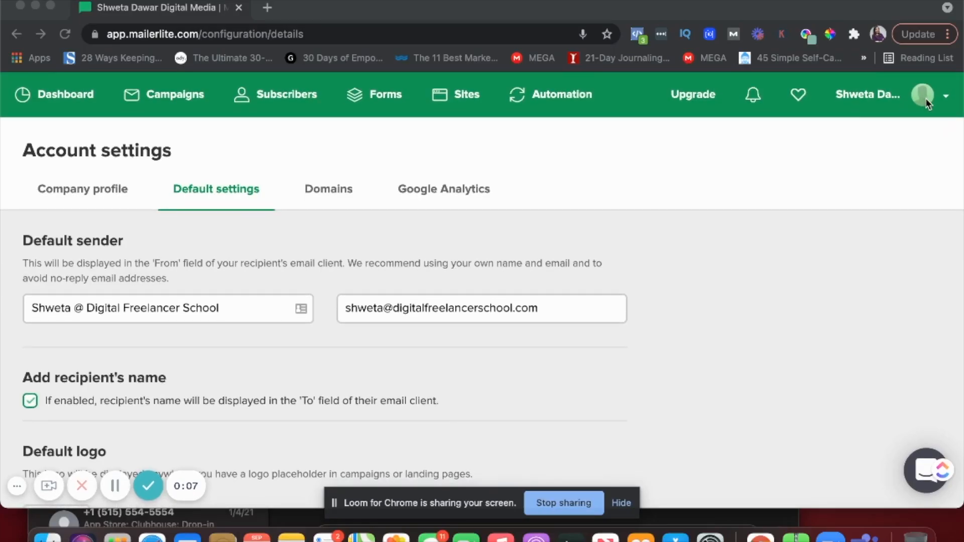
click(930, 101)
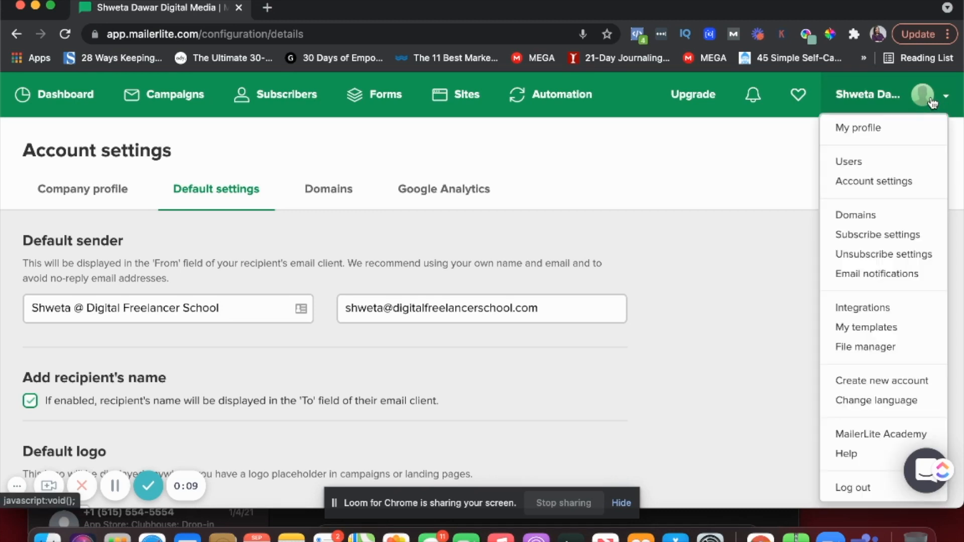
click(706, 183)
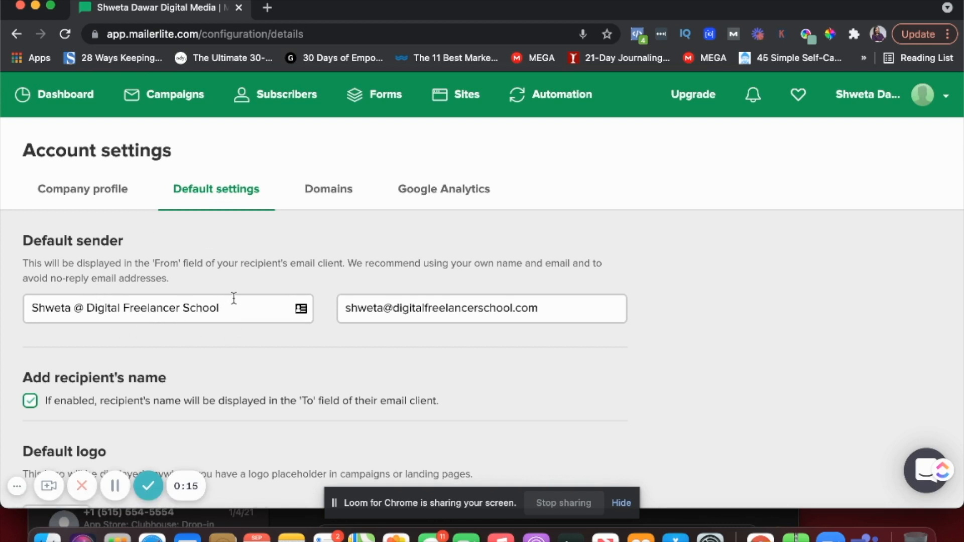
double_click(457, 307)
triple_click(457, 307)
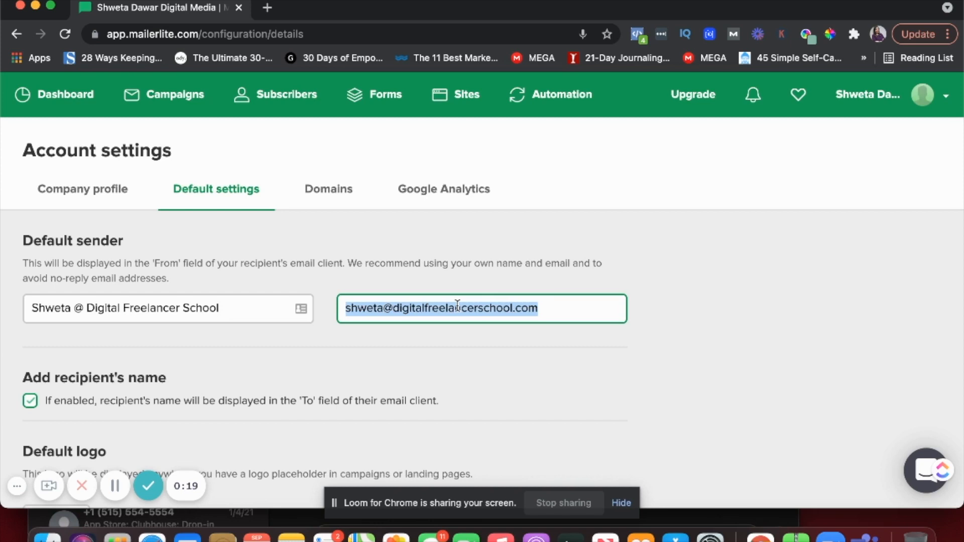
click(426, 282)
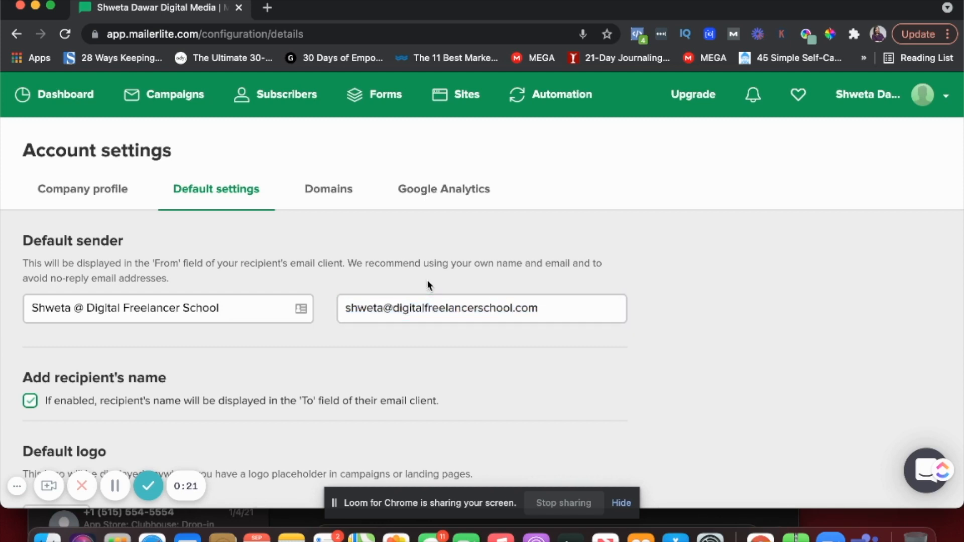
scroll(299, 237, down, 1)
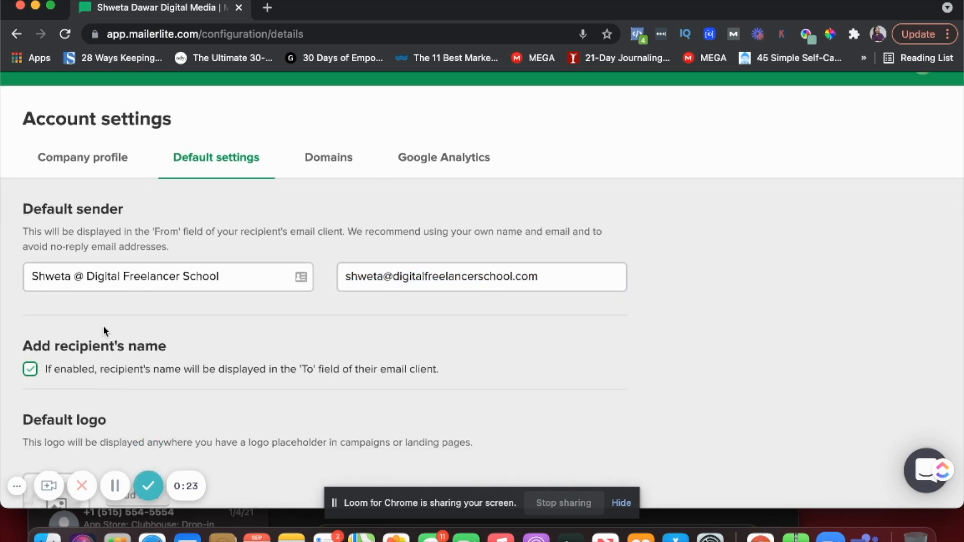
scroll(104, 328, down, 1)
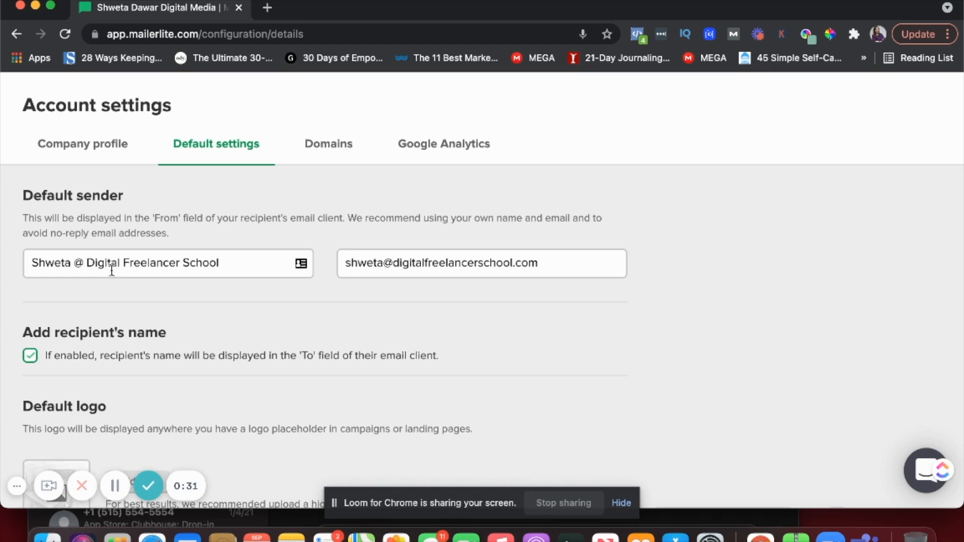
drag(236, 262, 40, 262)
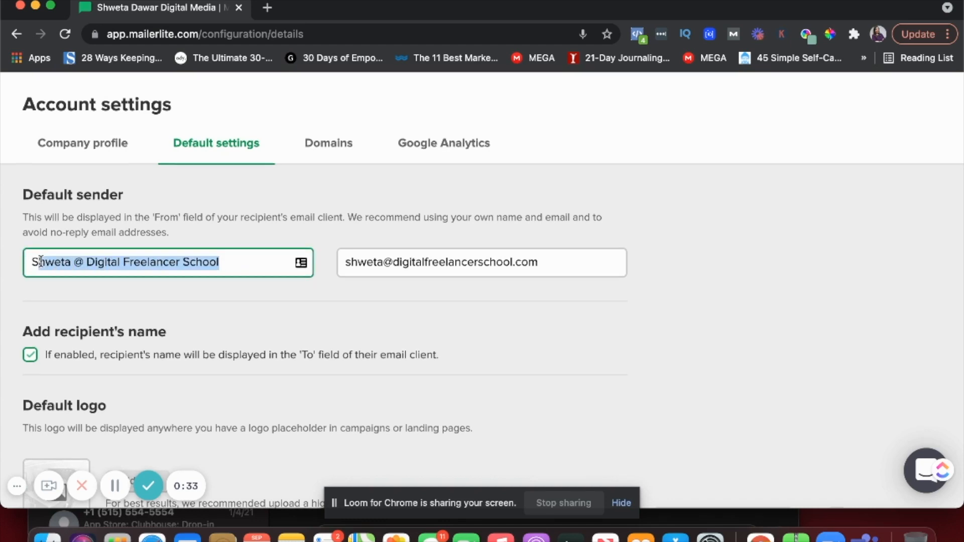
scroll(41, 262, down, 3)
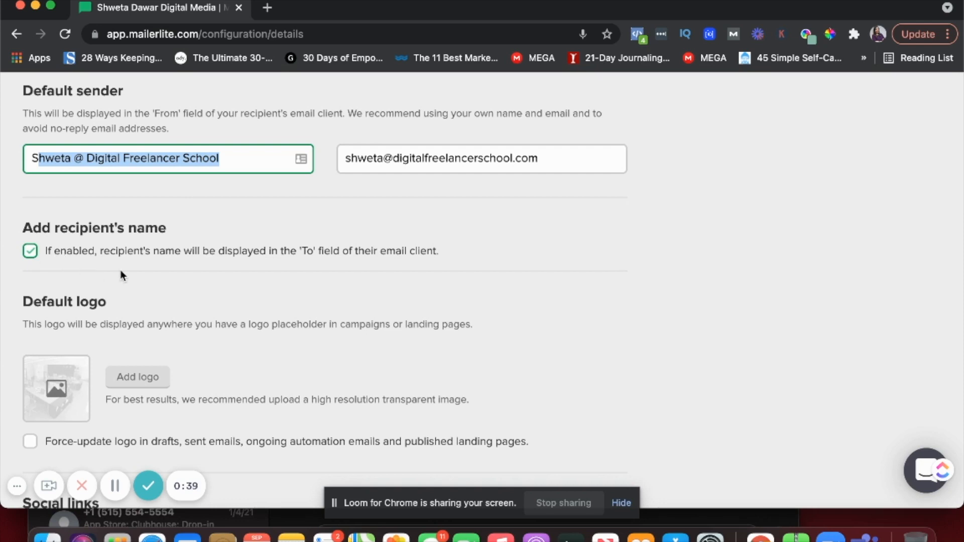
scroll(120, 270, down, 3)
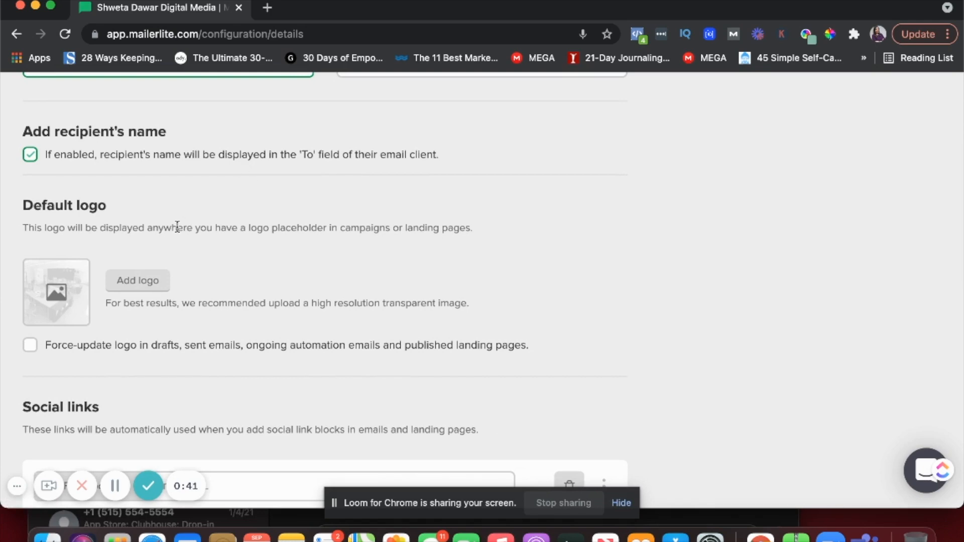
scroll(177, 227, down, 2)
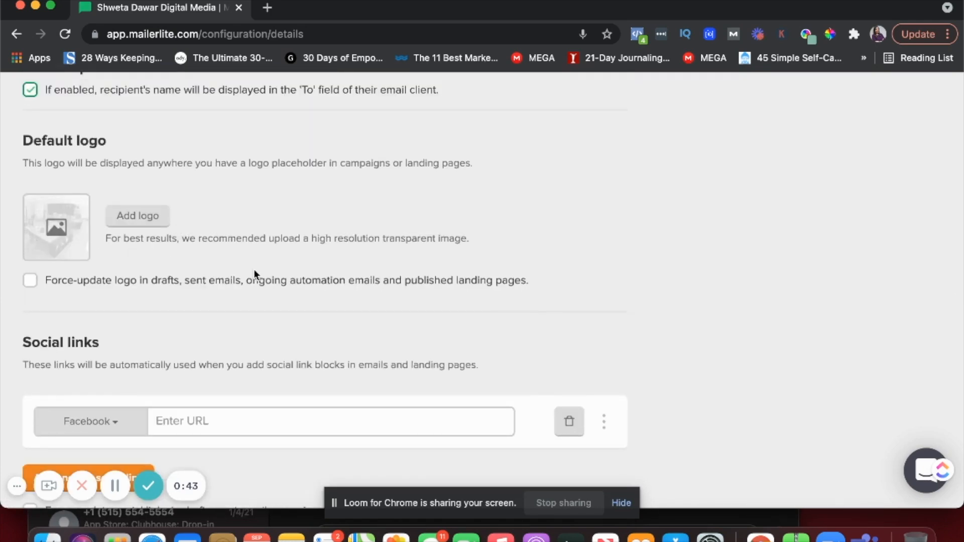
scroll(254, 273, down, 3)
scroll(254, 314, down, 5)
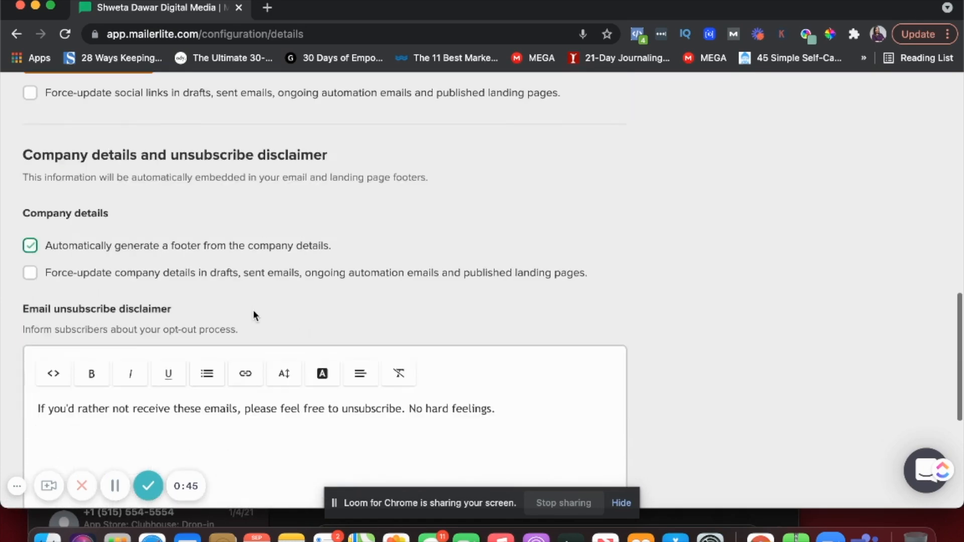
scroll(253, 314, down, 3)
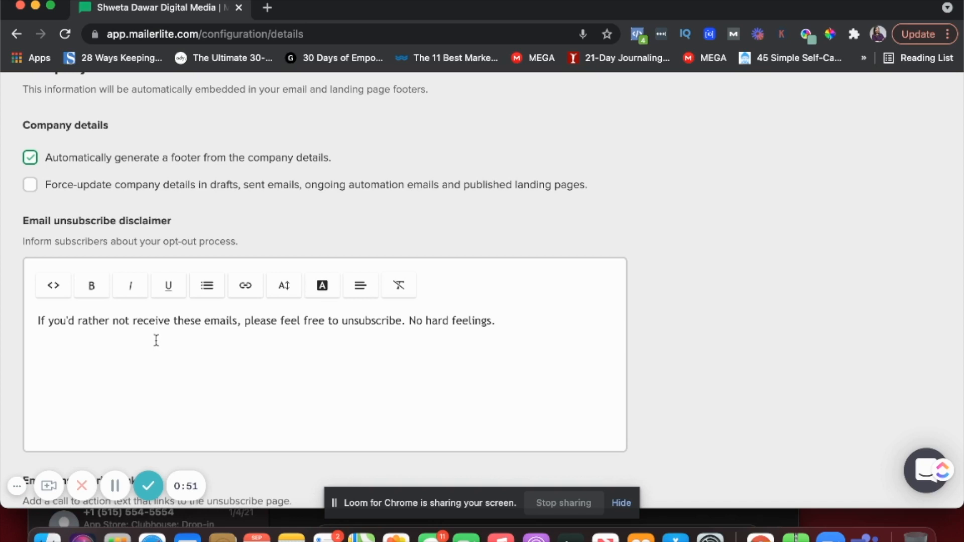
scroll(156, 341, down, 2)
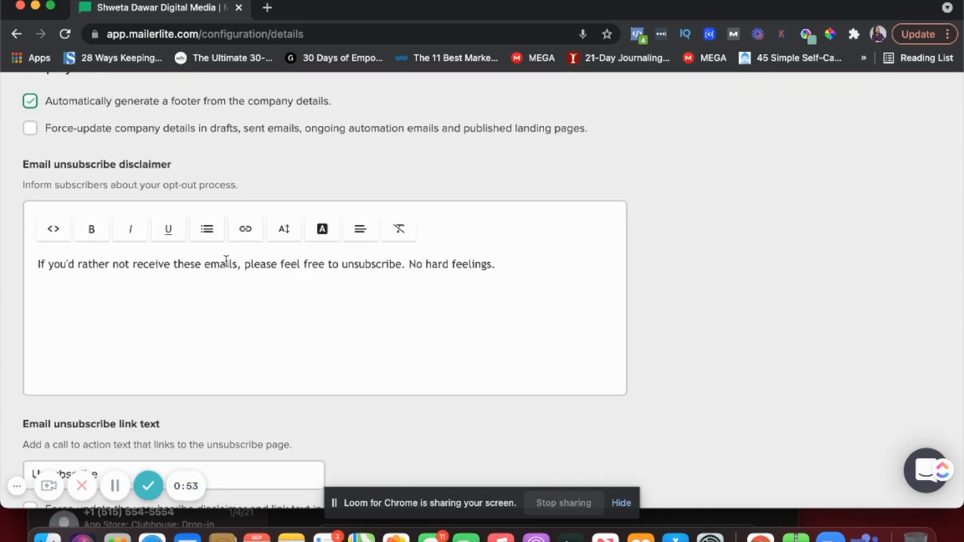
scroll(226, 261, down, 4)
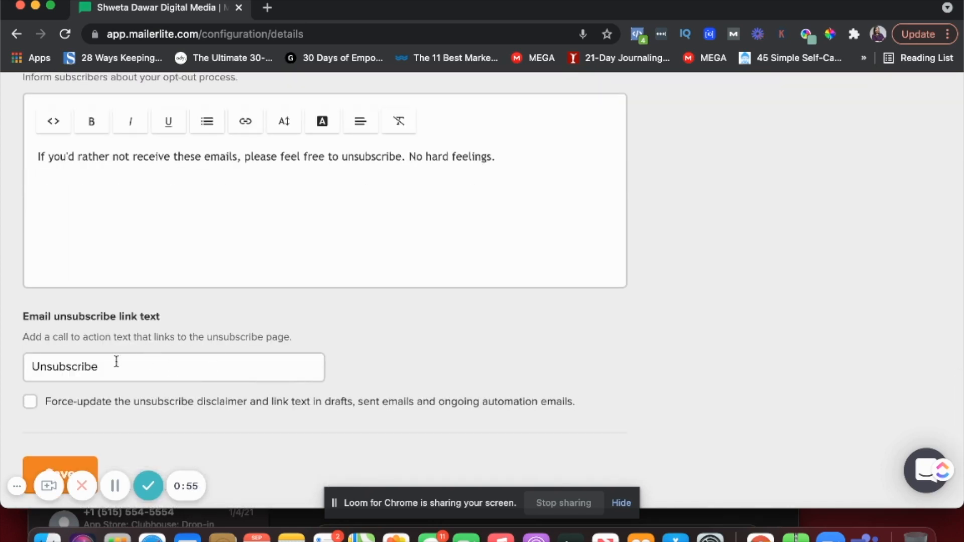
click(135, 373)
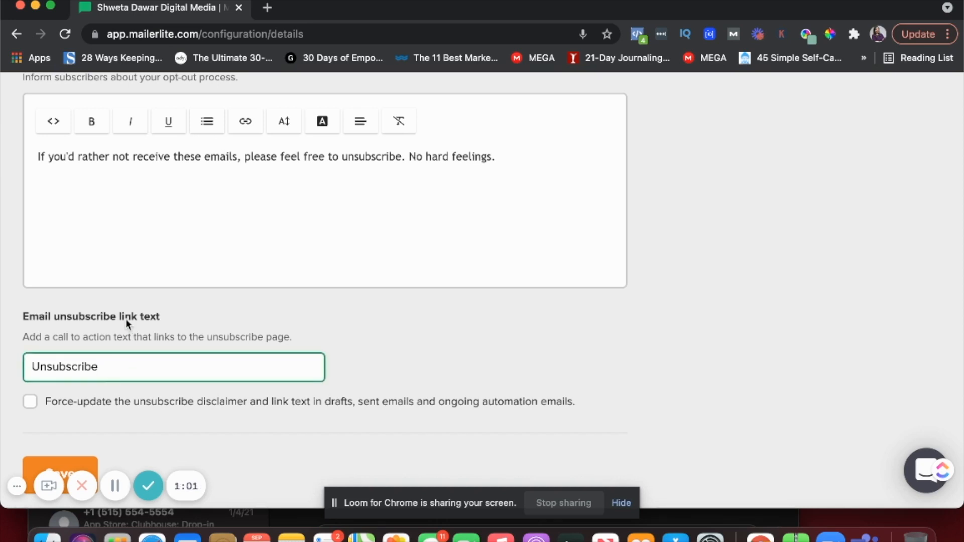
scroll(128, 322, up, 15)
scroll(129, 326, up, 7)
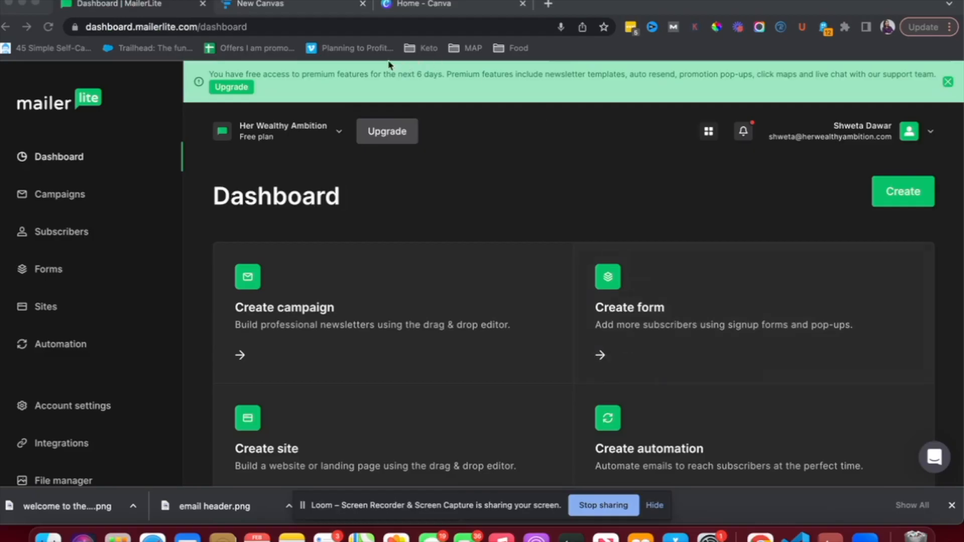
Check the Funnelytics map (Landing Page, Thank You, Deliver Guide, Welcome emails 1–3), then return to MailerLite
click(303, 8)
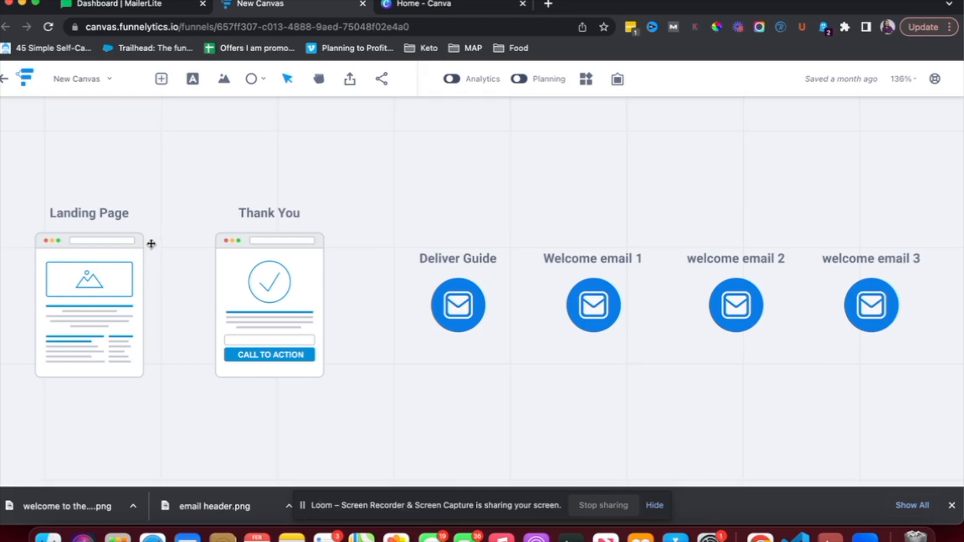
click(181, 9)
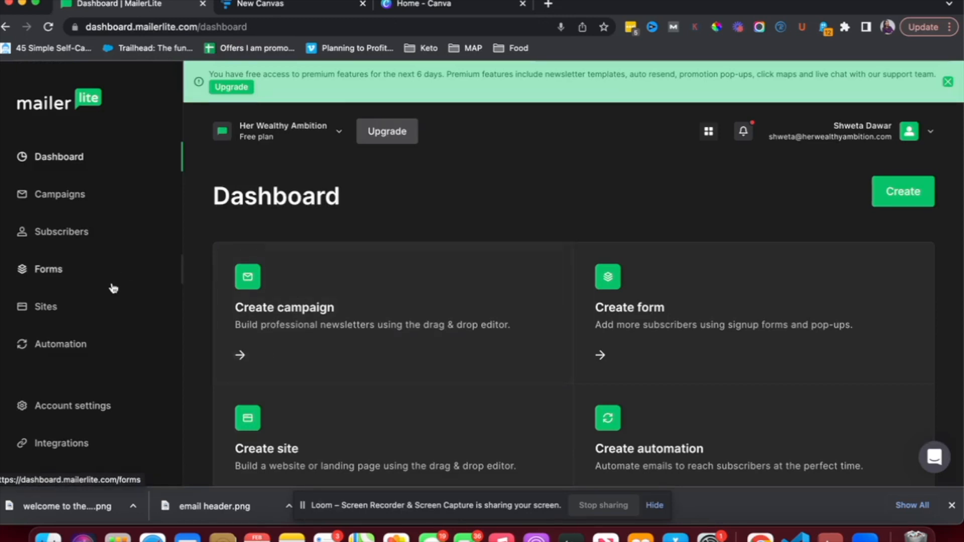
Create a landing page site named 'tech career guide demo' and save it to reach group selection
click(45, 308)
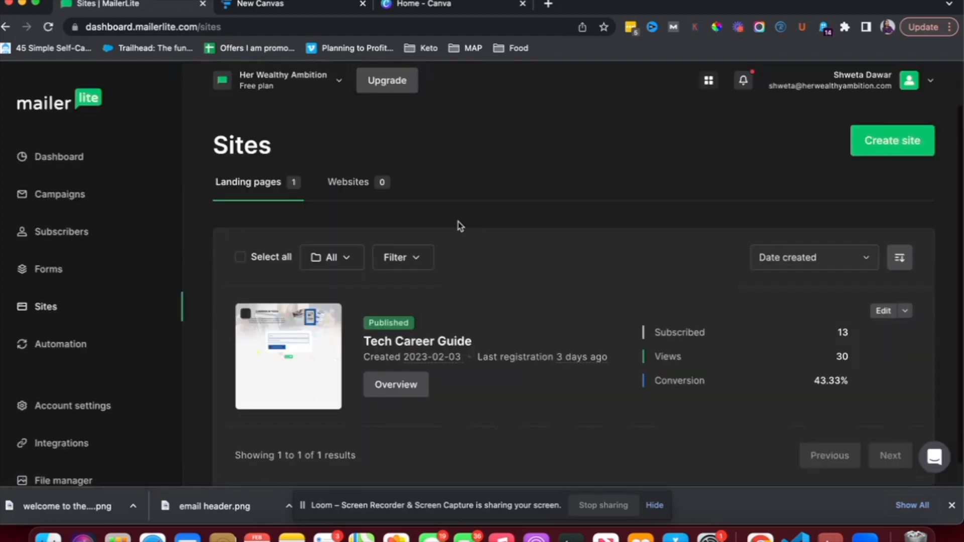
scroll(459, 229, down, 1)
mouse_move(447, 340)
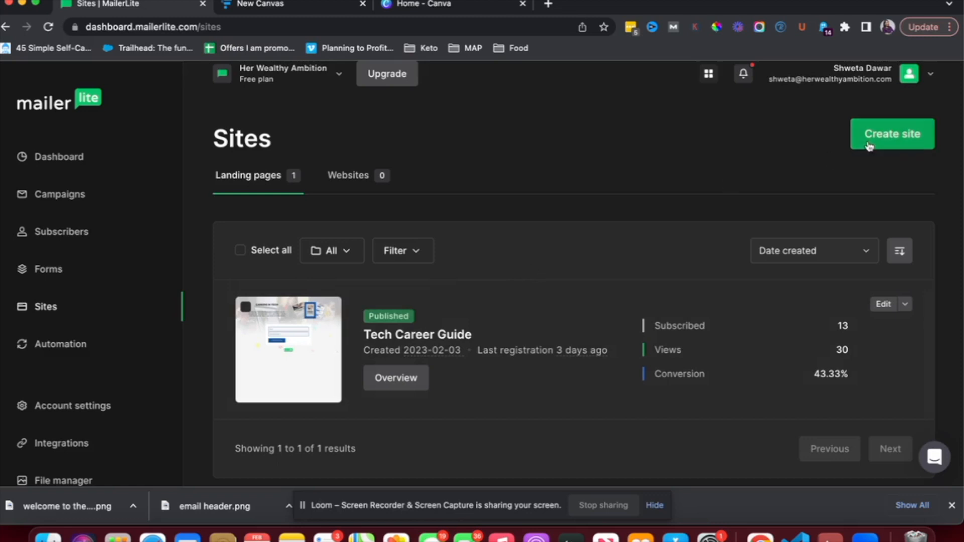
click(878, 144)
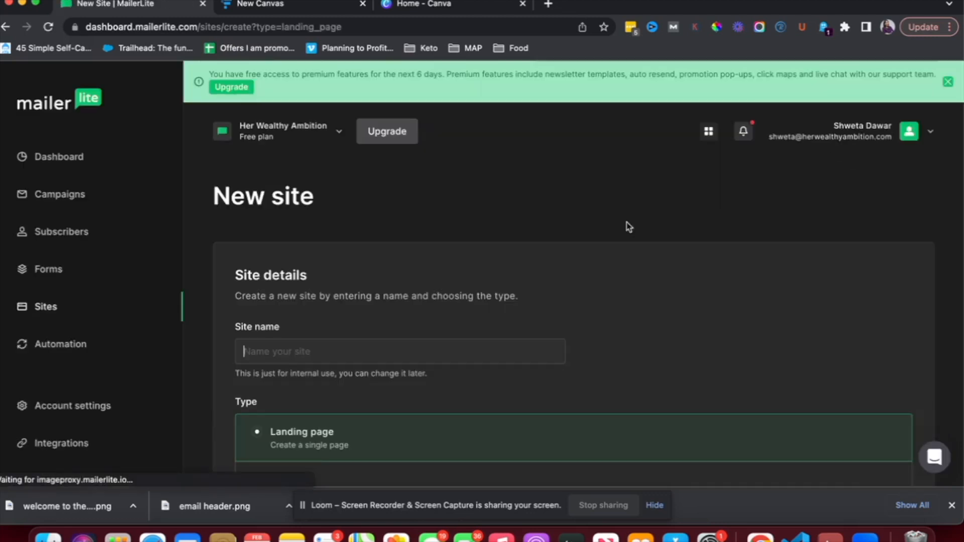
click(375, 301)
text(tech car)
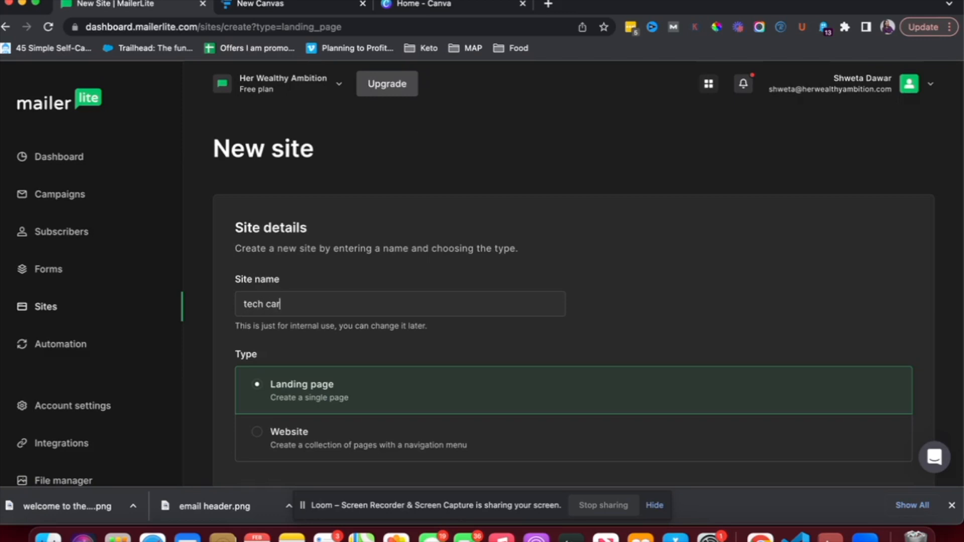
text(eer guide demo)
scroll(362, 309, down, 3)
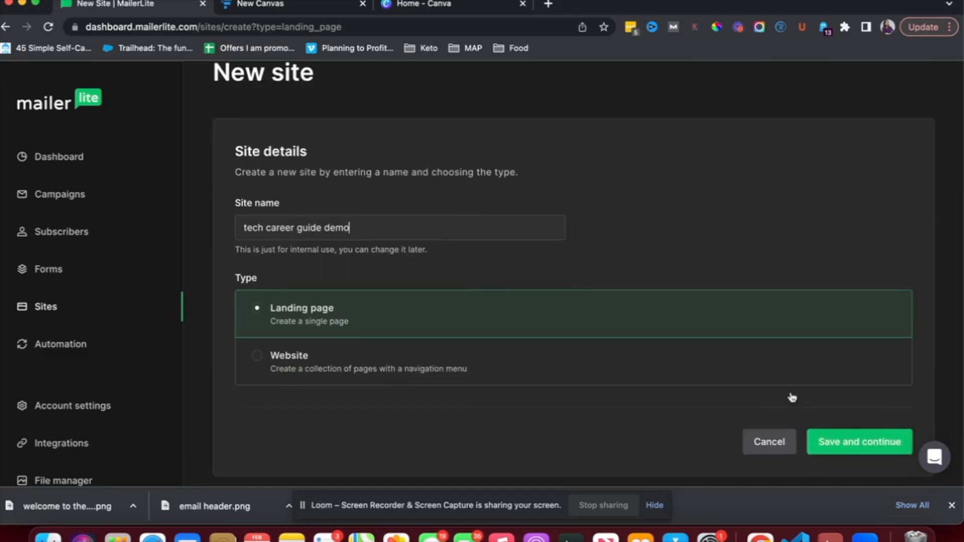
click(859, 444)
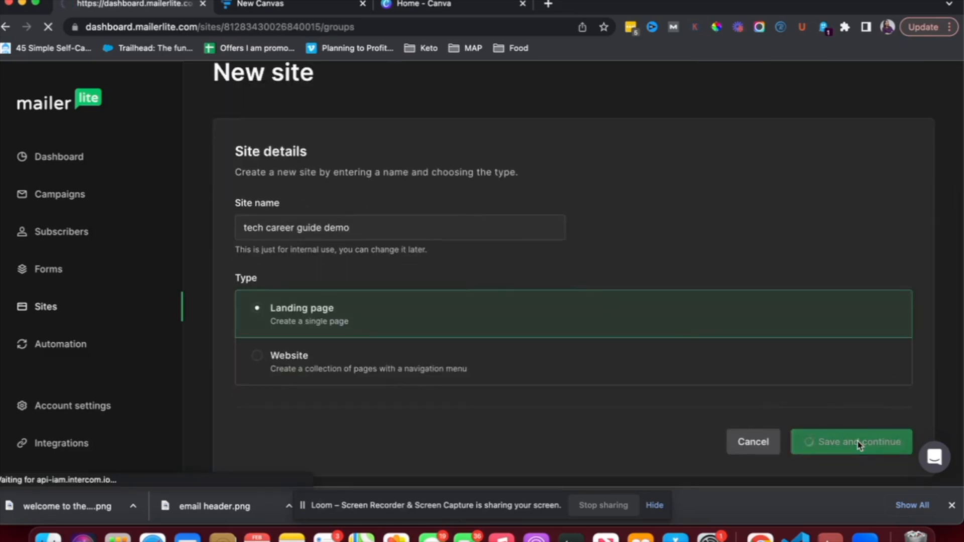
scroll(546, 342, down, 2)
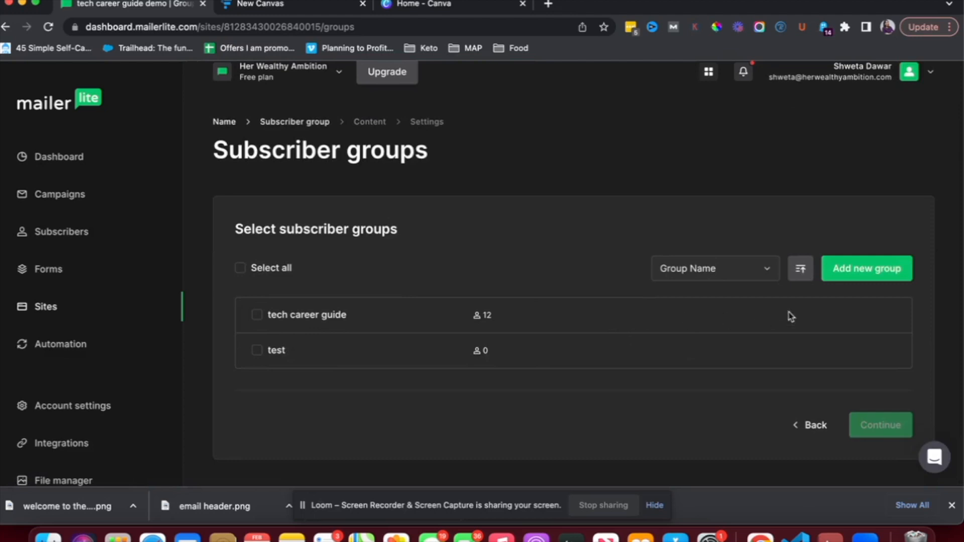
Create the 'tech career guide demo' group, keep it checked, and continue to templates
click(847, 277)
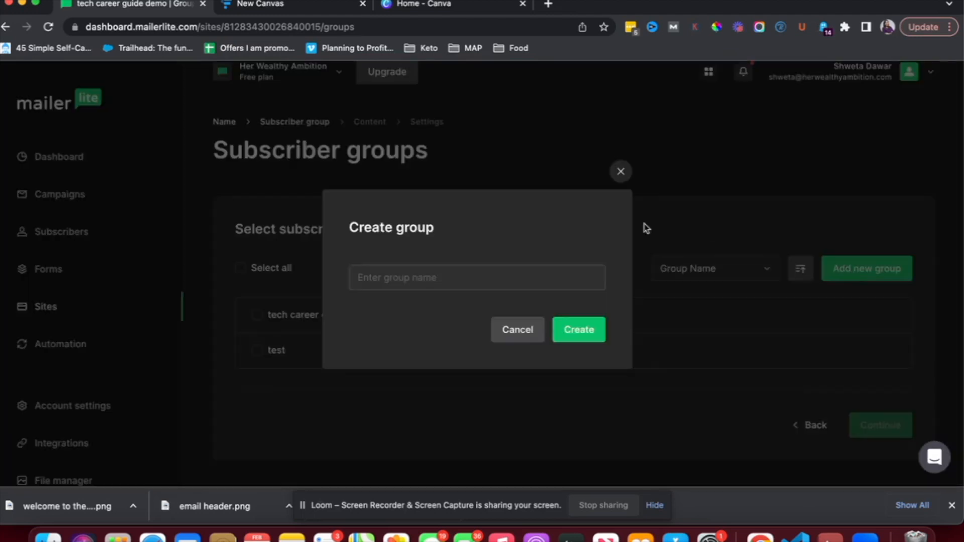
text(tech career guide demo)
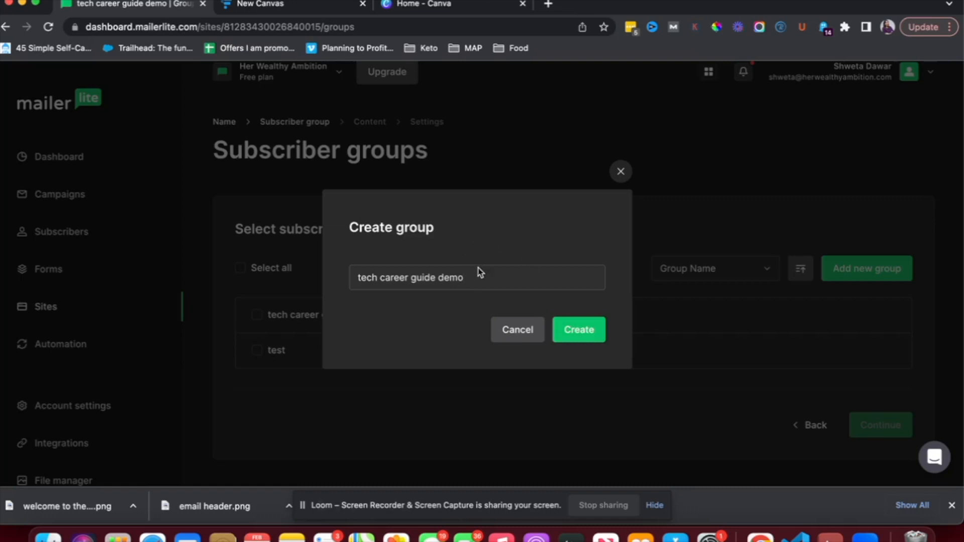
click(587, 343)
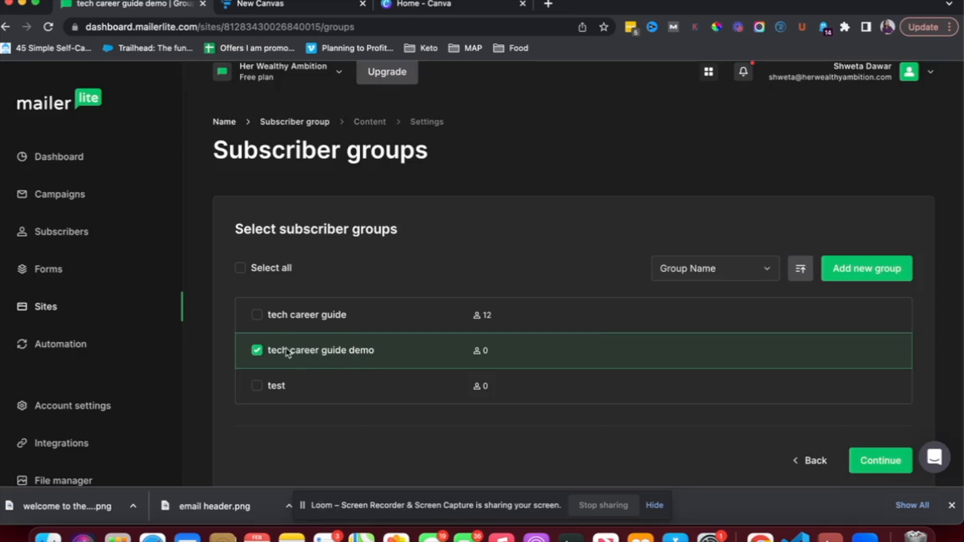
click(257, 351)
click(257, 350)
click(869, 468)
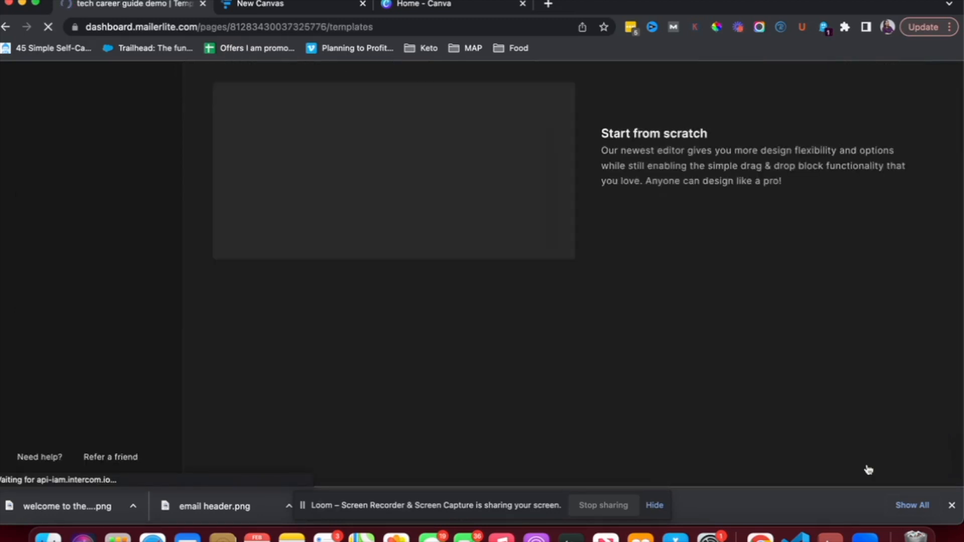
Pick the Blog promotion template from the landing page template gallery
scroll(719, 239, down, 5)
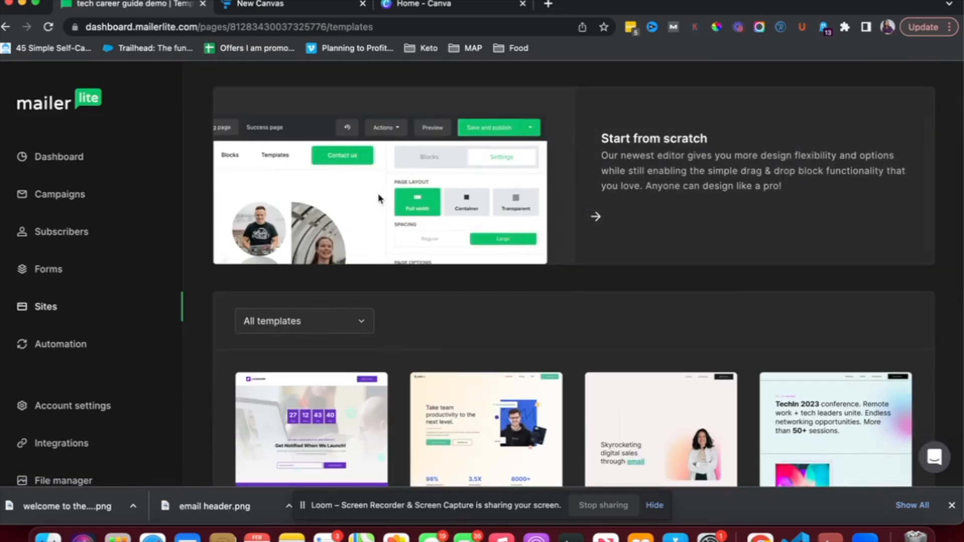
scroll(480, 249, down, 4)
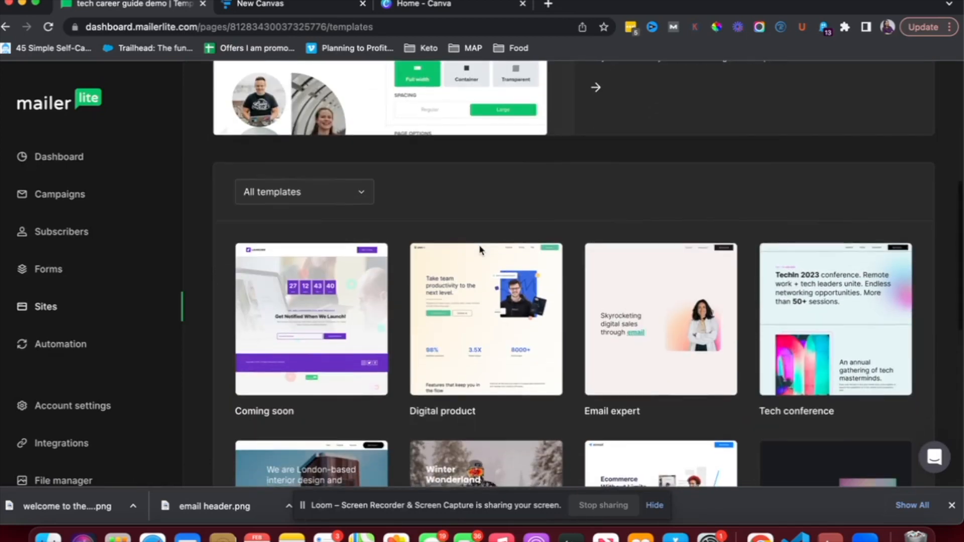
scroll(480, 249, down, 3)
scroll(481, 249, down, 10)
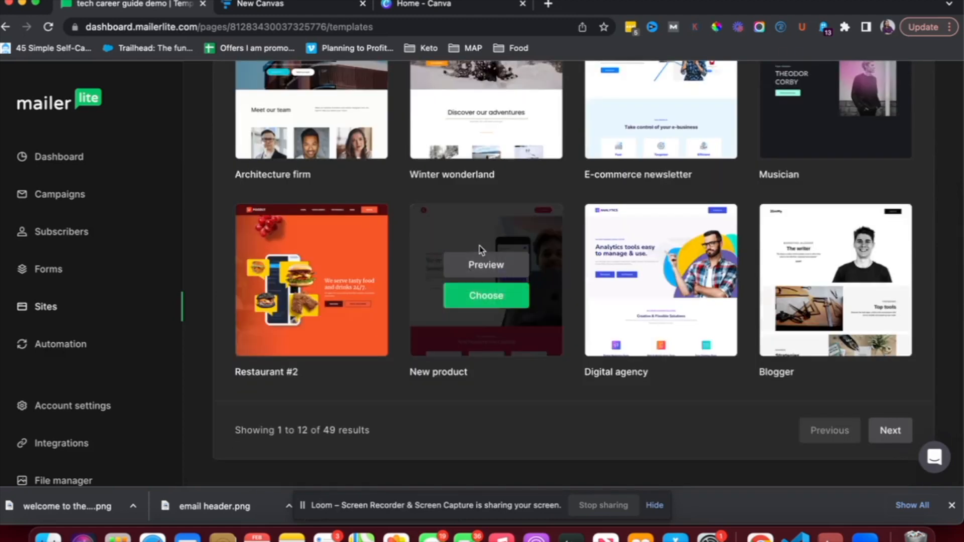
scroll(676, 315, up, 4)
scroll(674, 317, up, 6)
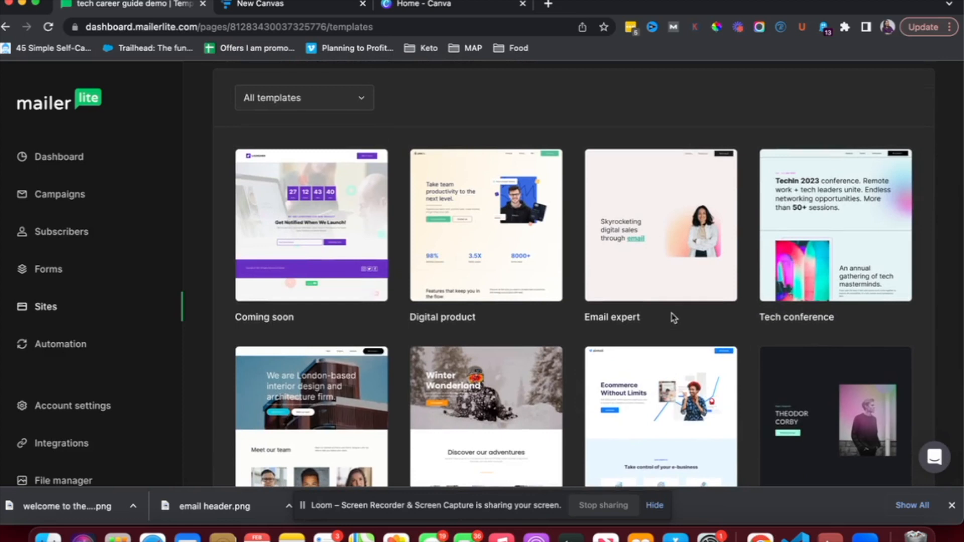
scroll(674, 318, down, 1)
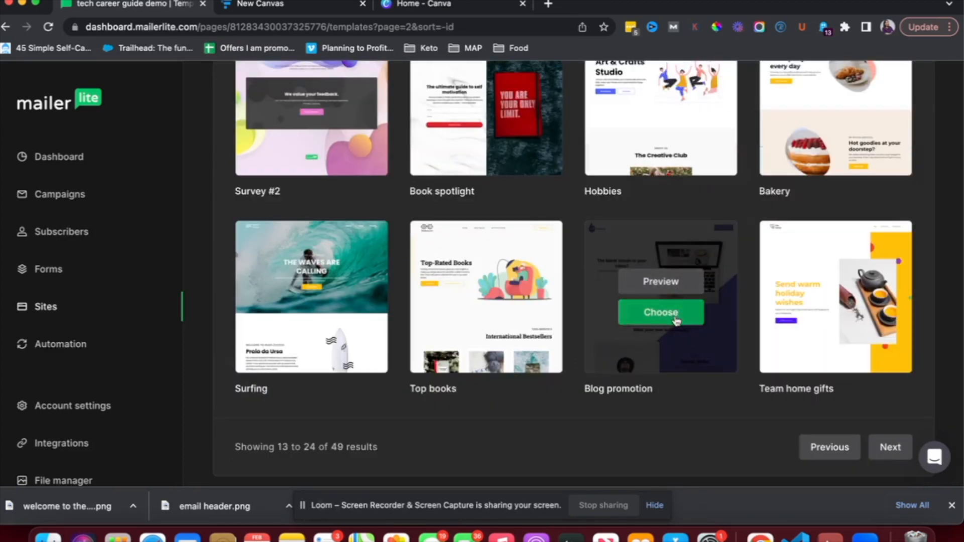
click(675, 317)
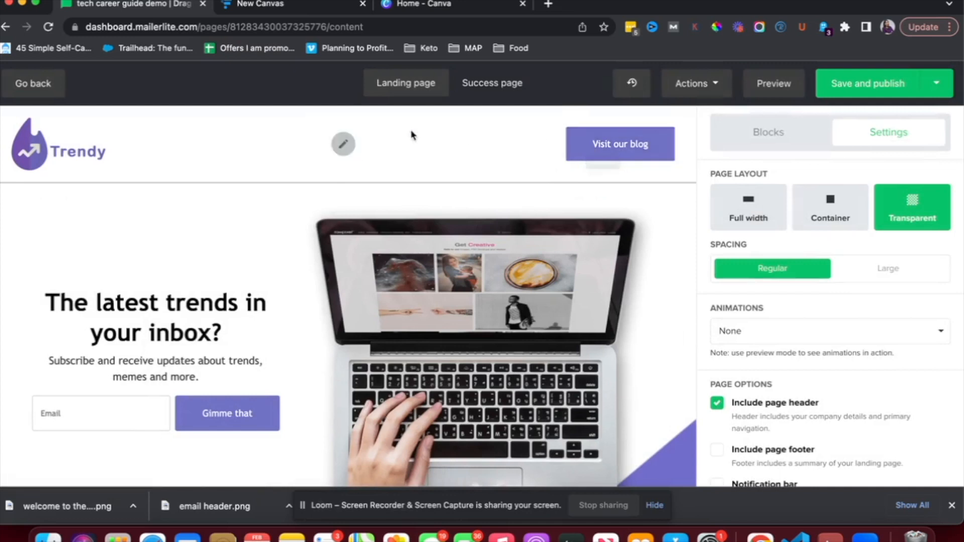
Hide the page header and replace the laptop photo with the Careers in Tech mockup image
scroll(716, 270, down, 4)
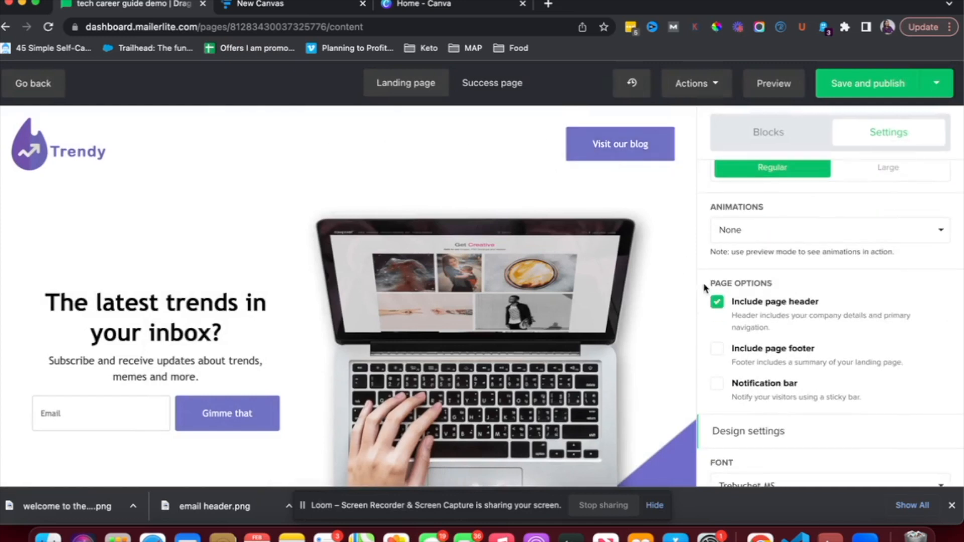
click(718, 303)
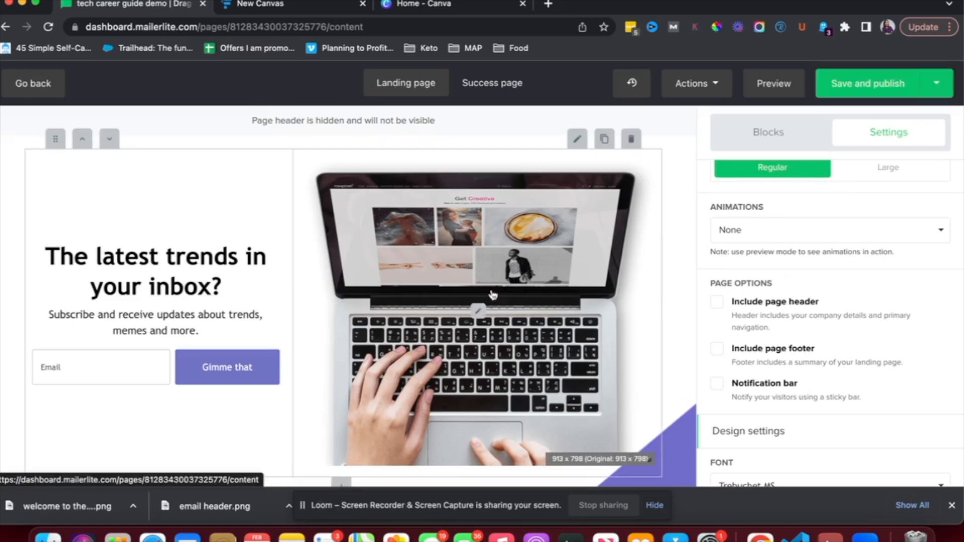
click(473, 321)
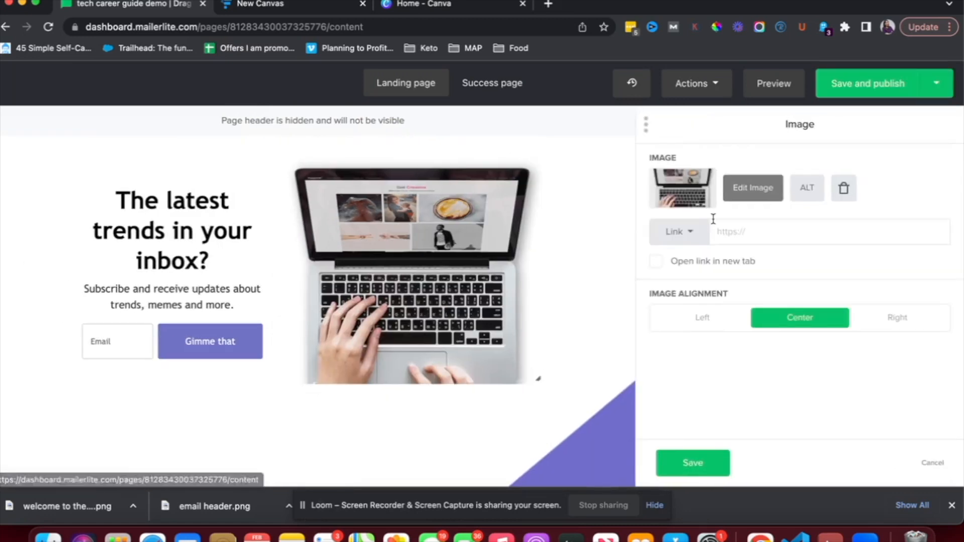
click(756, 195)
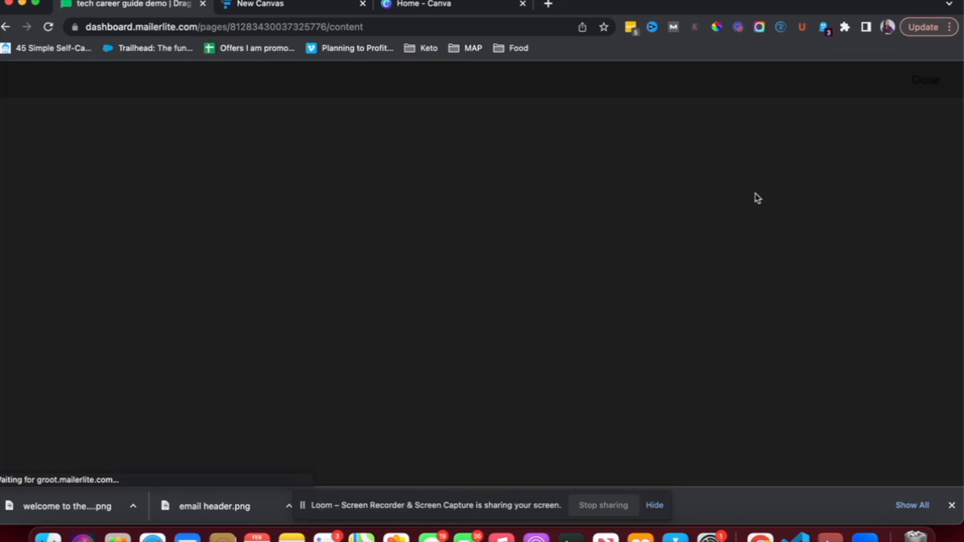
scroll(500, 326, down, 1)
scroll(500, 326, down, 5)
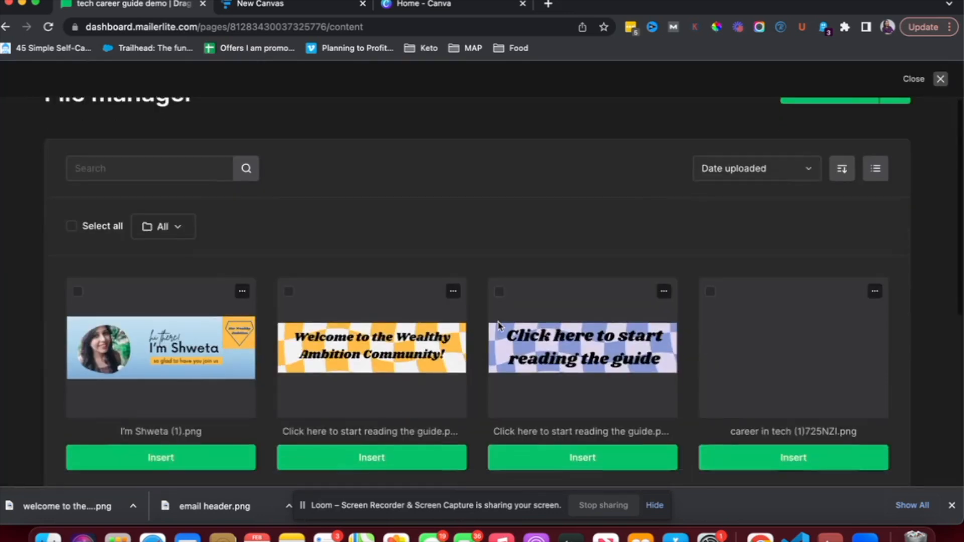
scroll(498, 322, down, 4)
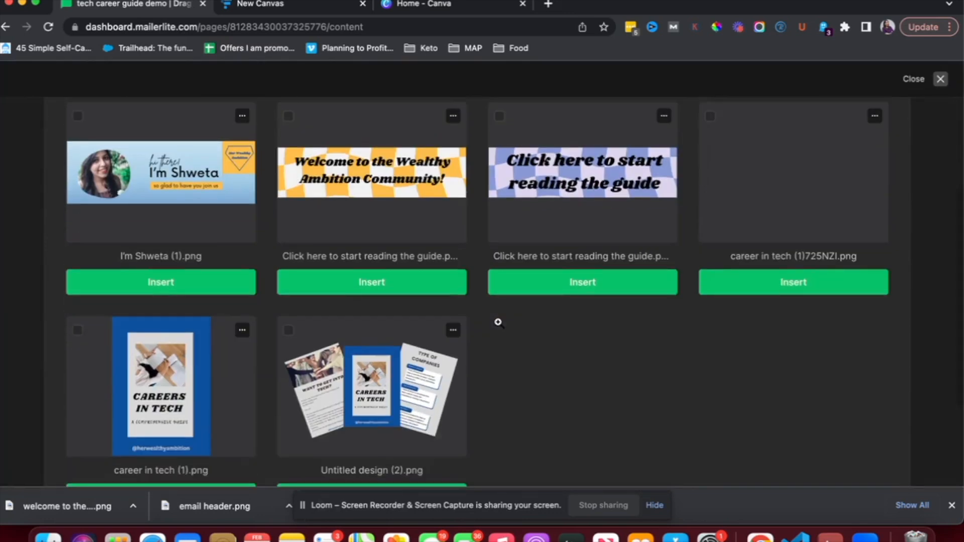
scroll(500, 326, down, 2)
click(340, 431)
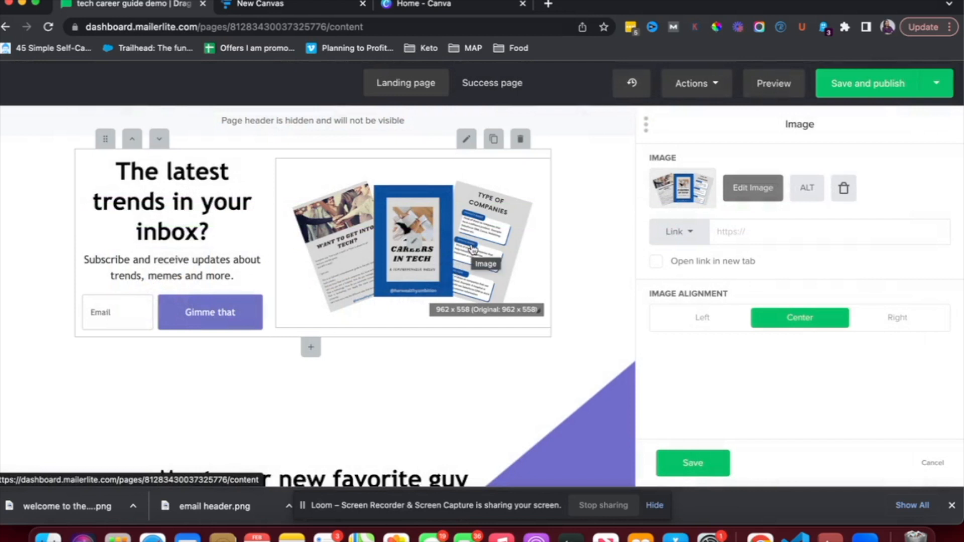
Retitle the heading 'Tech Career Guide', paste the new subtitle, and delete the lower block
triple_click(147, 176)
text(Te)
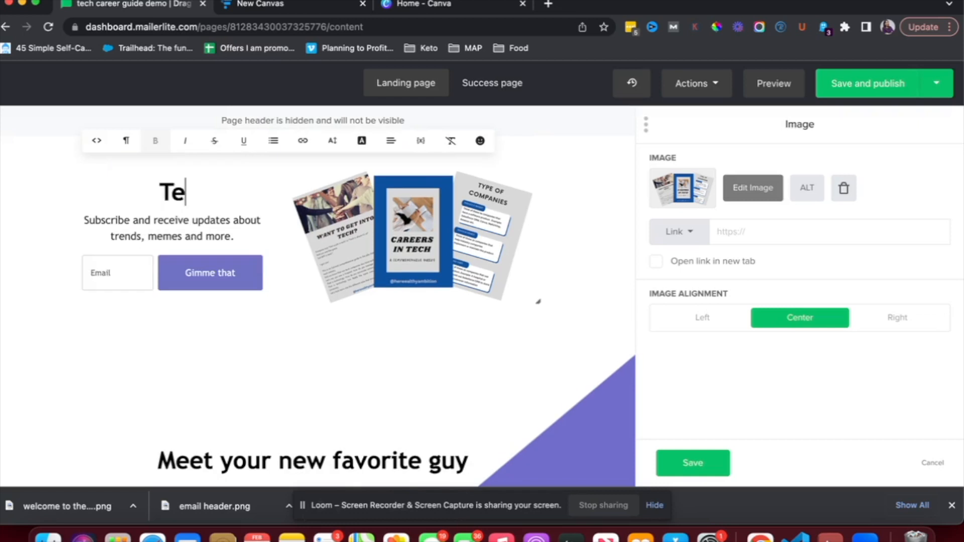
text(ch Car)
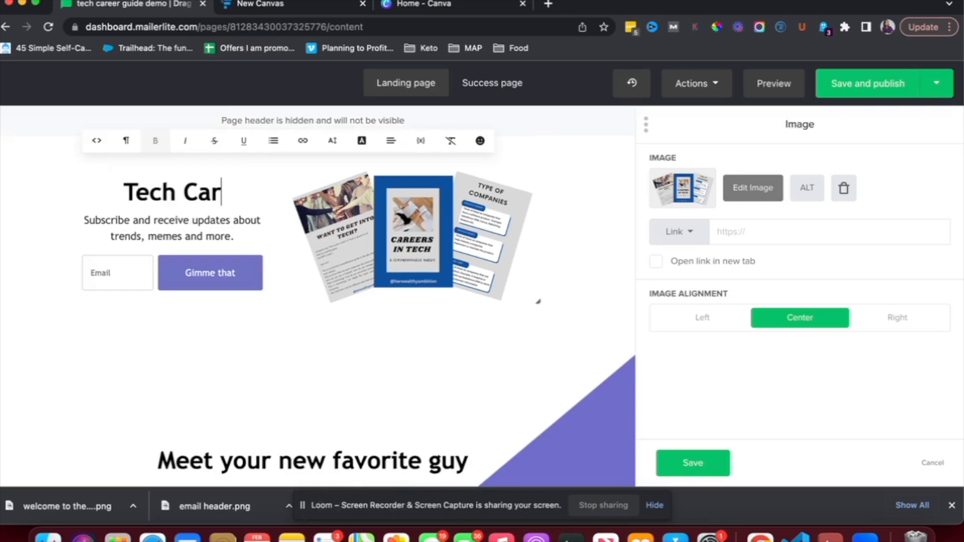
text(eer Guide)
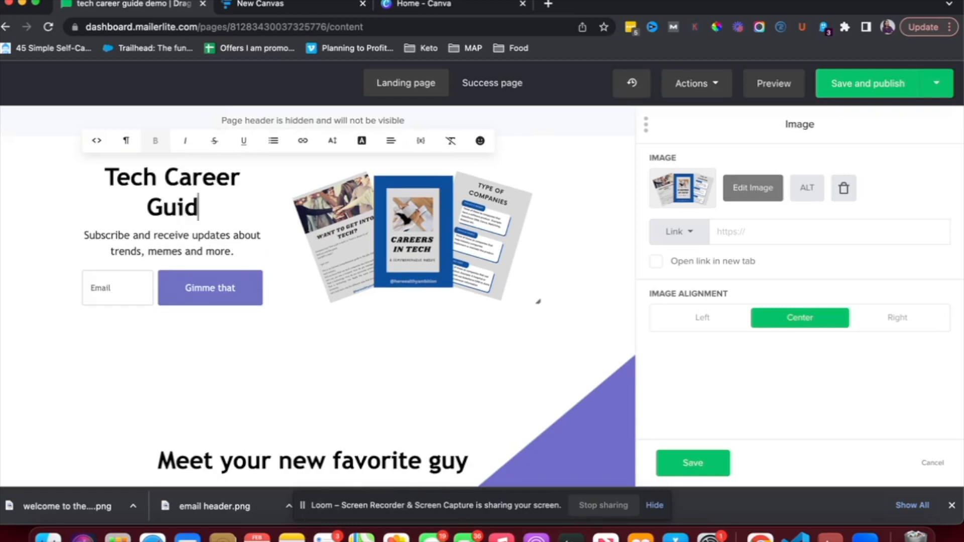
triple_click(153, 243)
text(Download the guide to learn more about your tech career options)
click(147, 361)
scroll(147, 361, down, 5)
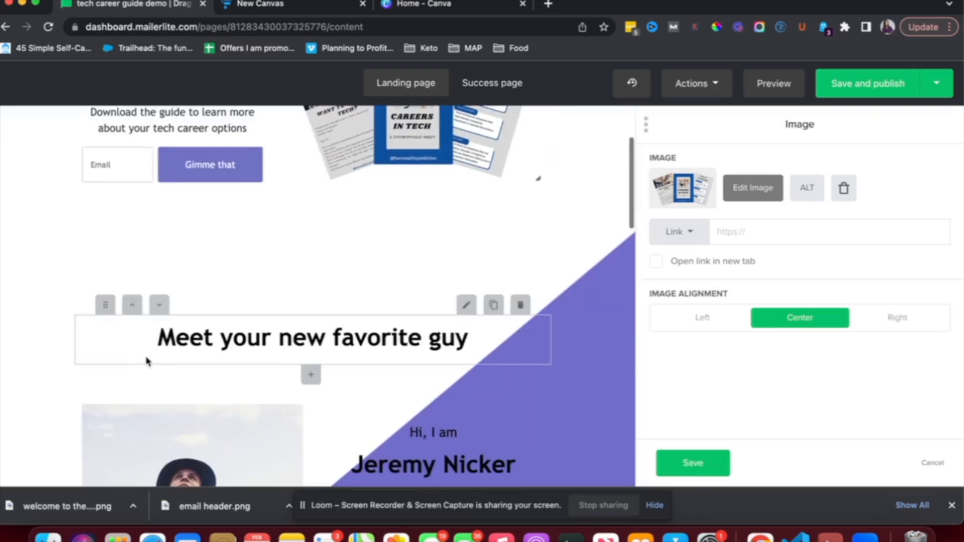
click(521, 305)
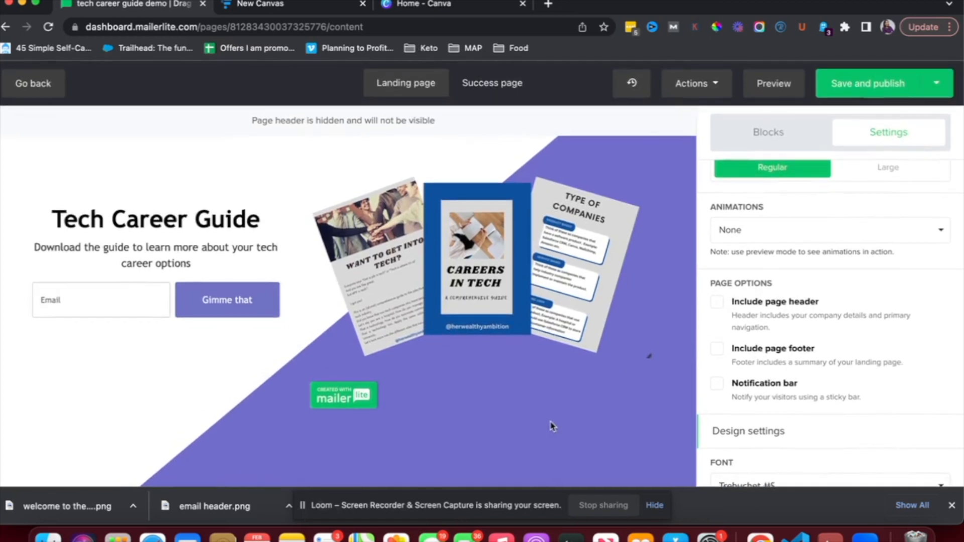
Make the button background blue and confirm the Heading 1 style settings
scroll(756, 325, up, 4)
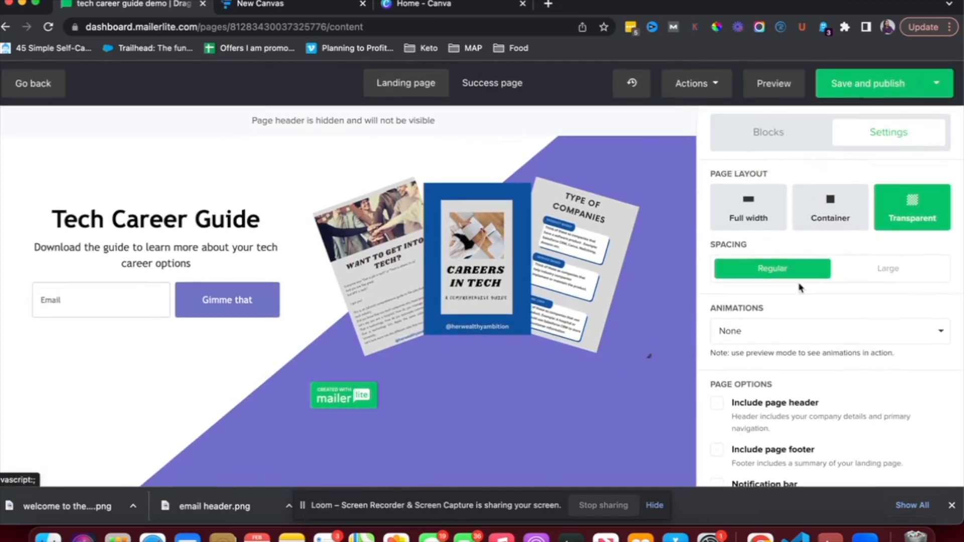
scroll(809, 253, down, 10)
click(721, 384)
click(538, 246)
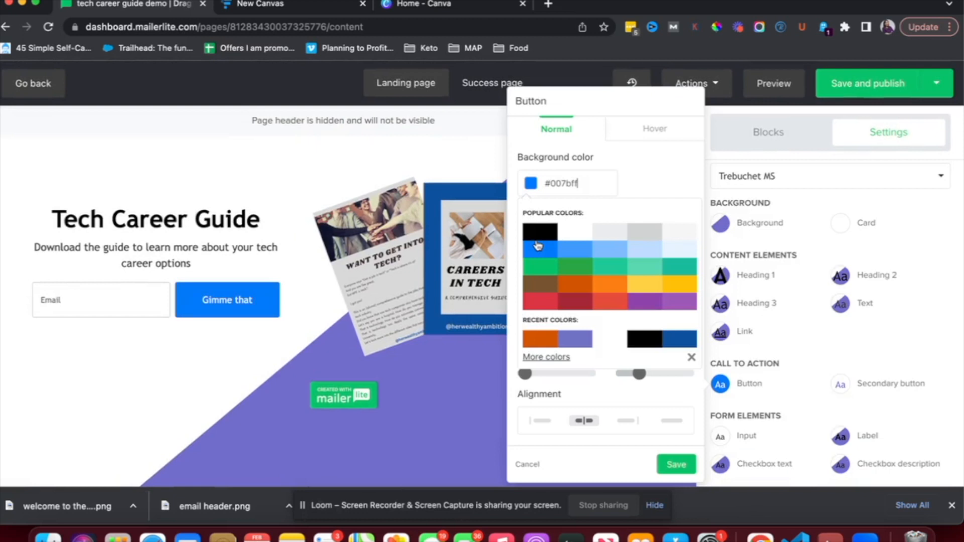
click(672, 467)
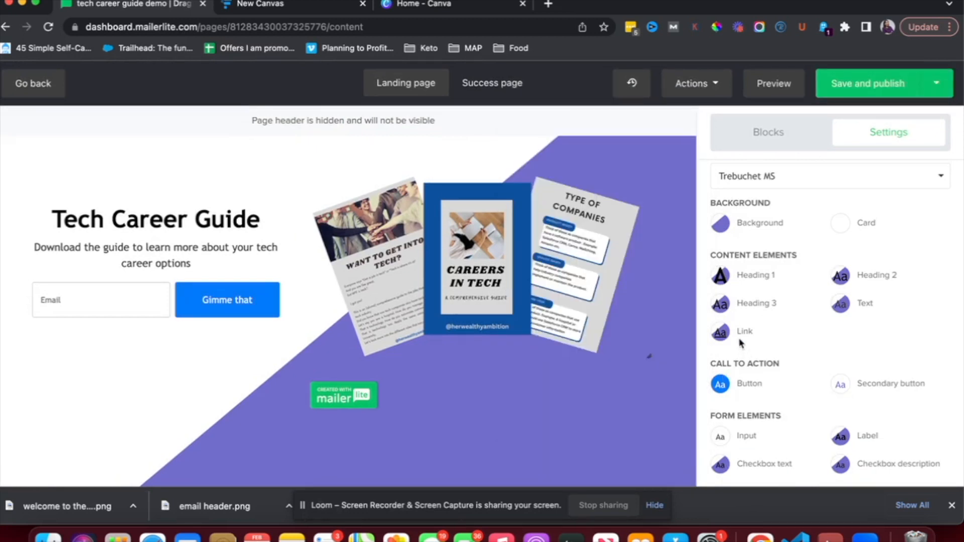
click(721, 276)
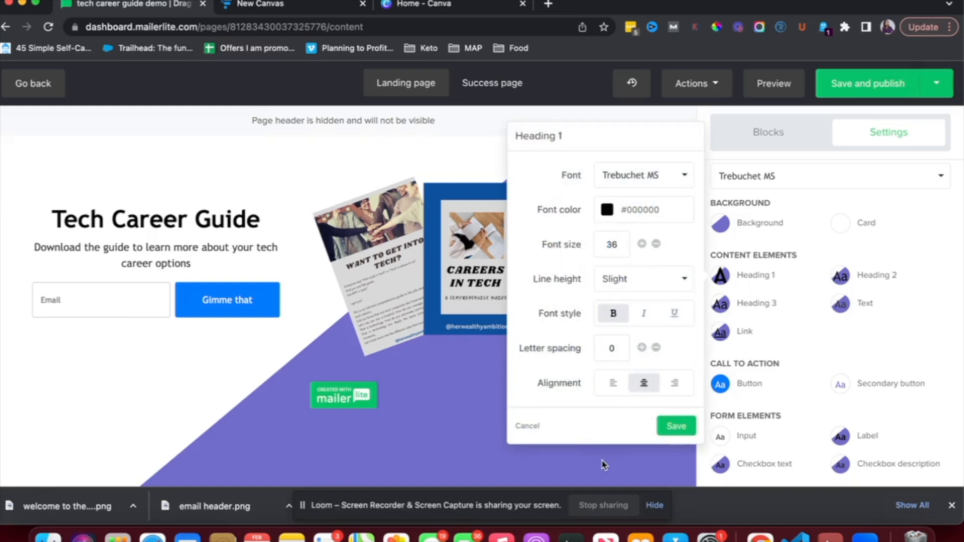
click(678, 427)
Give the card a #007bff border with the shadow left off, and save it
scroll(787, 391, up, 3)
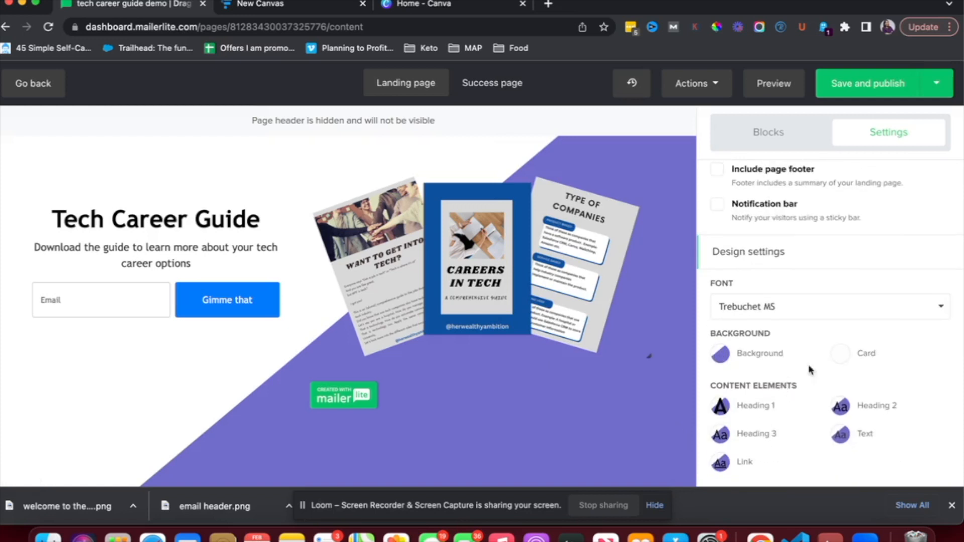
click(842, 354)
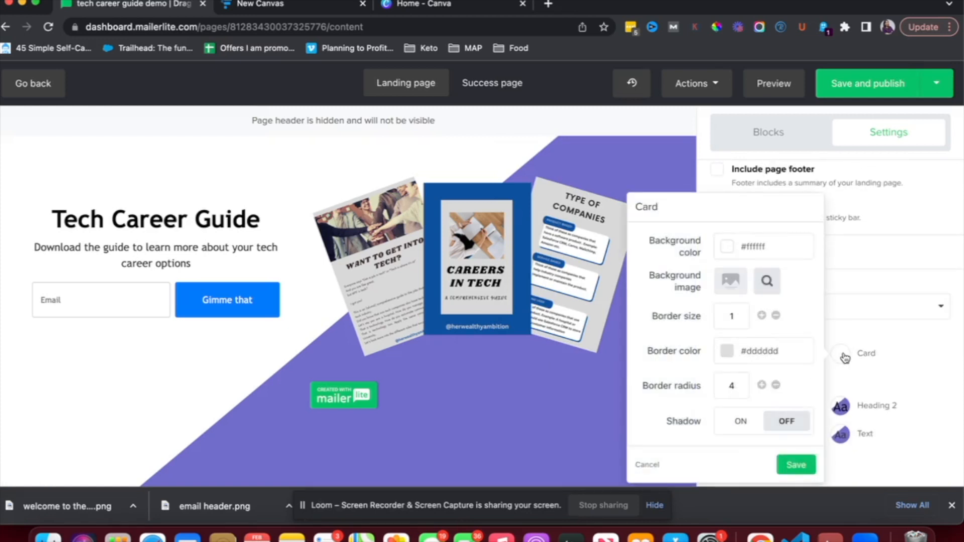
double_click(779, 350)
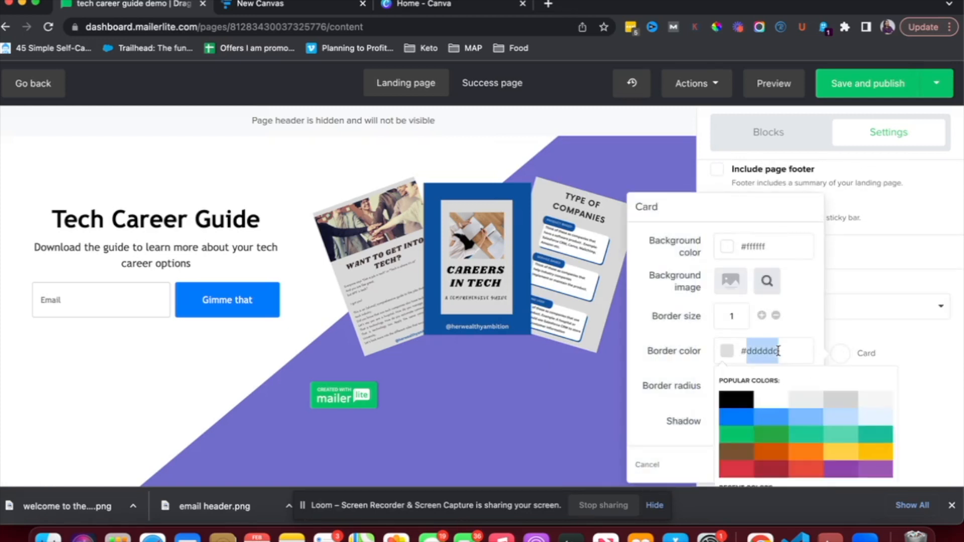
click(746, 424)
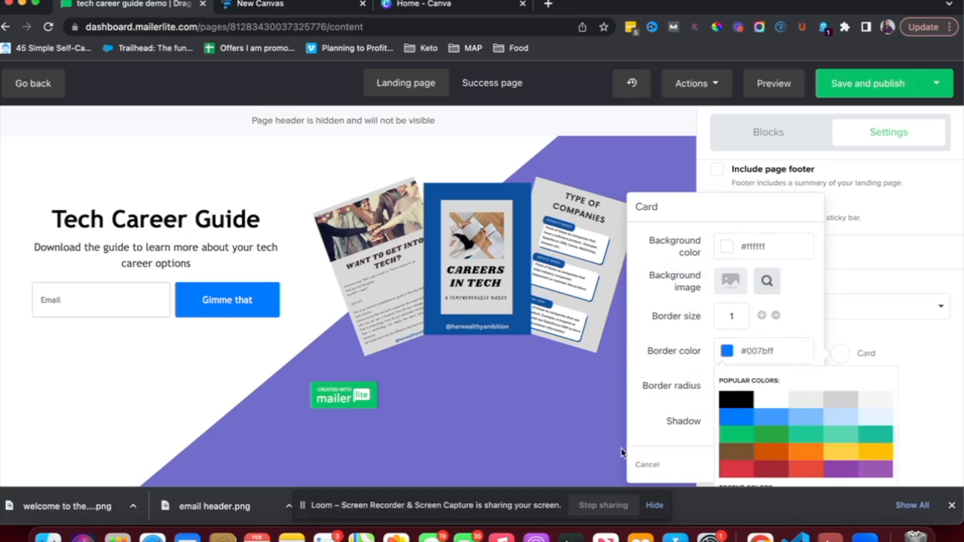
click(622, 452)
click(742, 420)
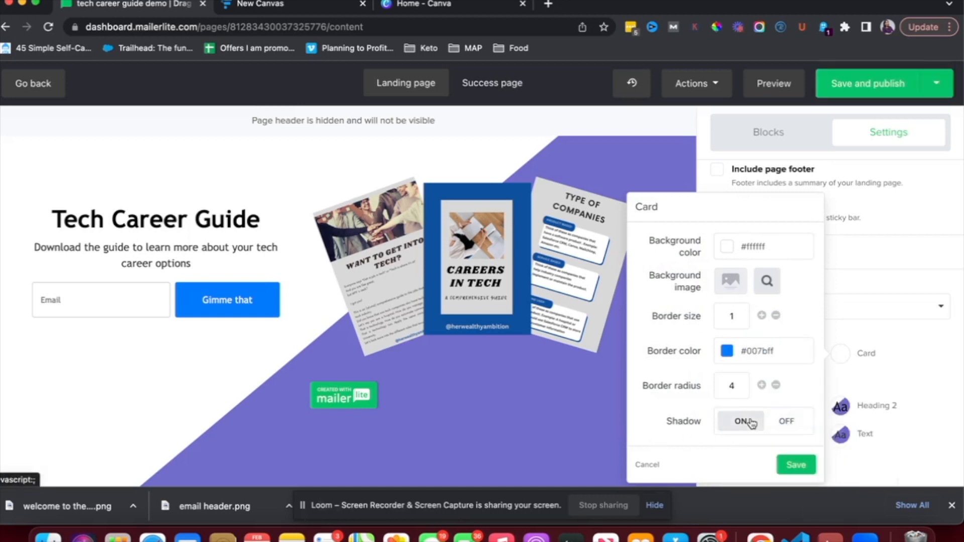
click(783, 426)
click(797, 465)
scroll(760, 372, up, 1)
scroll(757, 376, down, 1)
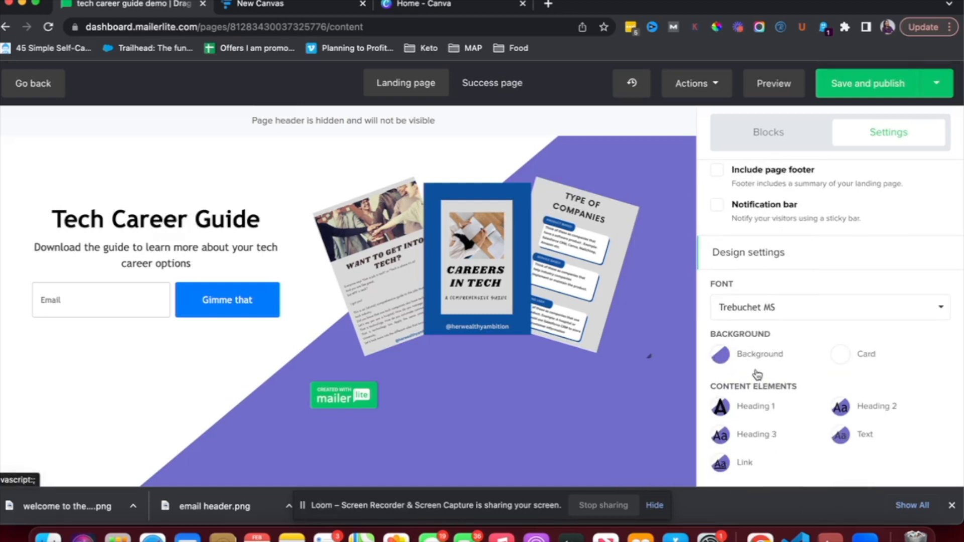
click(721, 356)
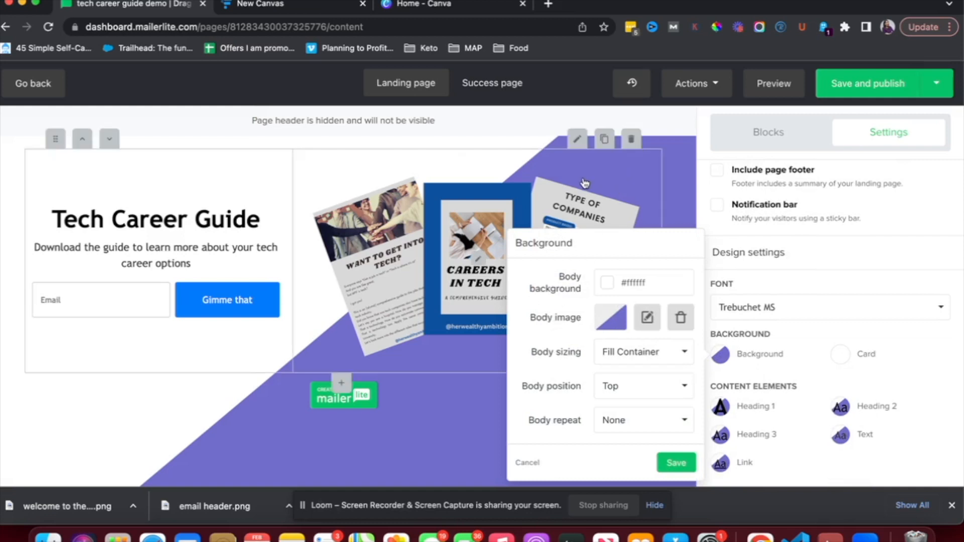
Browse the image library for a background image, then close it without inserting anything
click(612, 323)
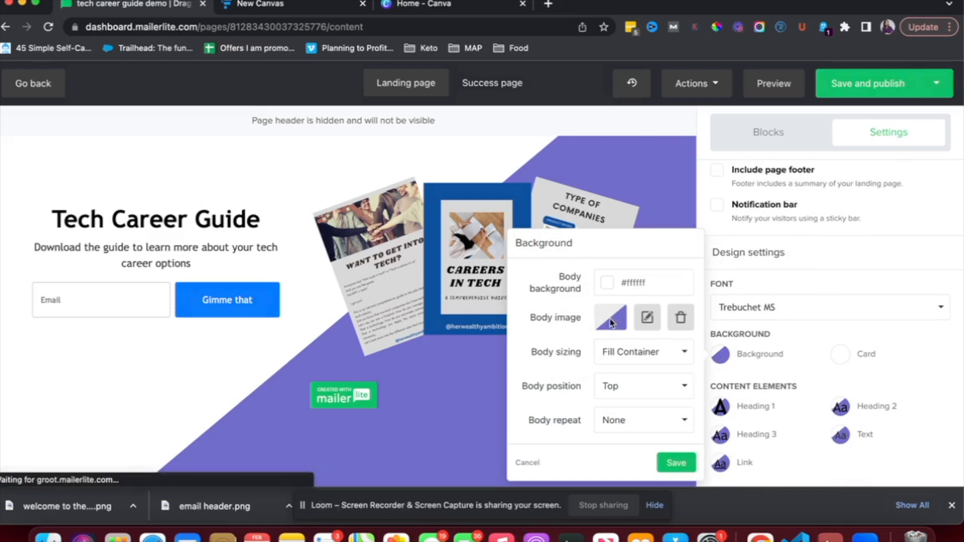
scroll(535, 351, down, 8)
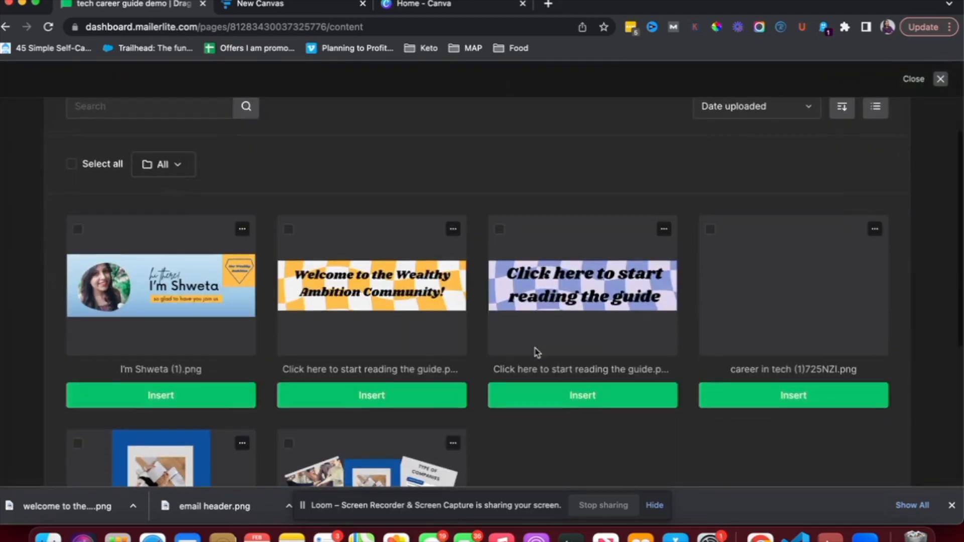
scroll(536, 349, up, 8)
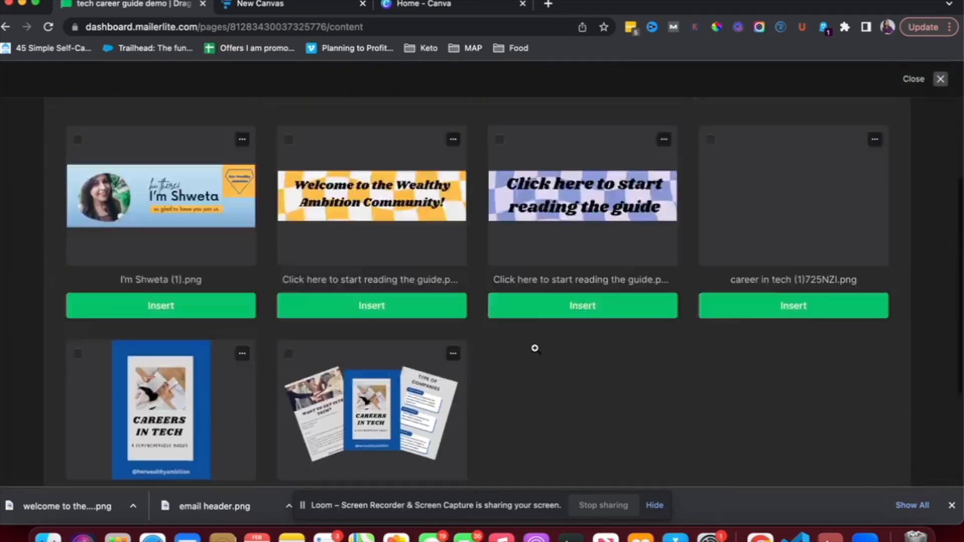
click(748, 245)
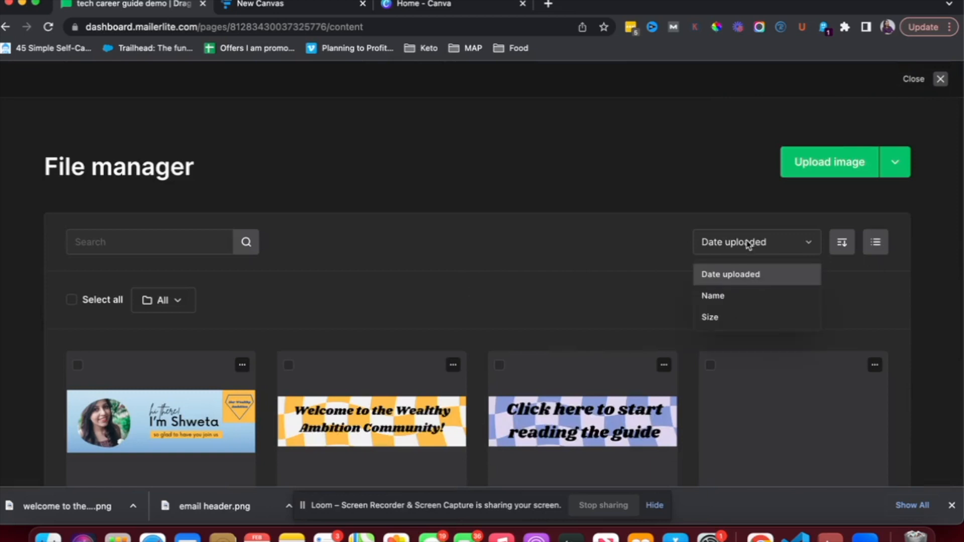
click(748, 244)
scroll(535, 255, down, 2)
scroll(534, 255, up, 2)
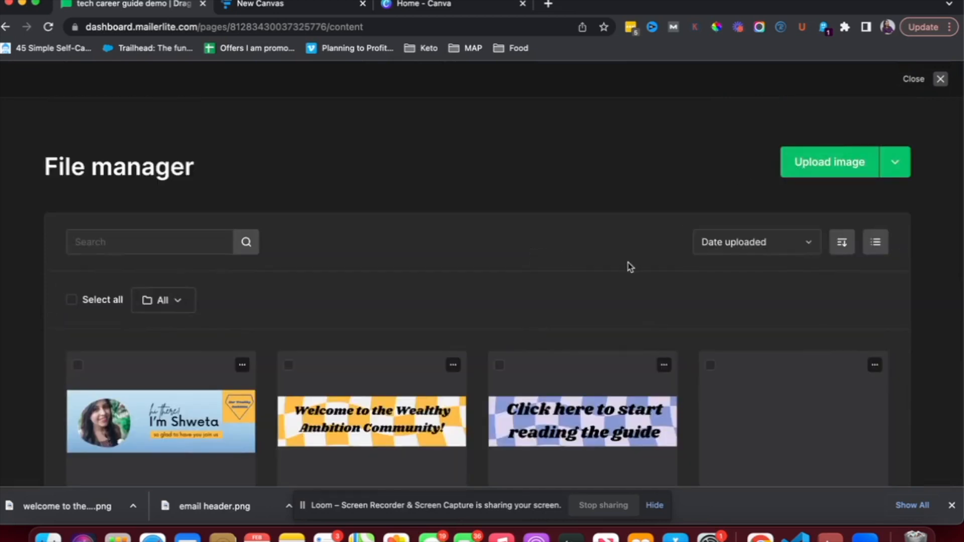
scroll(629, 266, down, 2)
scroll(630, 267, down, 4)
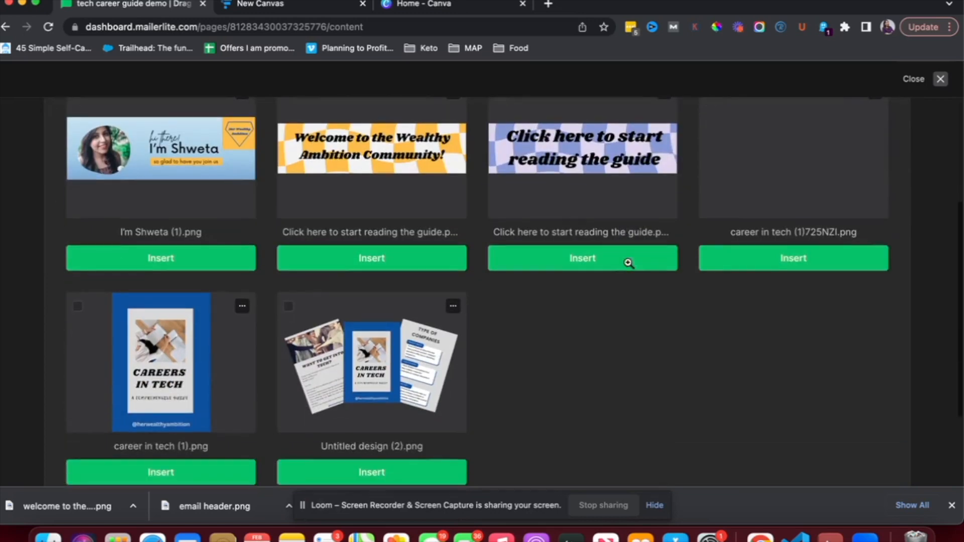
scroll(630, 267, down, 2)
scroll(630, 268, down, 1)
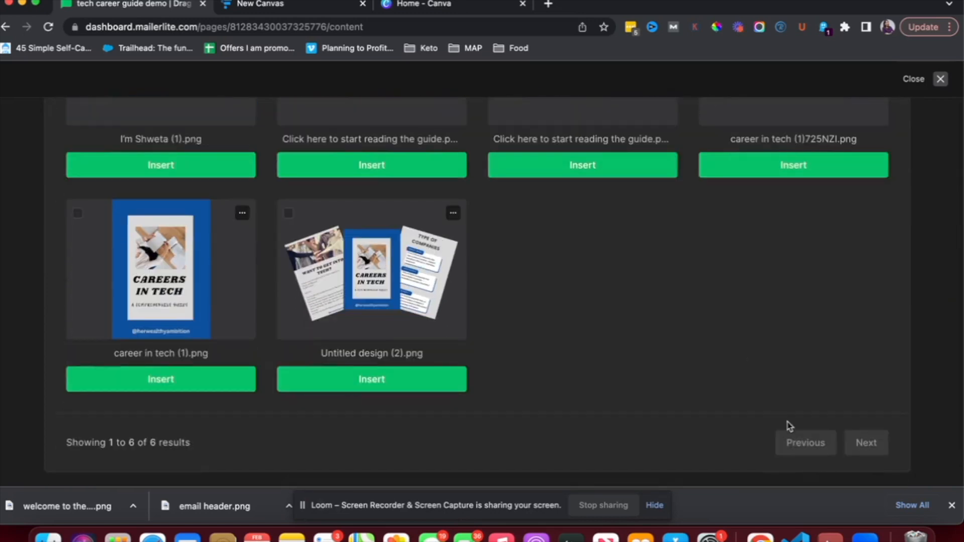
scroll(812, 443, up, 10)
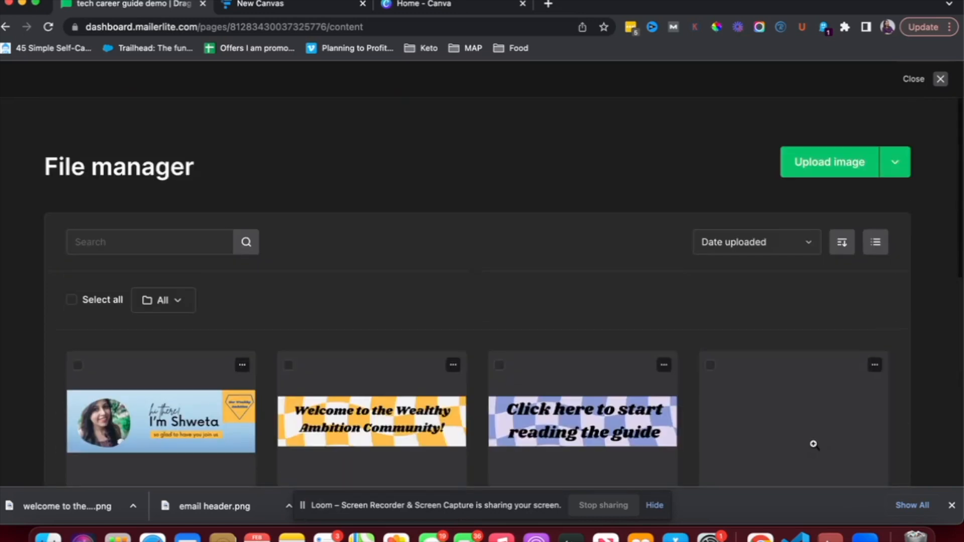
click(940, 79)
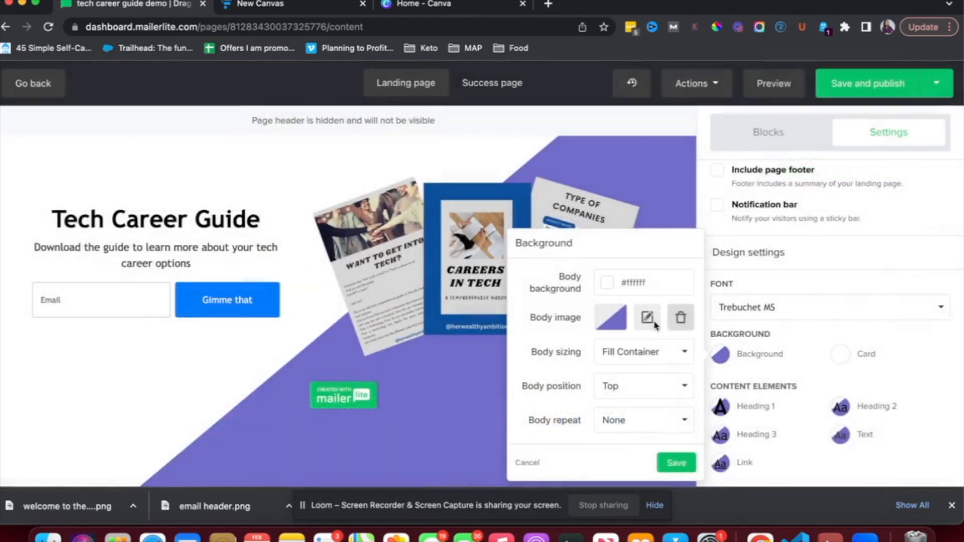
Remove the purple body background image, save the background, and save and publish the page
click(681, 318)
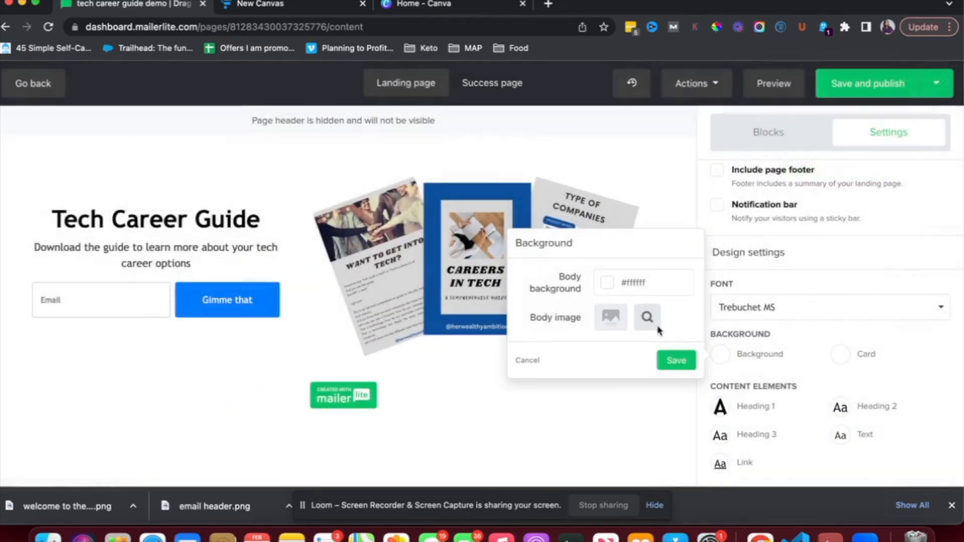
click(671, 361)
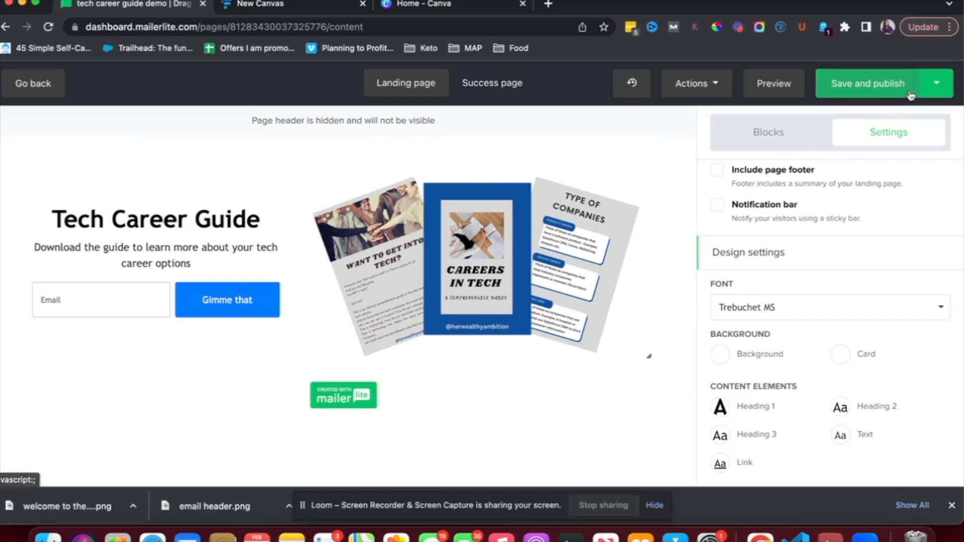
click(871, 97)
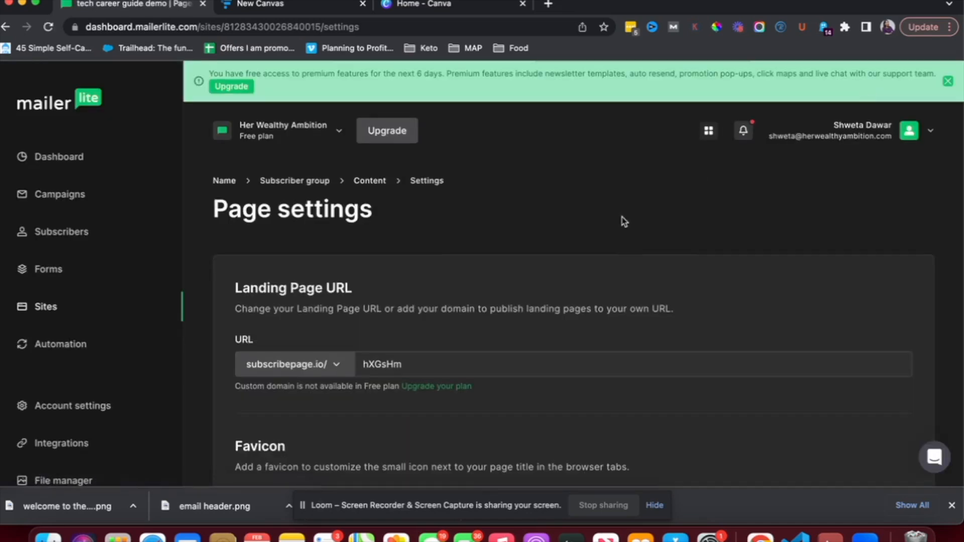
Change the page address slug to tech-career-guide-demo
scroll(623, 221, down, 2)
scroll(623, 221, down, 2)
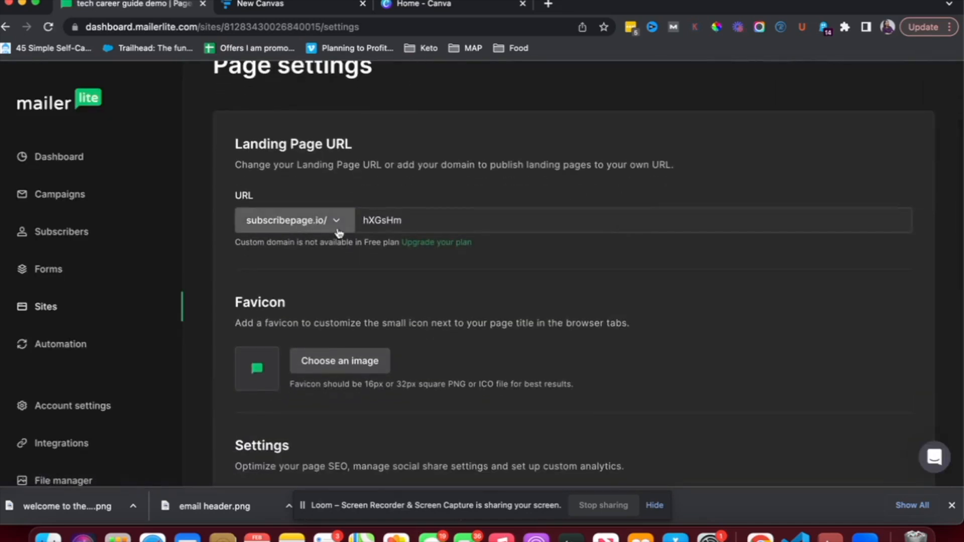
scroll(332, 225, down, 3)
scroll(346, 223, up, 4)
double_click(381, 279)
text(tech-career-guide-demo)
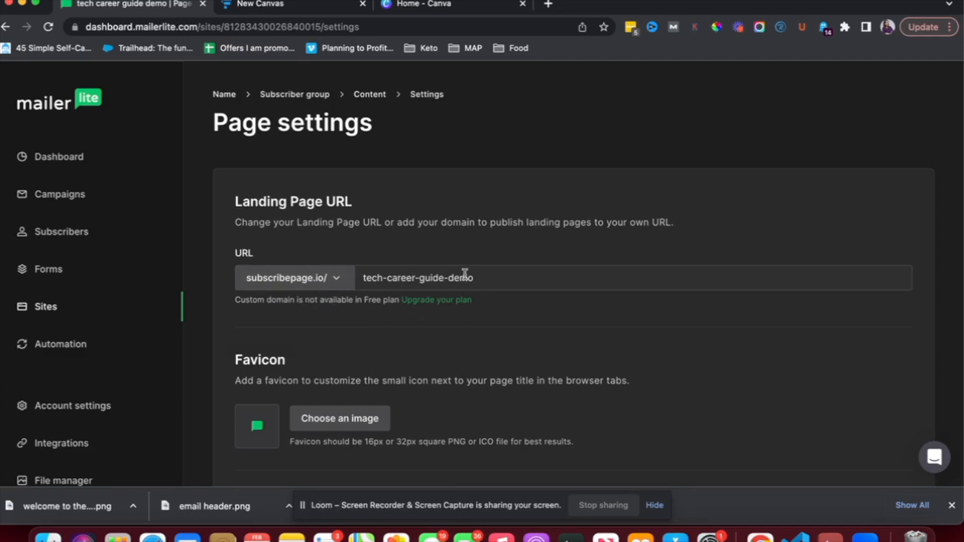
drag(484, 277, 286, 282)
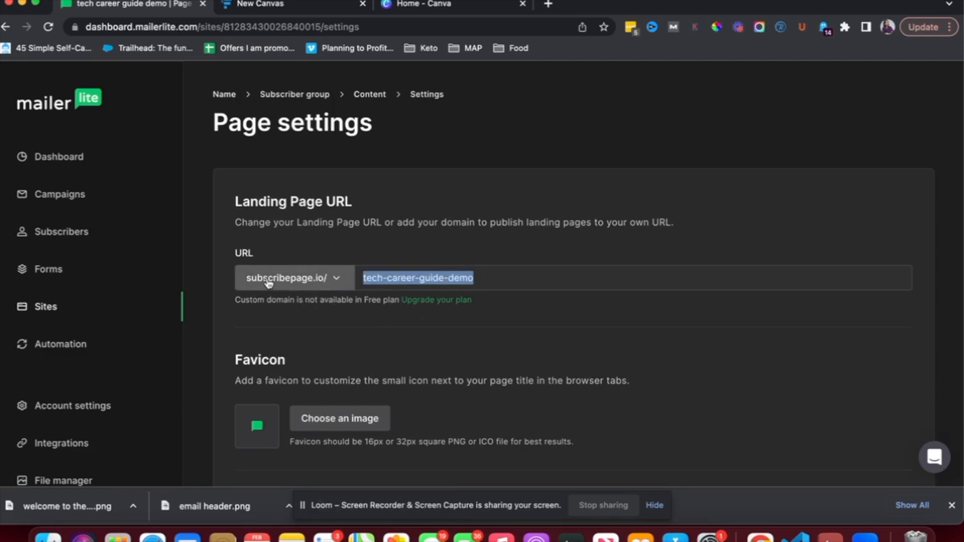
click(338, 332)
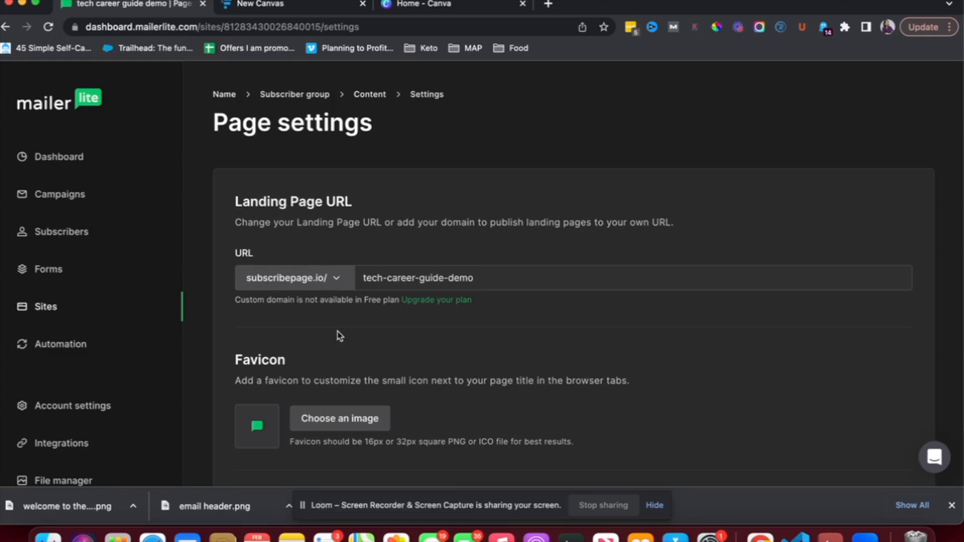
Set the page favicon to the career in tech cover image
scroll(337, 332, down, 3)
scroll(338, 332, down, 2)
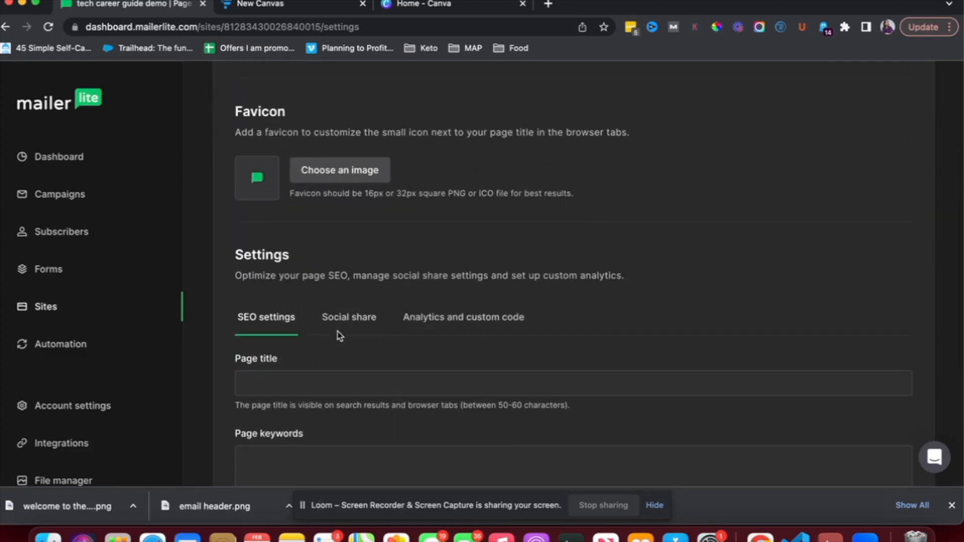
scroll(337, 331, down, 2)
scroll(338, 331, up, 5)
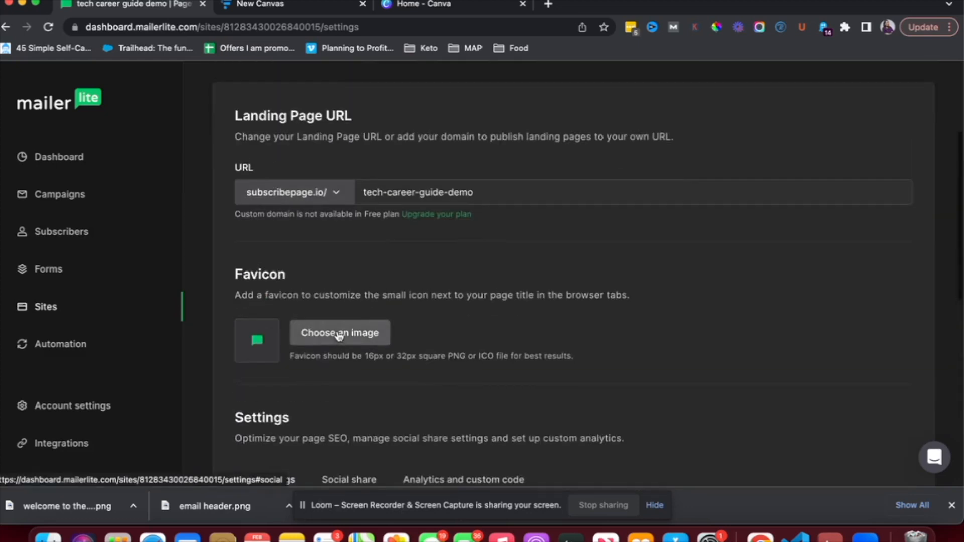
scroll(339, 336, up, 3)
scroll(339, 335, down, 5)
scroll(340, 337, up, 1)
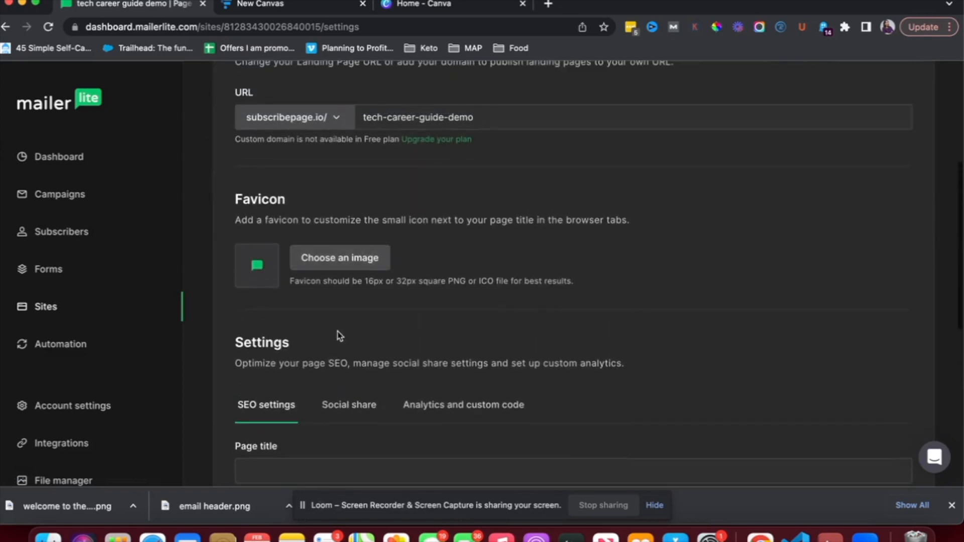
click(322, 256)
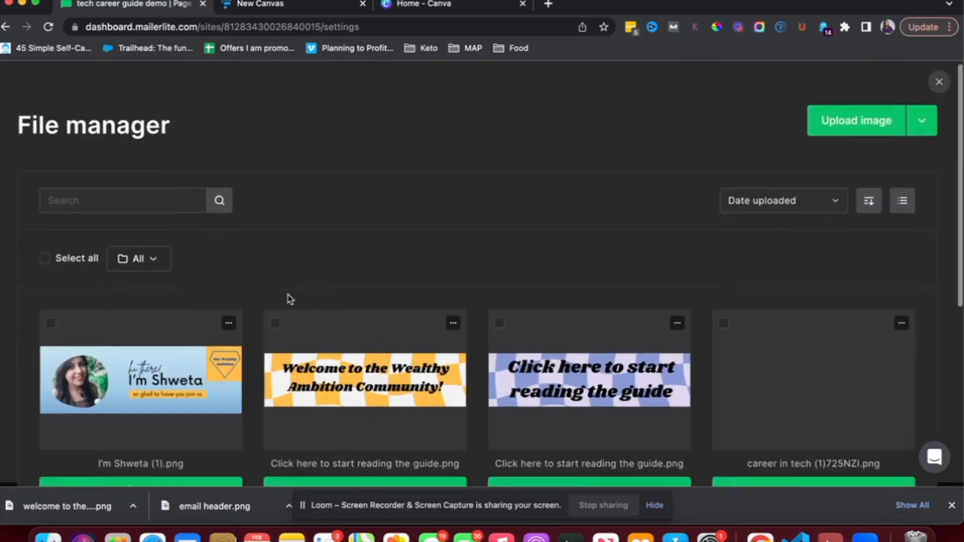
scroll(290, 298, down, 3)
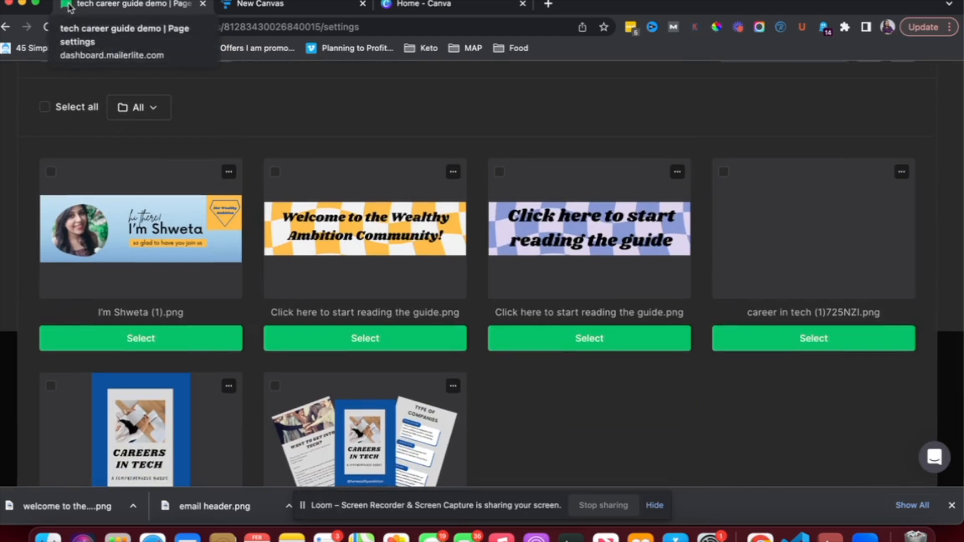
scroll(415, 362, down, 3)
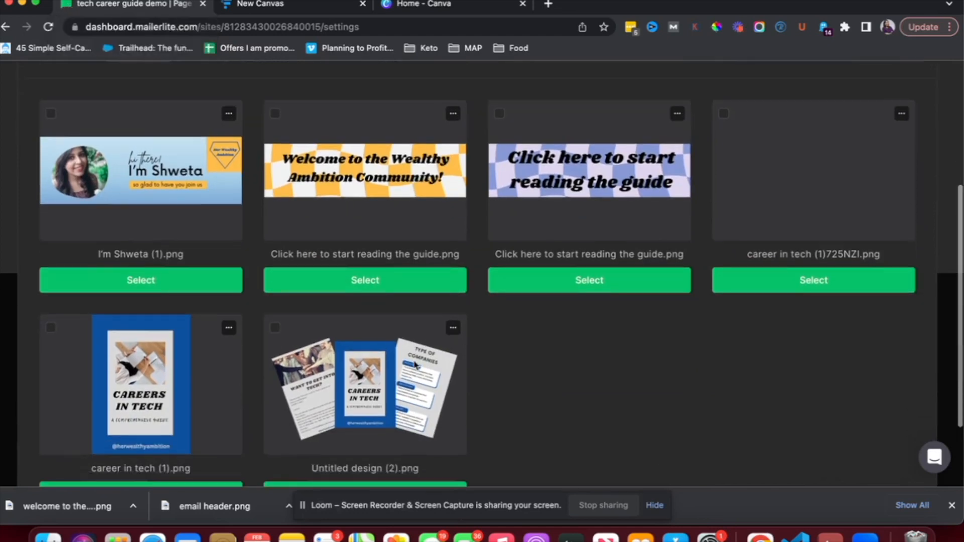
scroll(415, 365, down, 5)
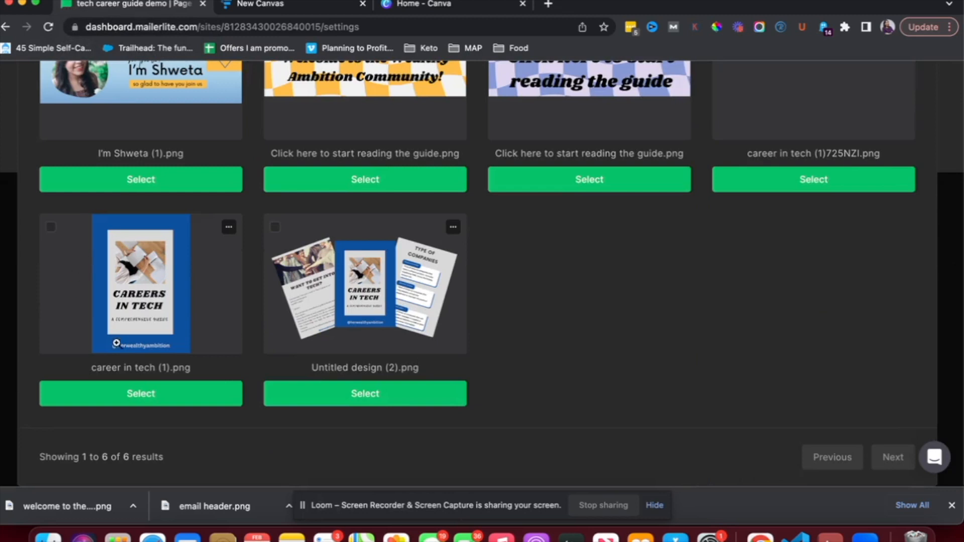
click(171, 396)
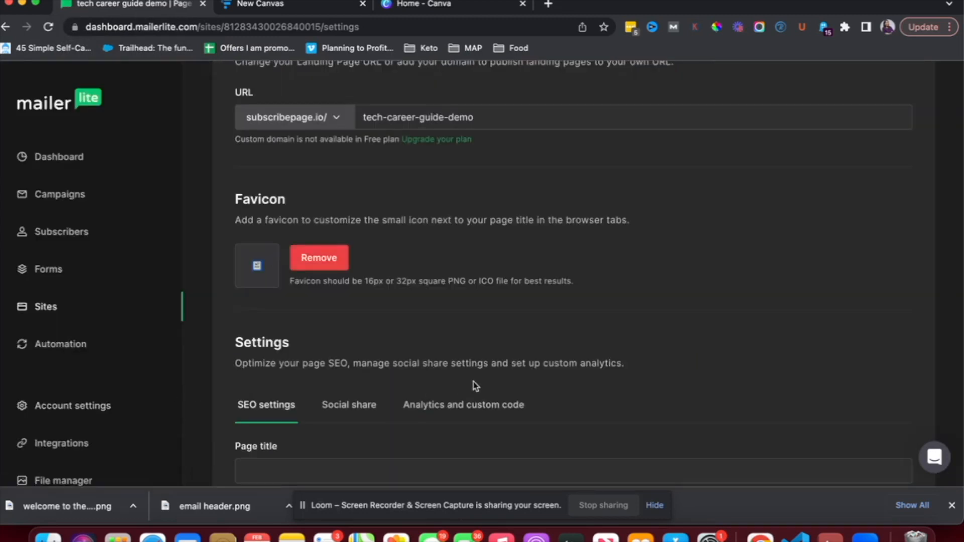
scroll(452, 384, down, 3)
Enter page title 'demo' and description 'tech career guide', then save and continue
scroll(472, 385, down, 3)
click(426, 315)
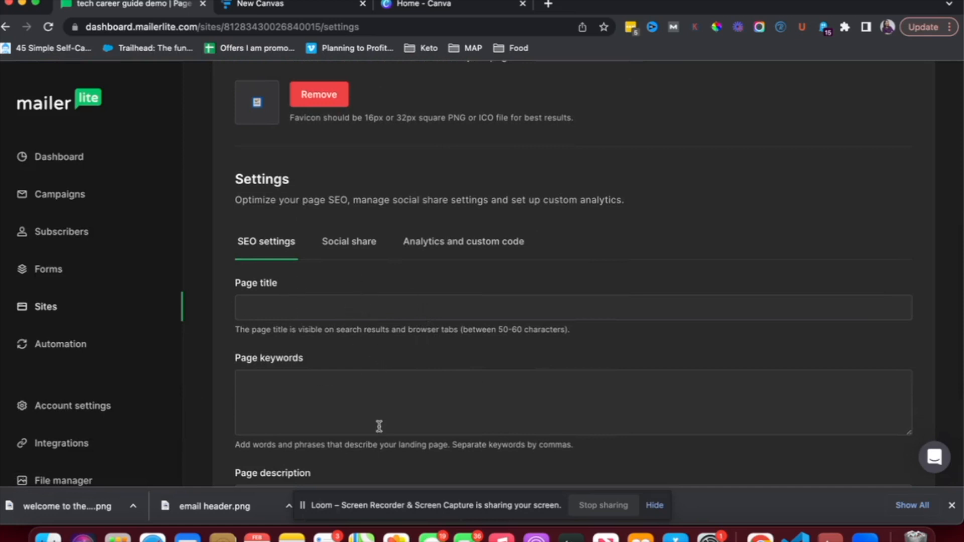
text(demo)
scroll(388, 375, down, 5)
click(364, 295)
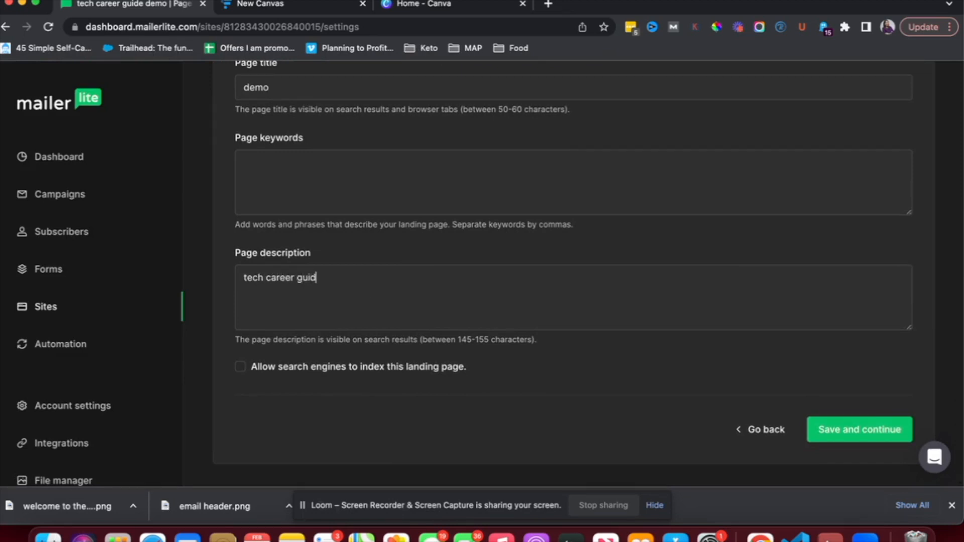
click(825, 430)
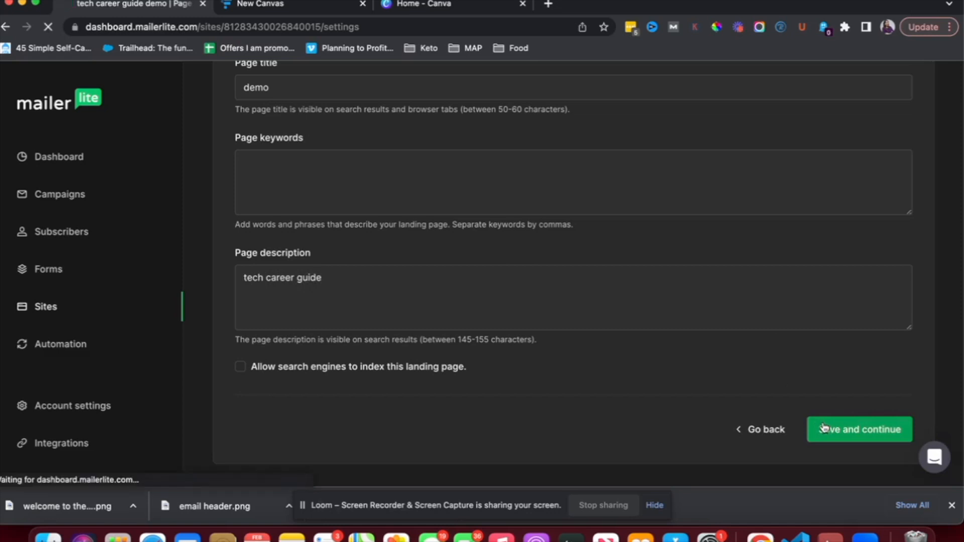
Reopen the published tech career guide demo landing page in the design editor via Edit design
scroll(549, 296, down, 2)
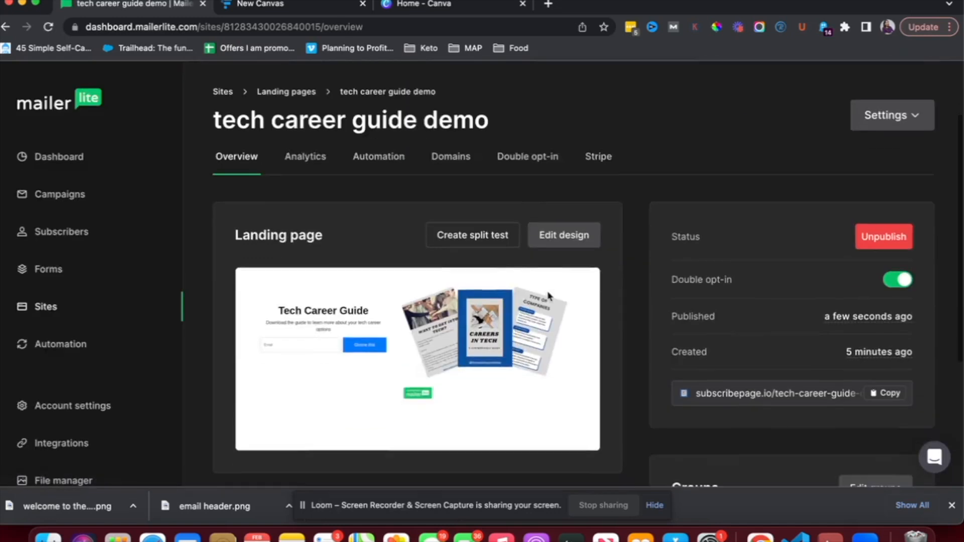
scroll(503, 330, down, 1)
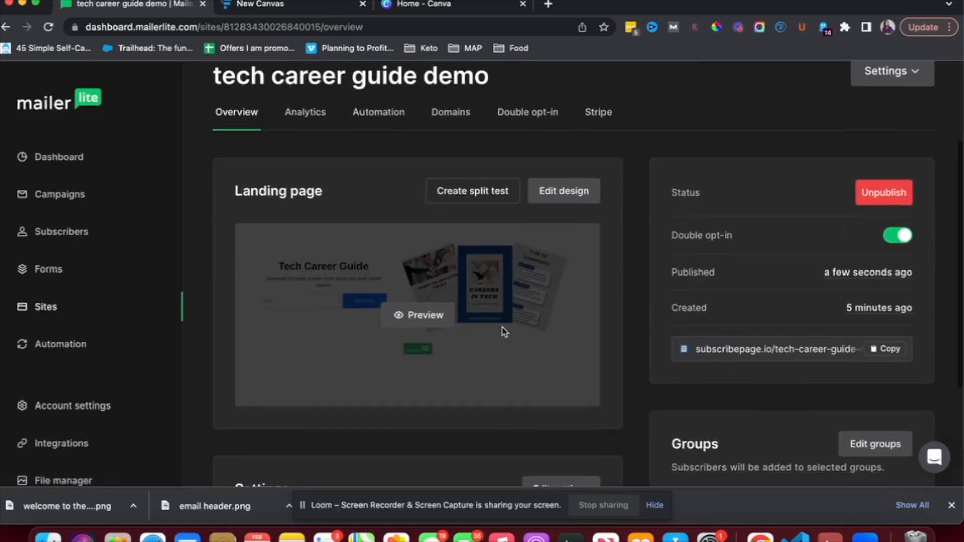
scroll(504, 331, down, 2)
scroll(522, 333, up, 5)
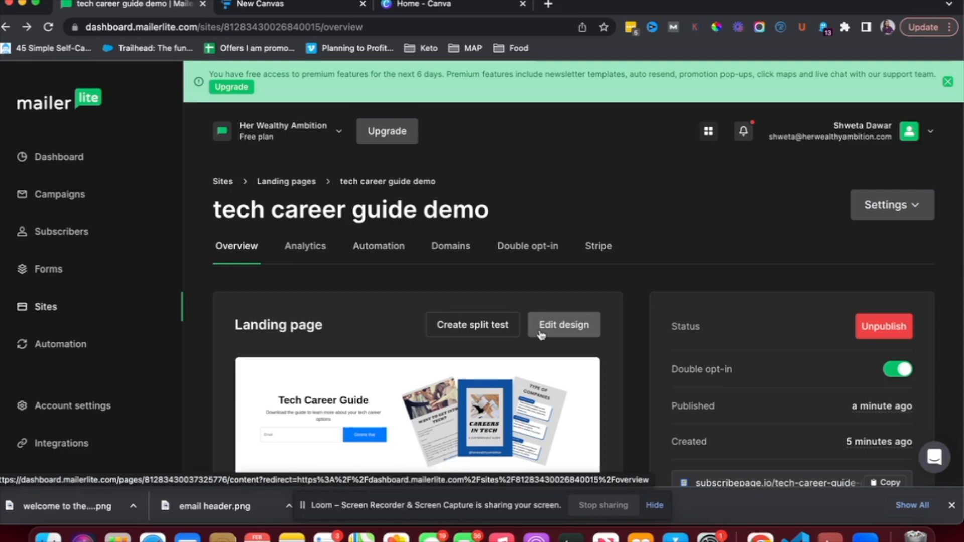
click(541, 335)
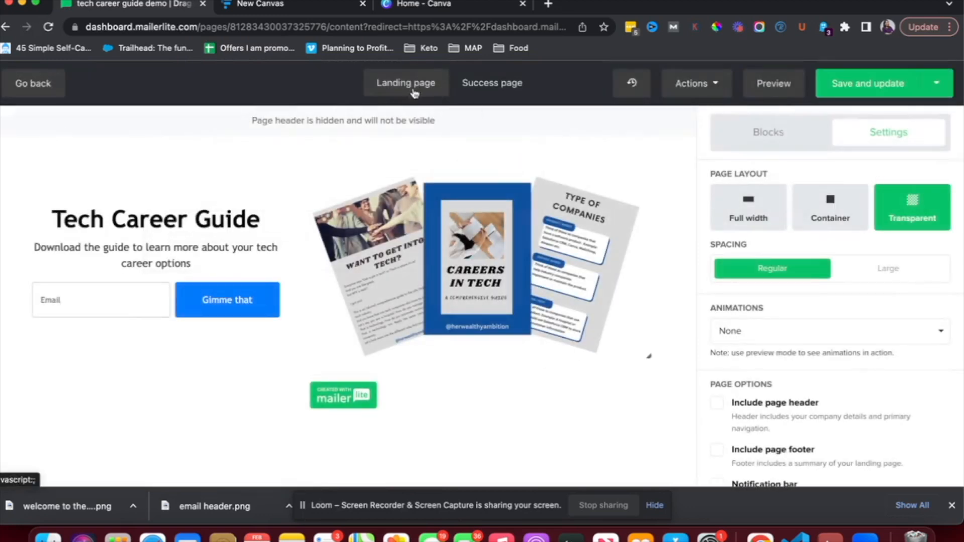
On the thank-you success page, add an image block above the 'Thank you so much!' heading
click(491, 83)
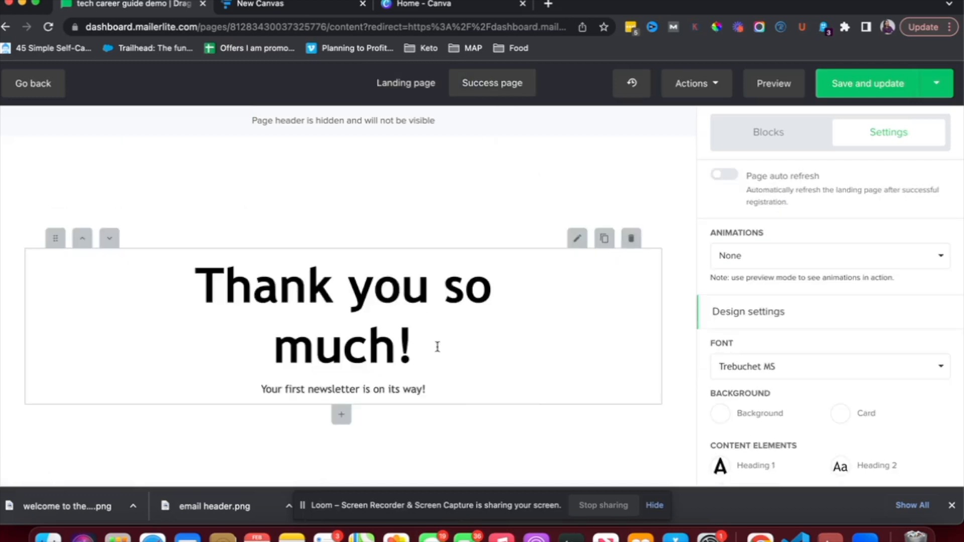
click(764, 146)
drag(830, 257, 395, 211)
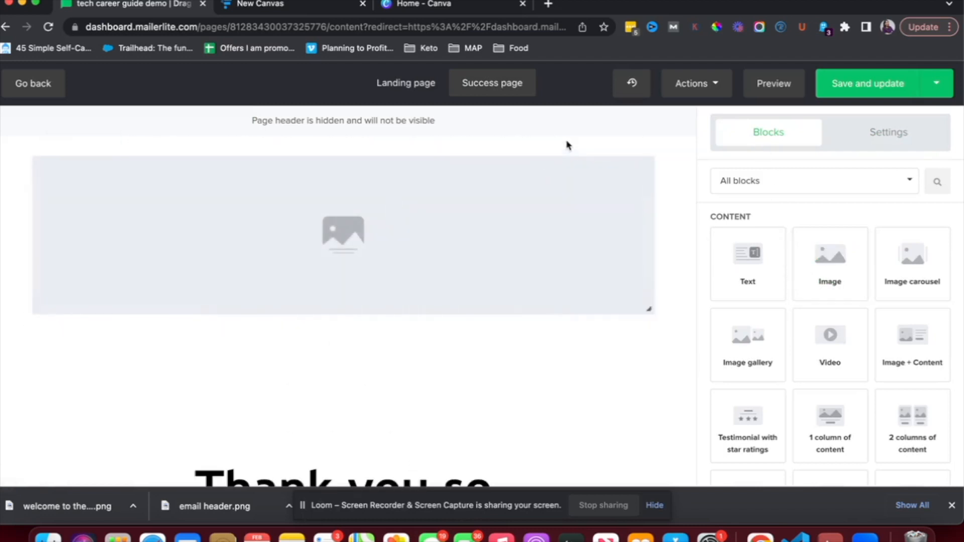
click(577, 141)
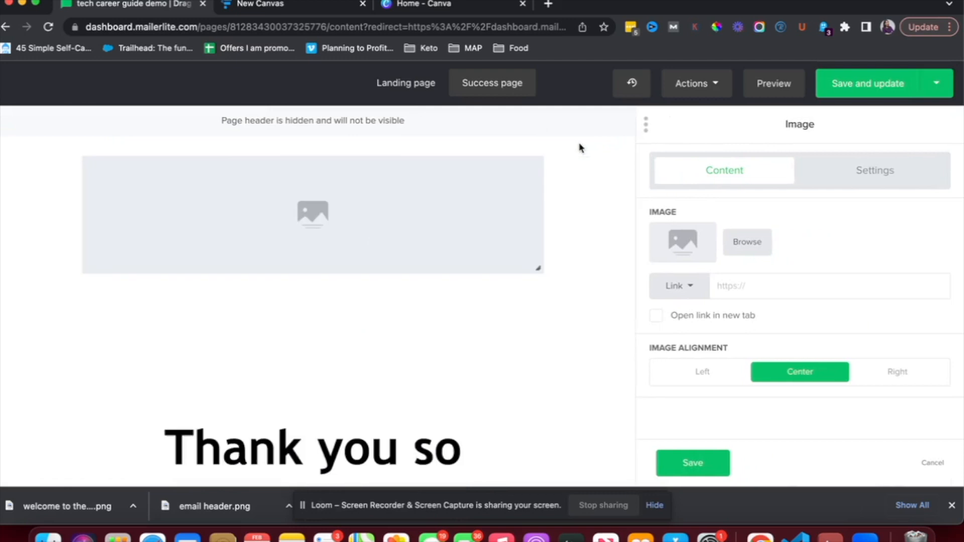
Fill the image block with the 'Welcome to the Wealthy Ambition Community' banner from File manager
click(746, 242)
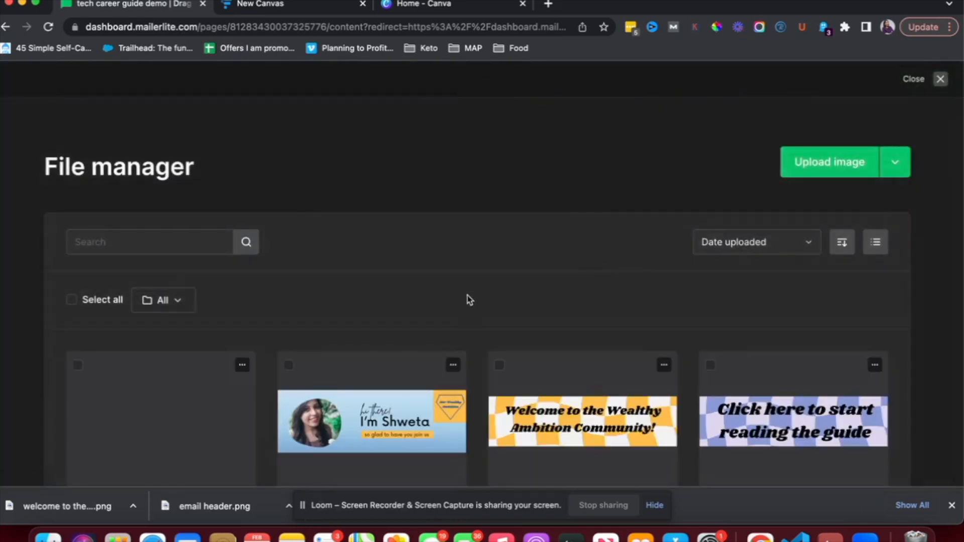
scroll(467, 299, down, 1)
click(573, 358)
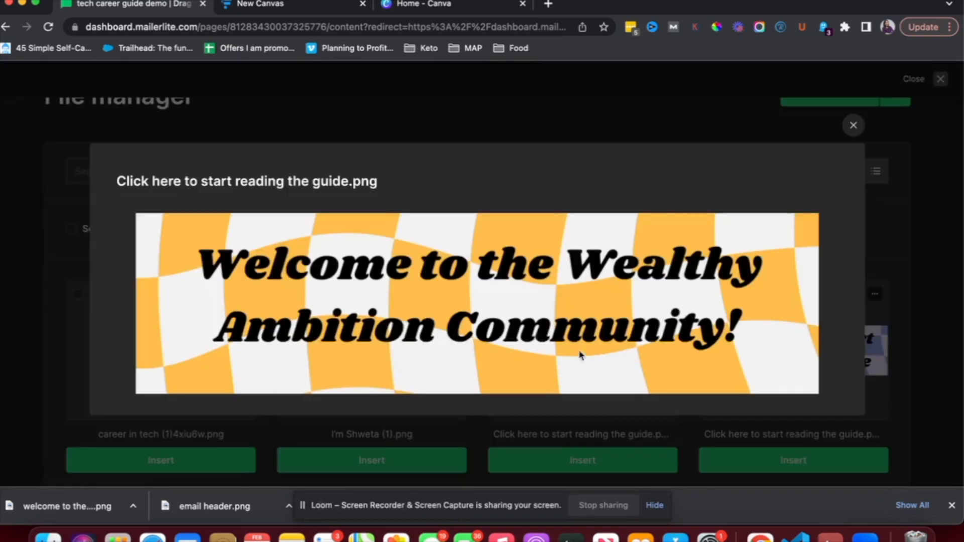
click(854, 126)
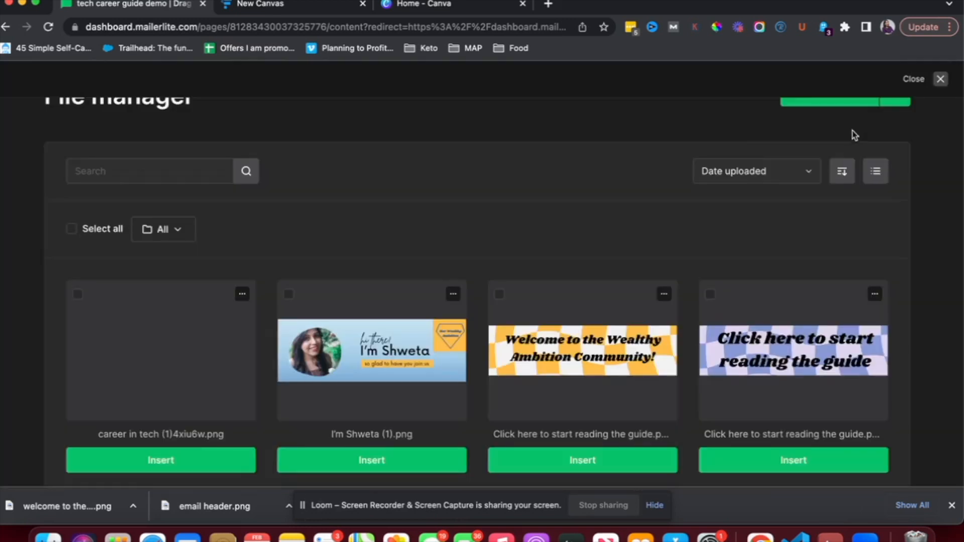
click(635, 459)
scroll(427, 327, down, 2)
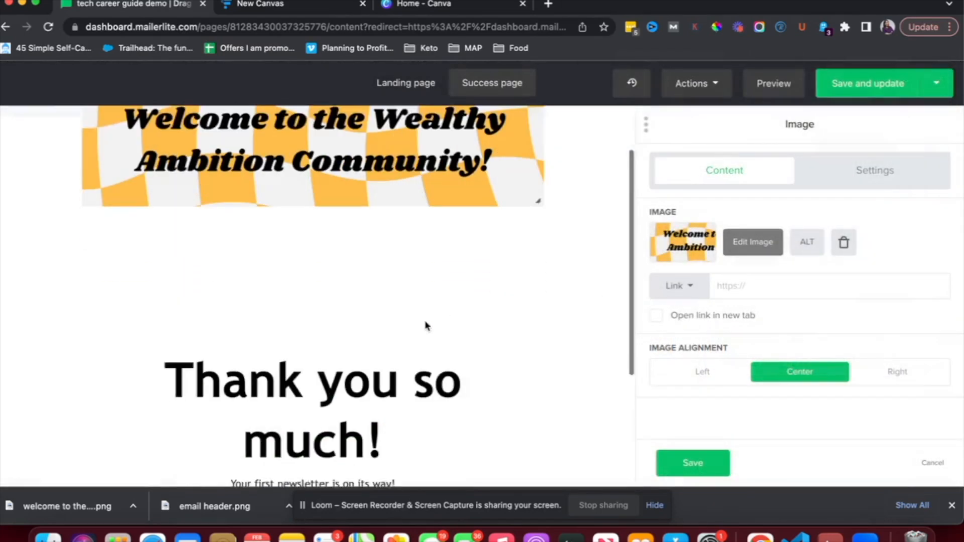
Retype the success-page heading as 'Check you inbox for the guide!', correcting a garbled first attempt
click(362, 369)
double_click(354, 376)
click(432, 406)
triple_click(432, 406)
text(Check youtYou)
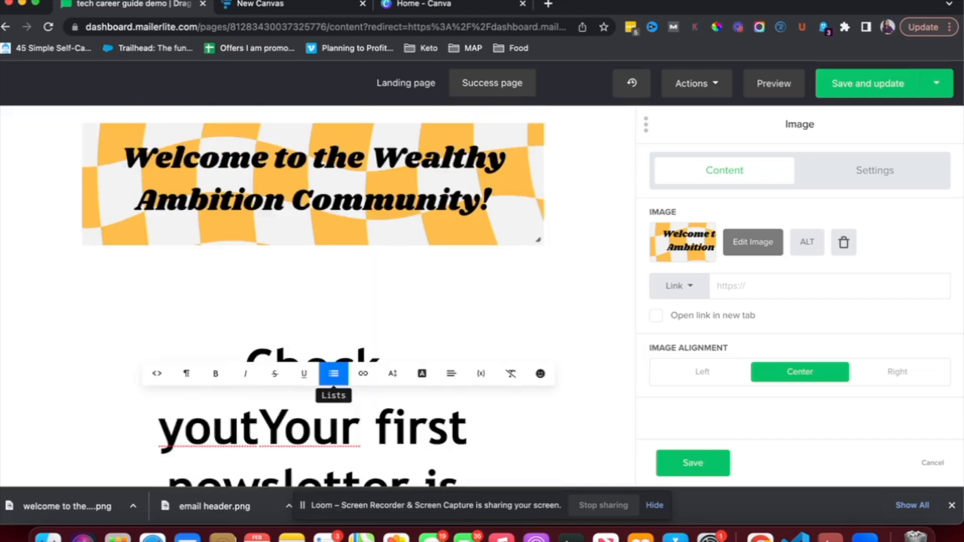
text(r)
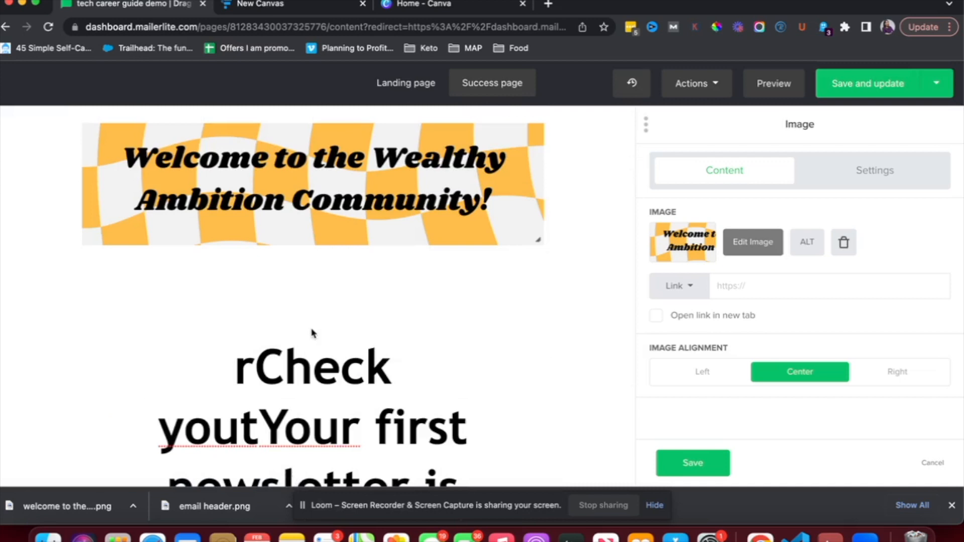
click(311, 333)
triple_click(312, 344)
text(Check you inbo)
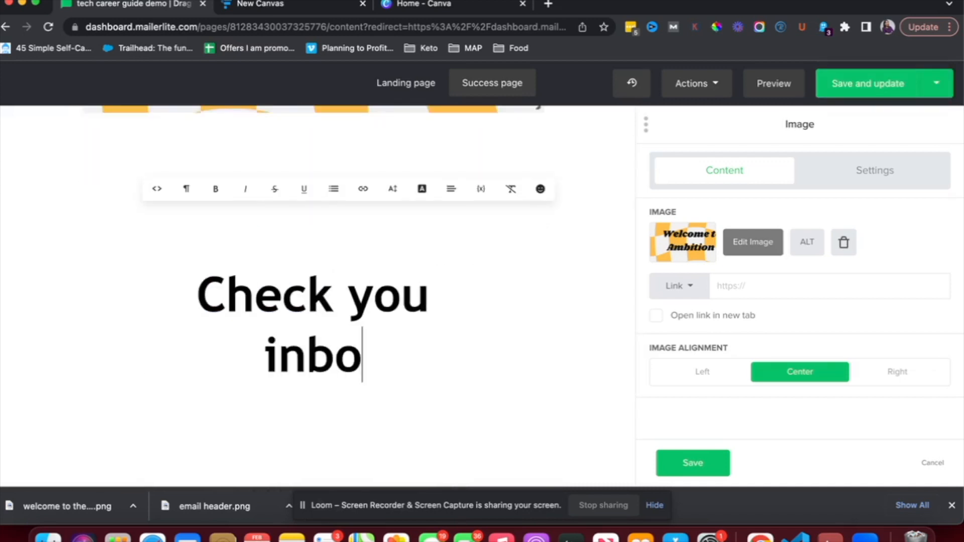
text(x for the )
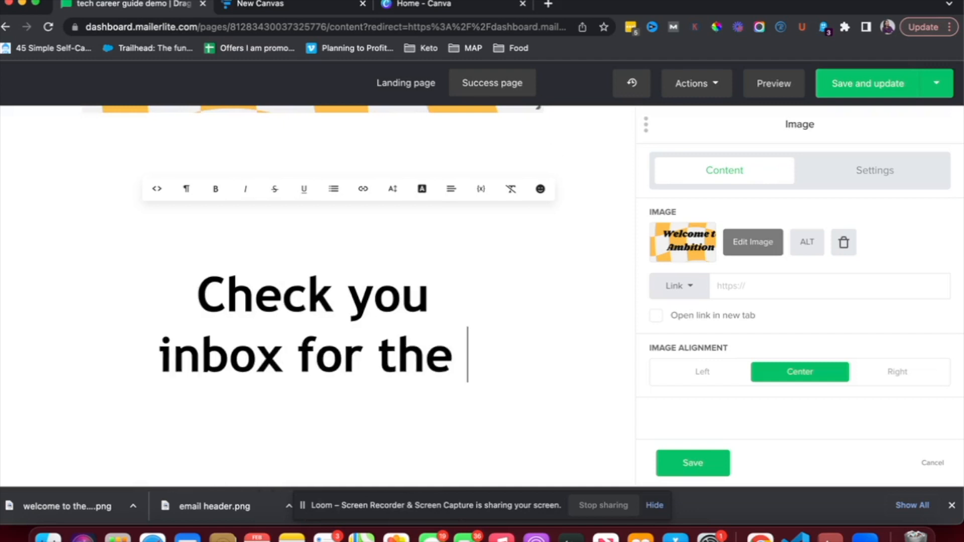
text(guide!)
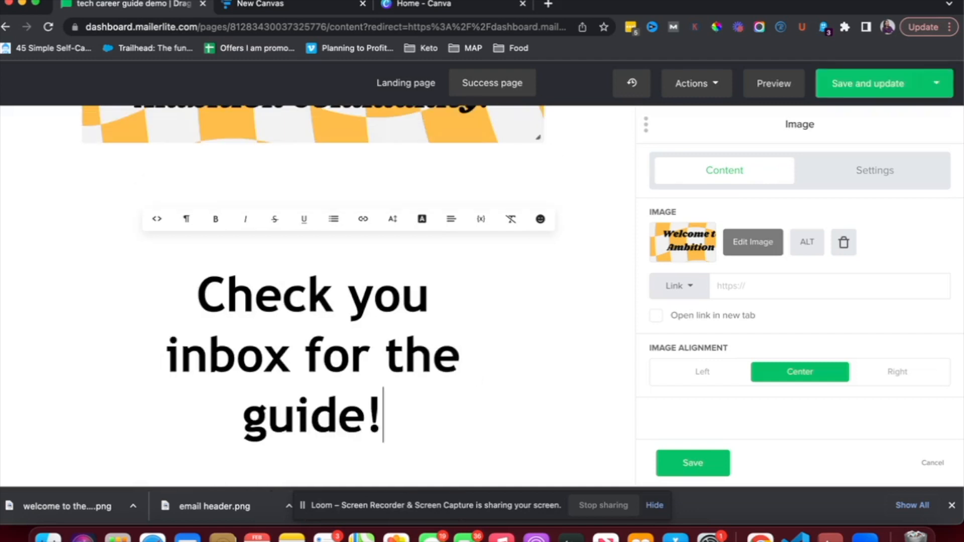
click(116, 340)
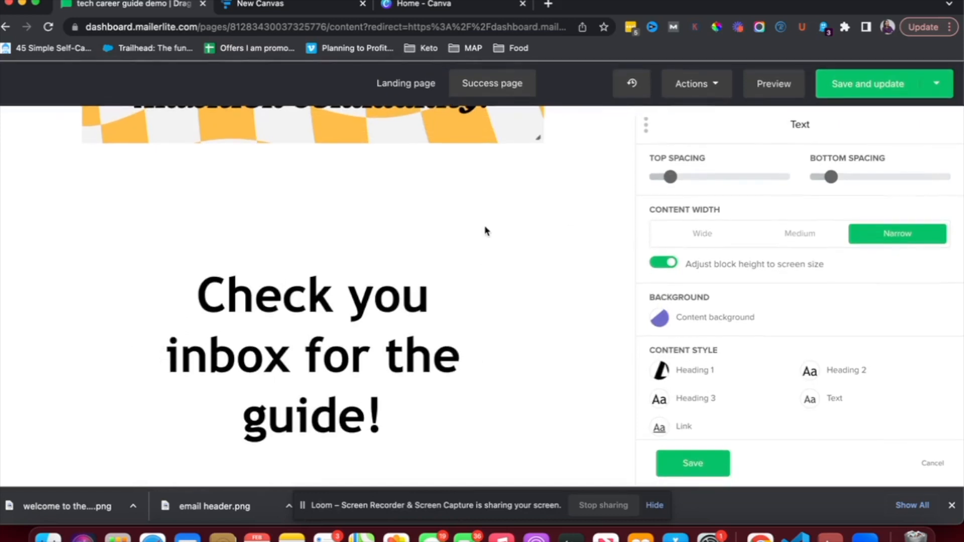
Set the heading block's top spacing to 0, enlarge bottom spacing, choose Wide content width, and save
scroll(484, 230, up, 3)
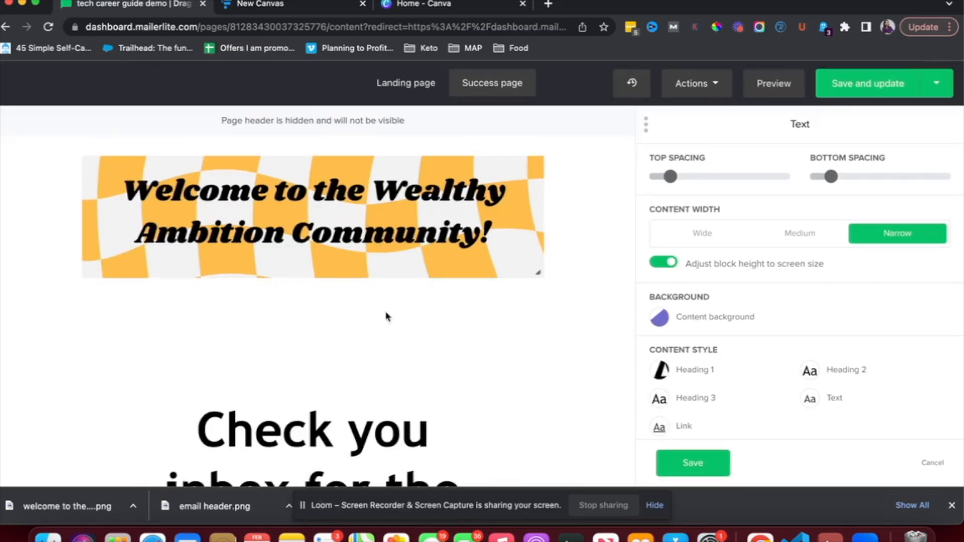
drag(670, 178, 650, 187)
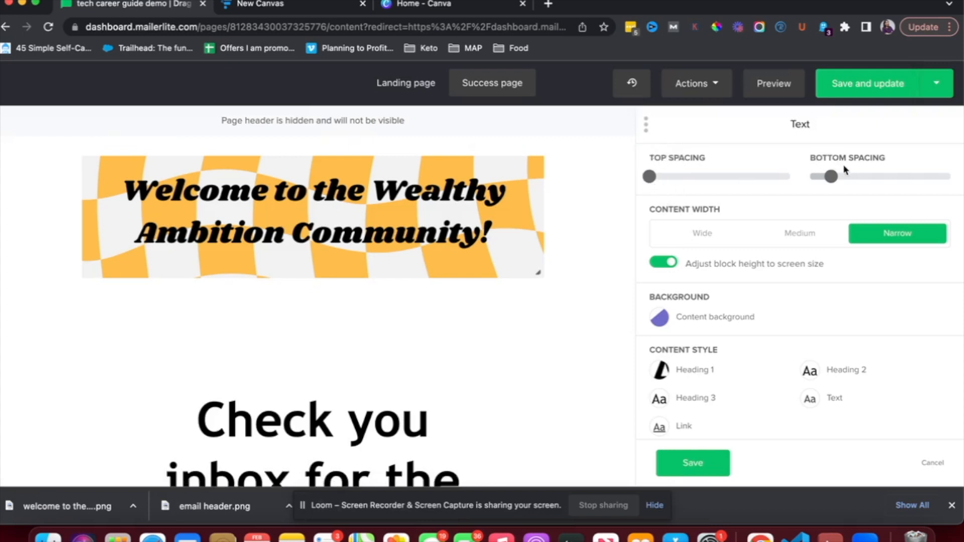
drag(832, 179, 909, 177)
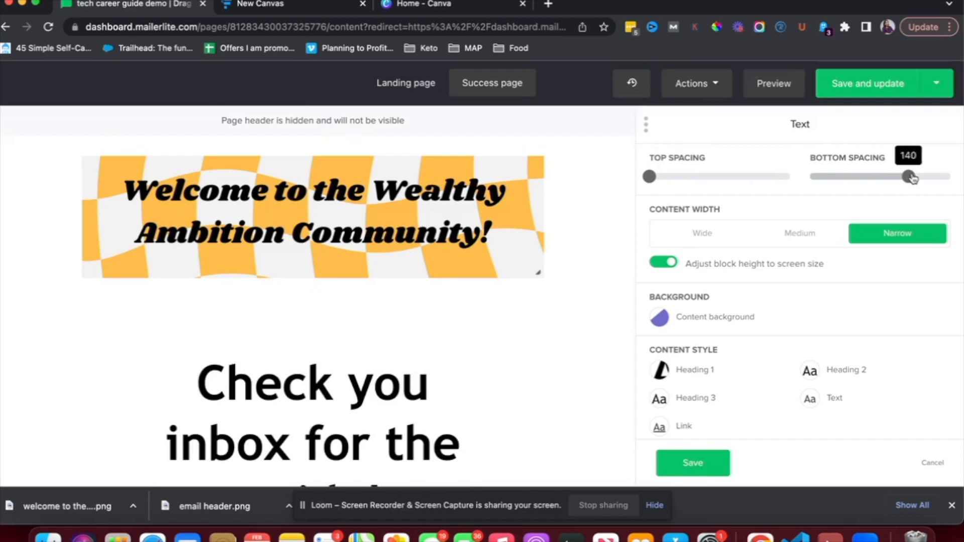
click(777, 241)
click(709, 240)
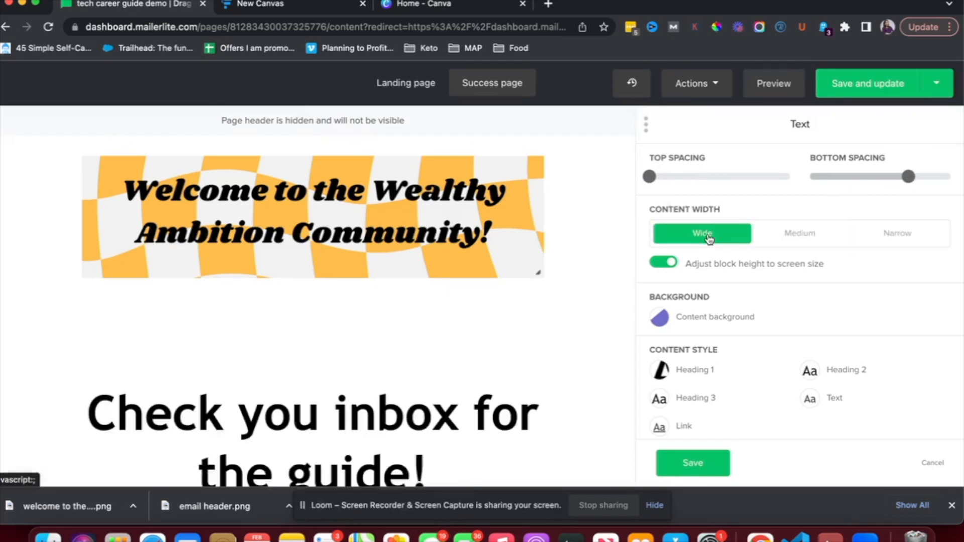
scroll(530, 328, down, 3)
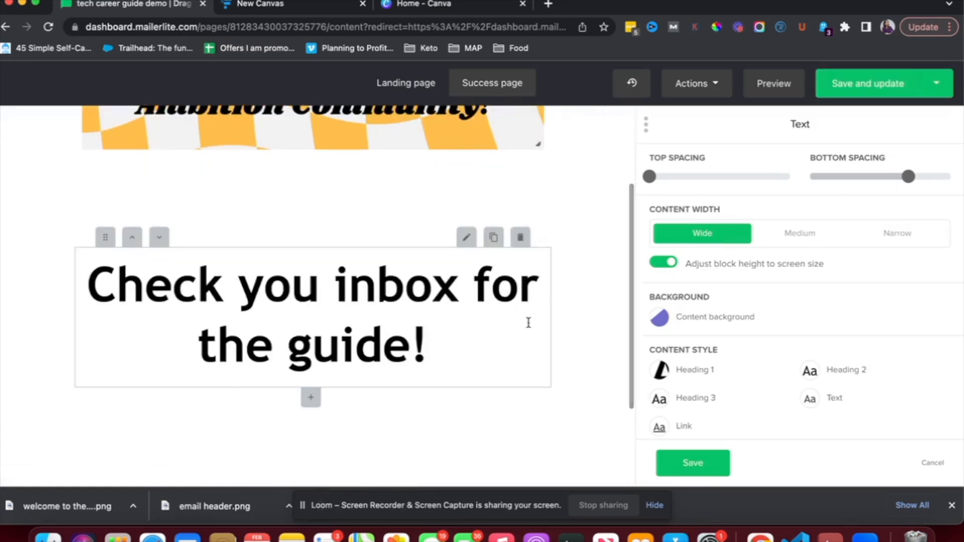
click(694, 472)
scroll(511, 319, up, 3)
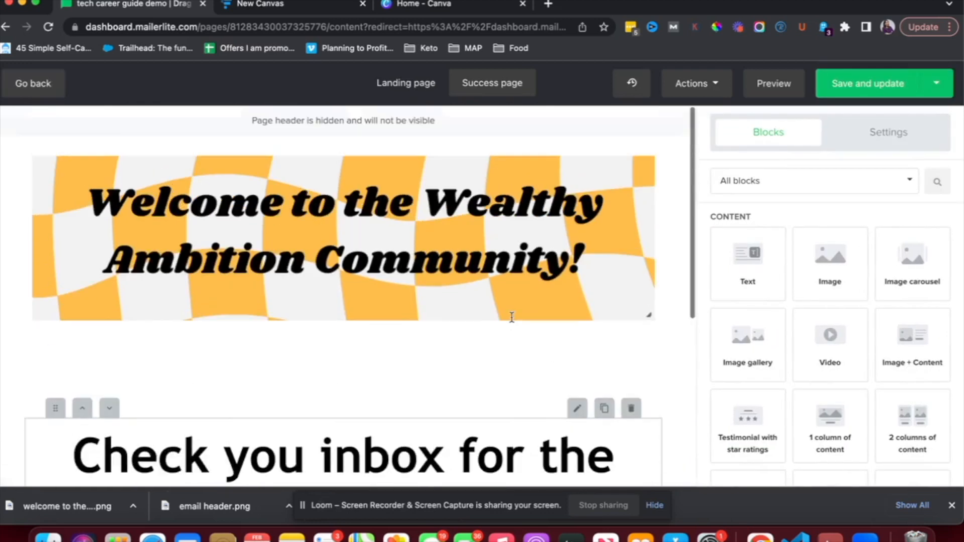
Save and update the pages, then switch double opt-in off on the site Overview
click(860, 91)
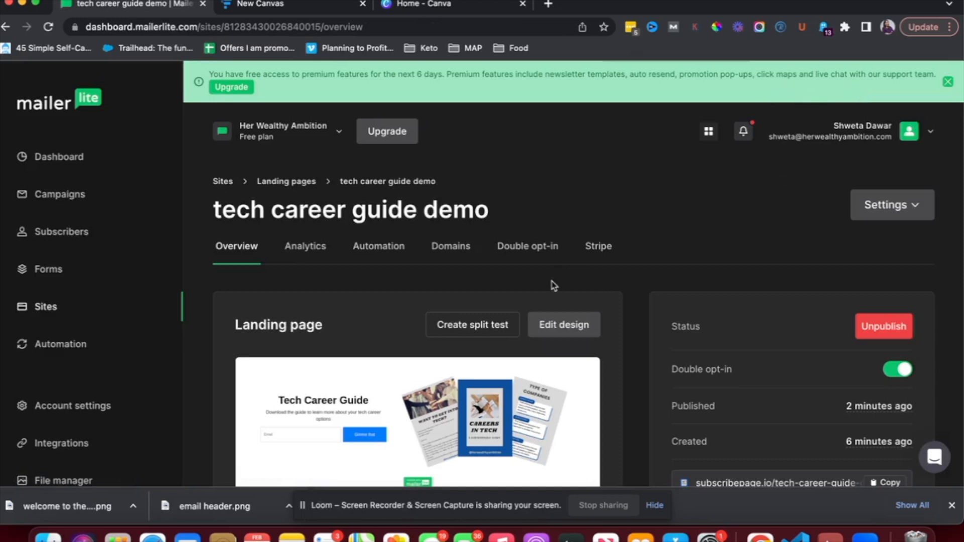
scroll(554, 285, down, 3)
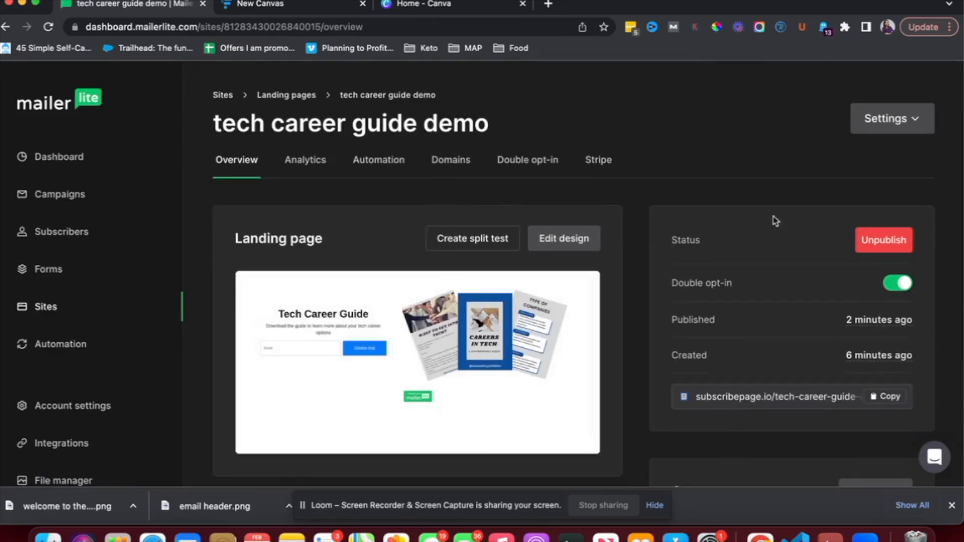
click(890, 286)
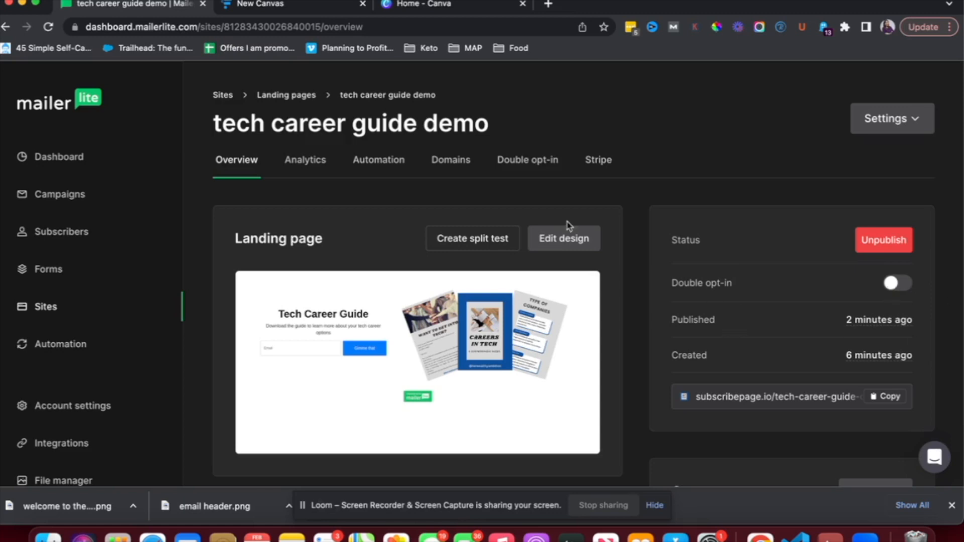
Open the site's Automation tab, glance at the Funnelytics funnel plan, and return to MailerLite
click(371, 167)
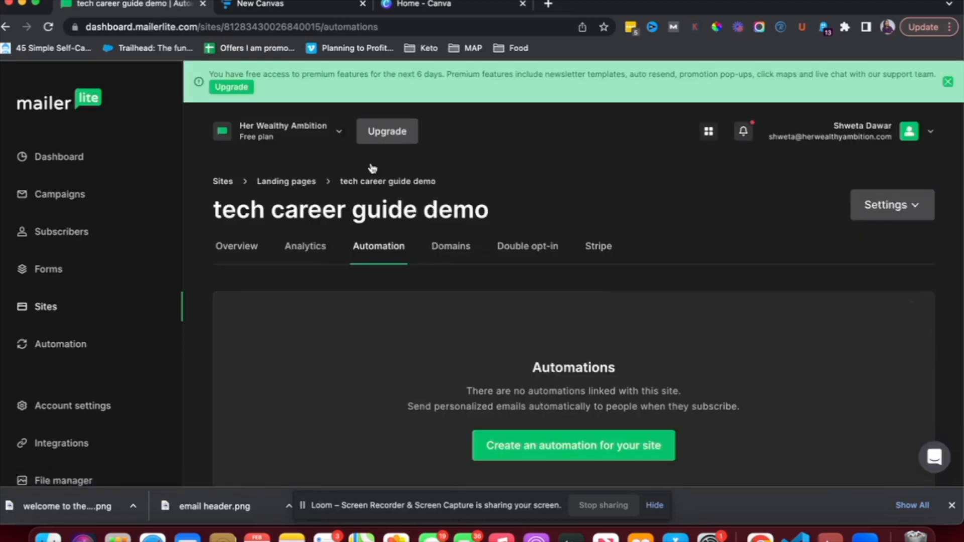
click(301, 5)
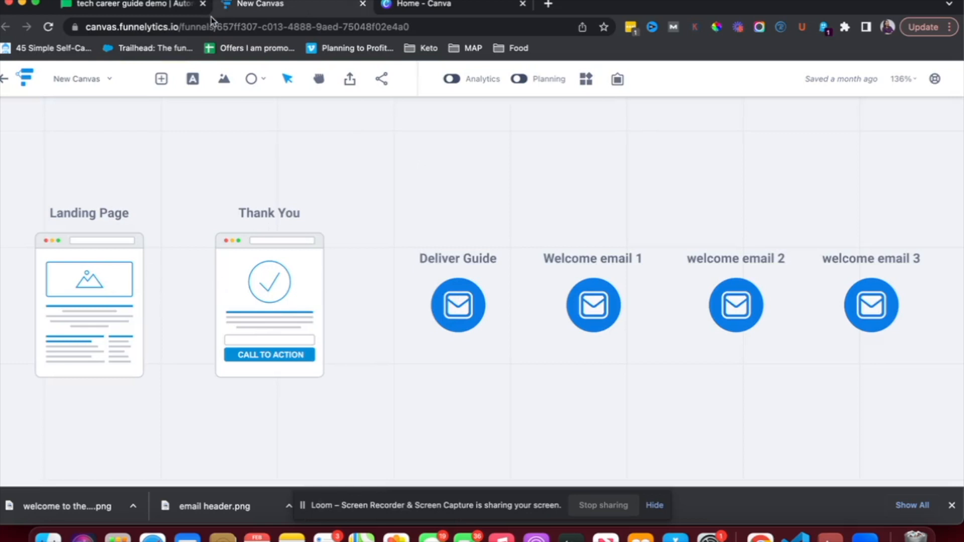
click(159, 9)
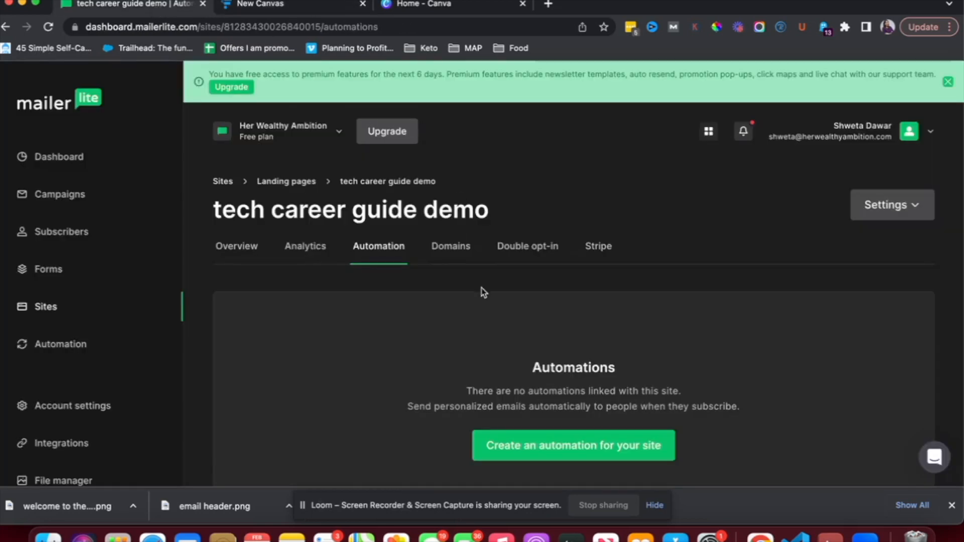
Create a site automation triggered by the tech career guide demo form and add a step after the trigger
click(738, 27)
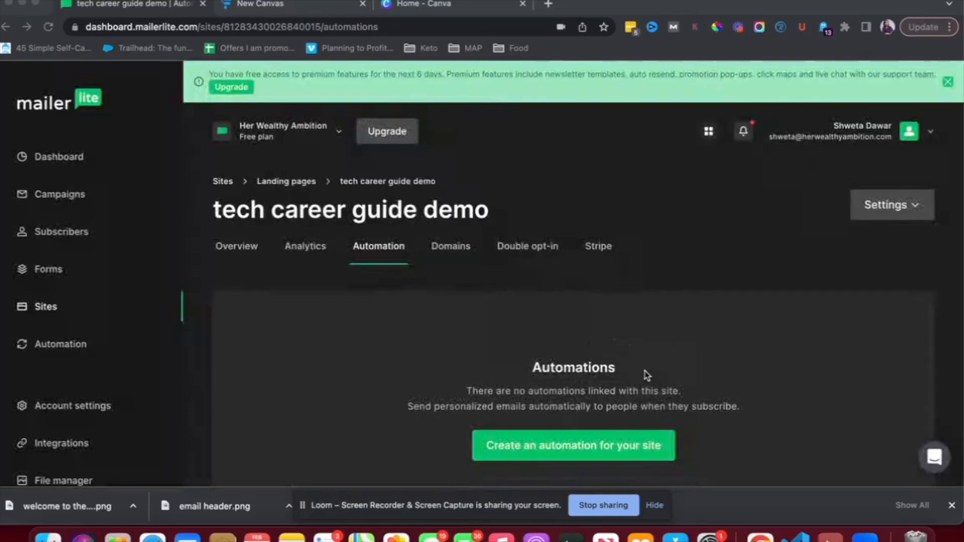
scroll(552, 456, down, 2)
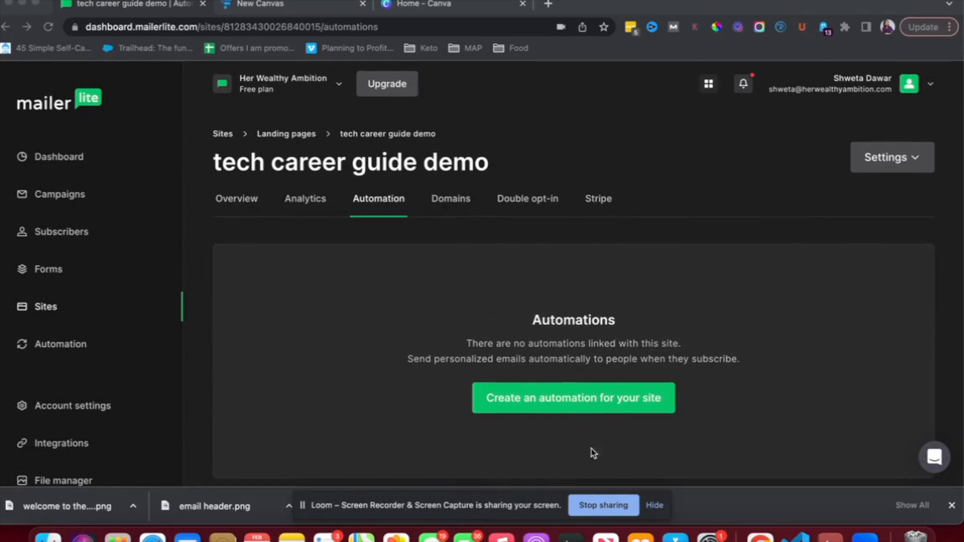
click(580, 404)
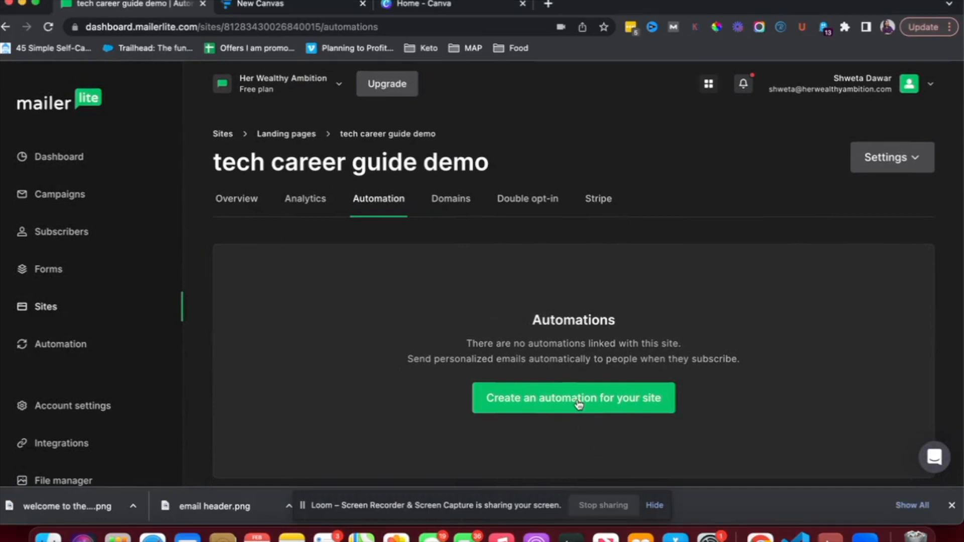
click(579, 405)
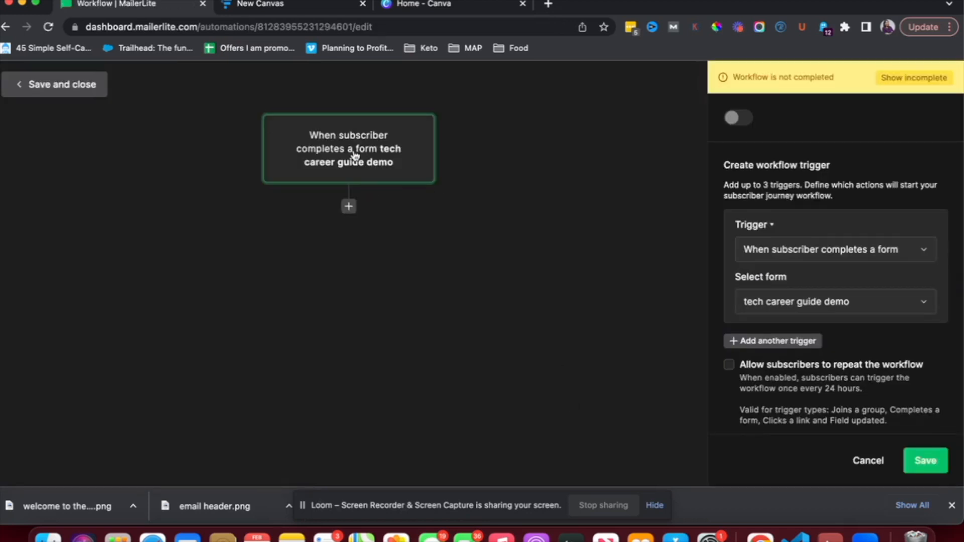
click(349, 207)
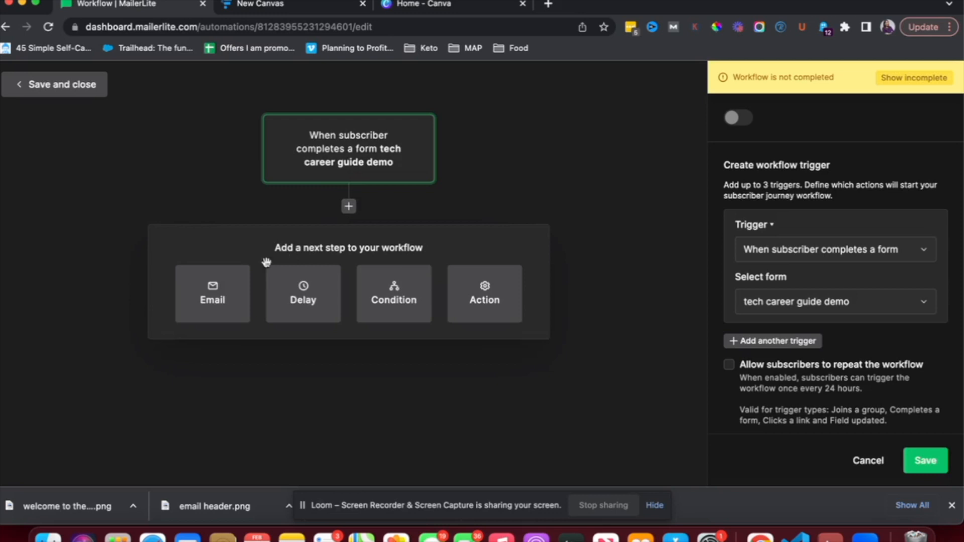
Add an email step named 'delivery' with subject 'Here is your guide!' and the sender's name prefixed in From
click(229, 300)
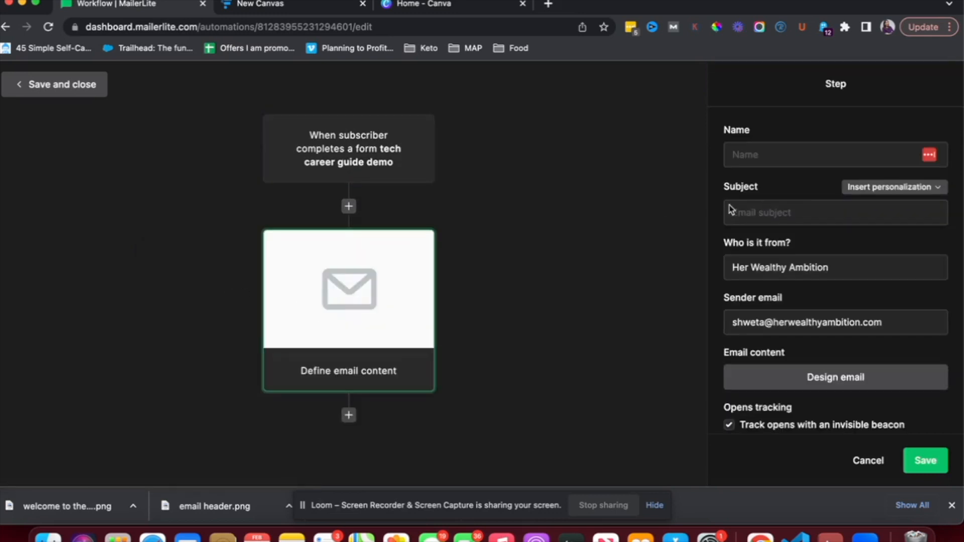
click(783, 152)
text(delivery)
click(799, 215)
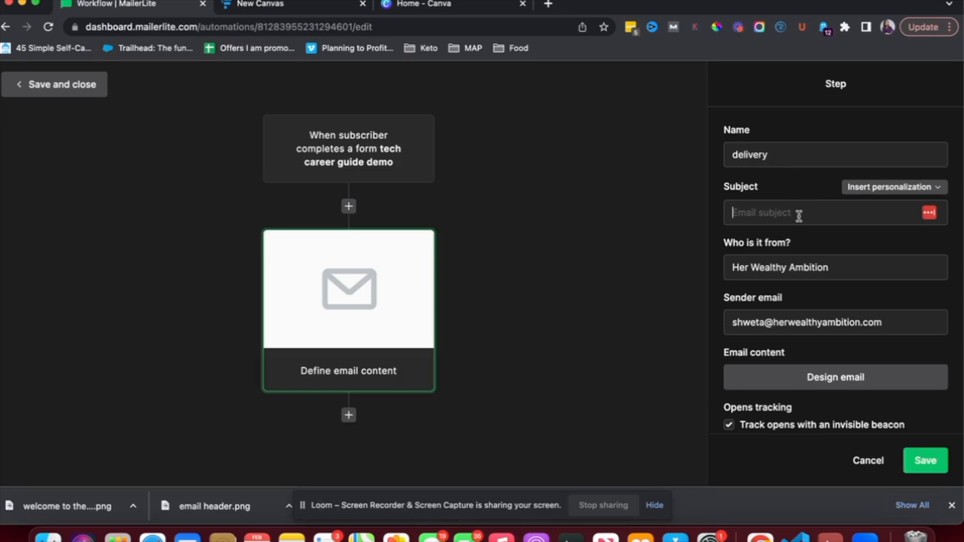
text(Here is your guide!)
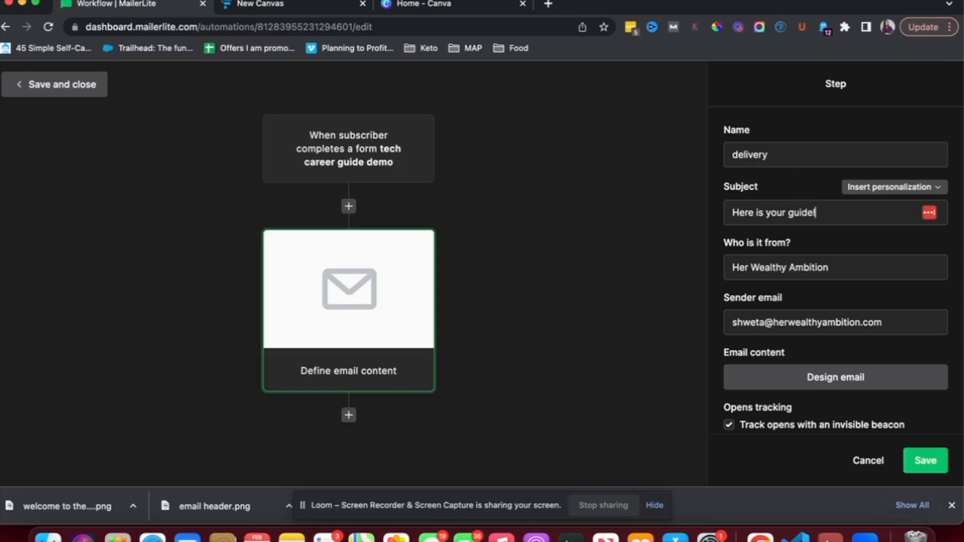
click(732, 268)
text(Shweta |)
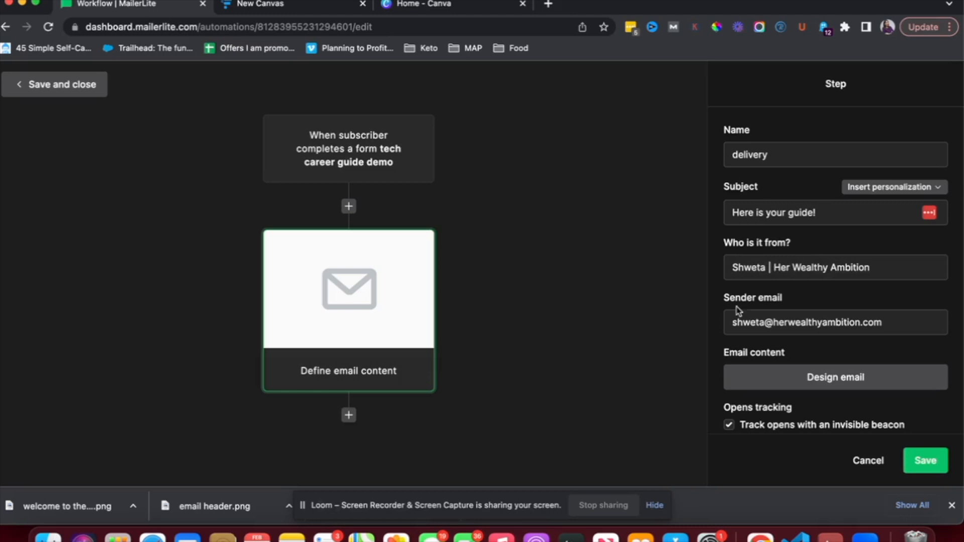
scroll(754, 316, down, 3)
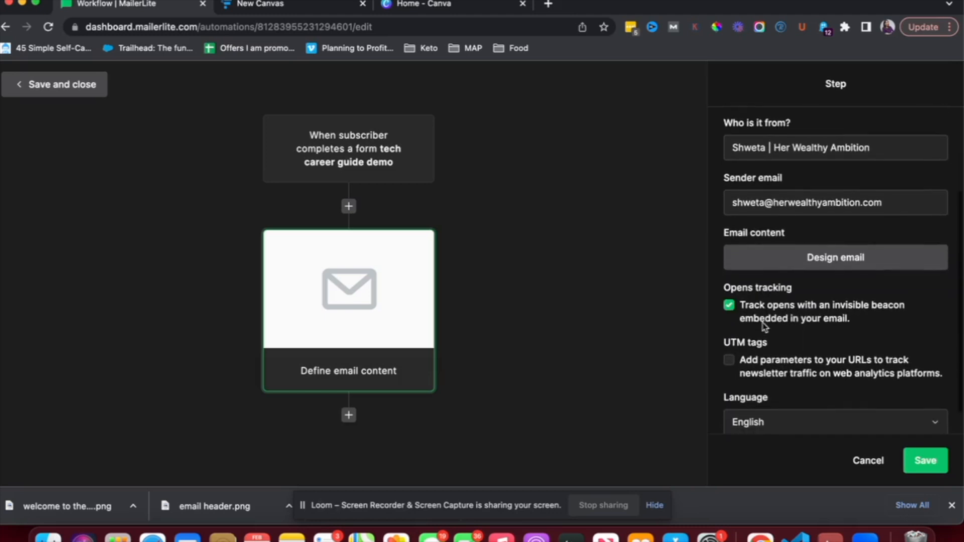
scroll(820, 314, down, 1)
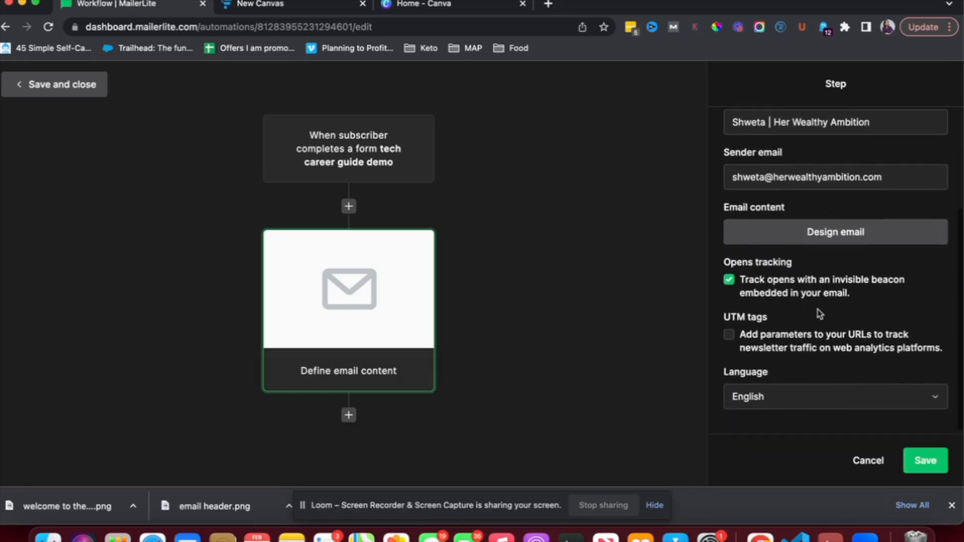
click(829, 232)
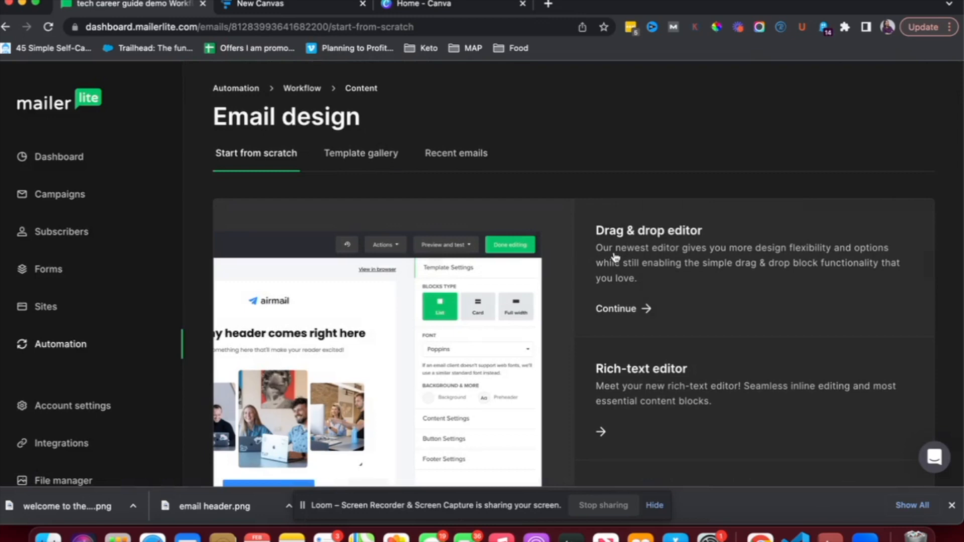
Glance at the Template gallery, then start from scratch in the Drag & drop editor
scroll(615, 257, down, 1)
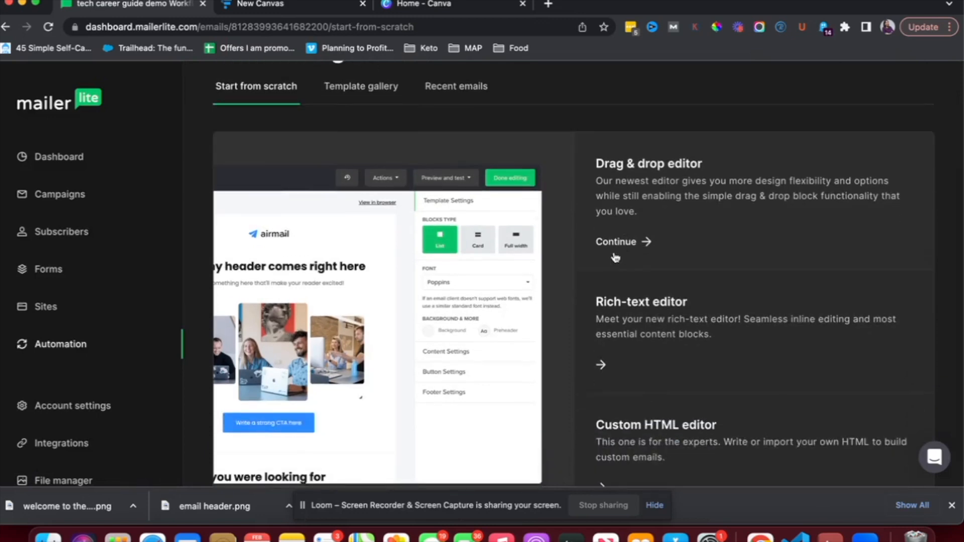
scroll(614, 257, up, 3)
click(357, 215)
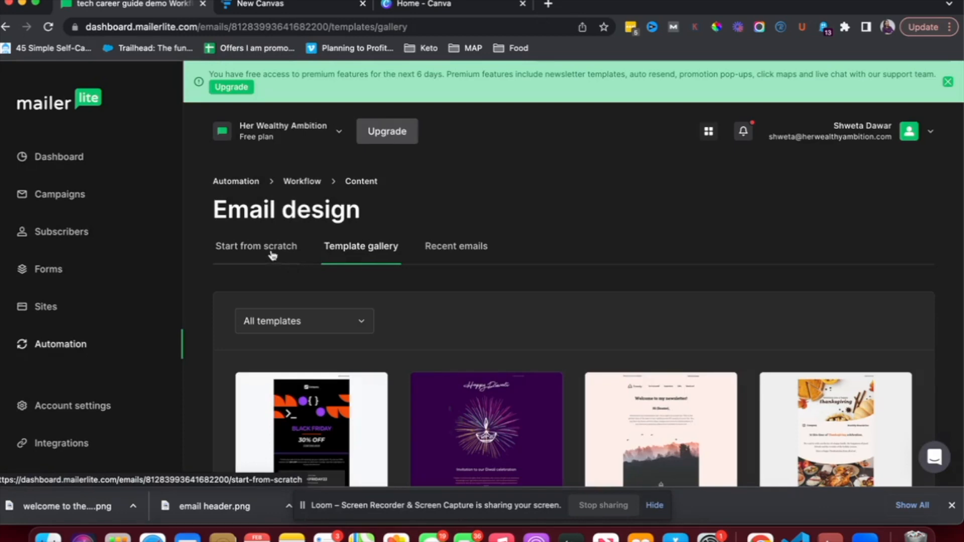
click(271, 254)
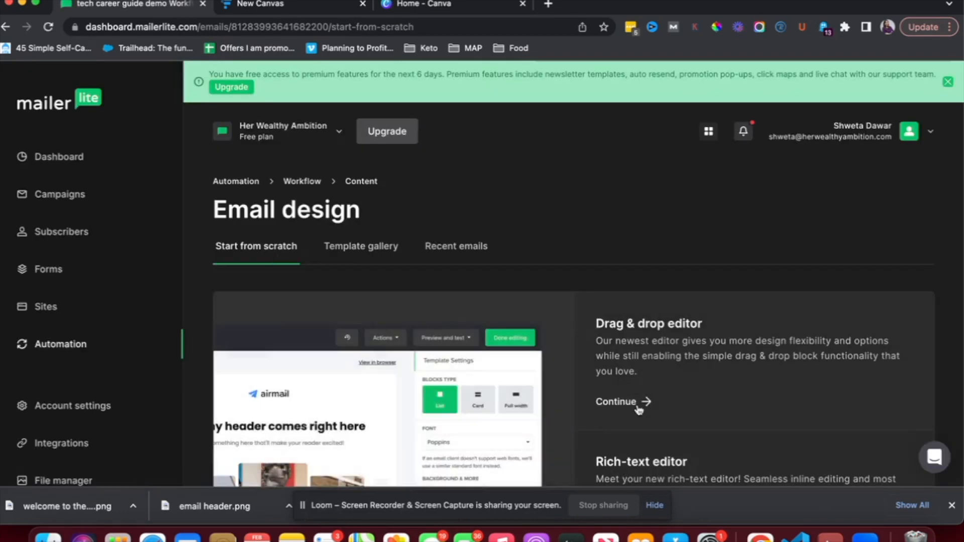
click(632, 407)
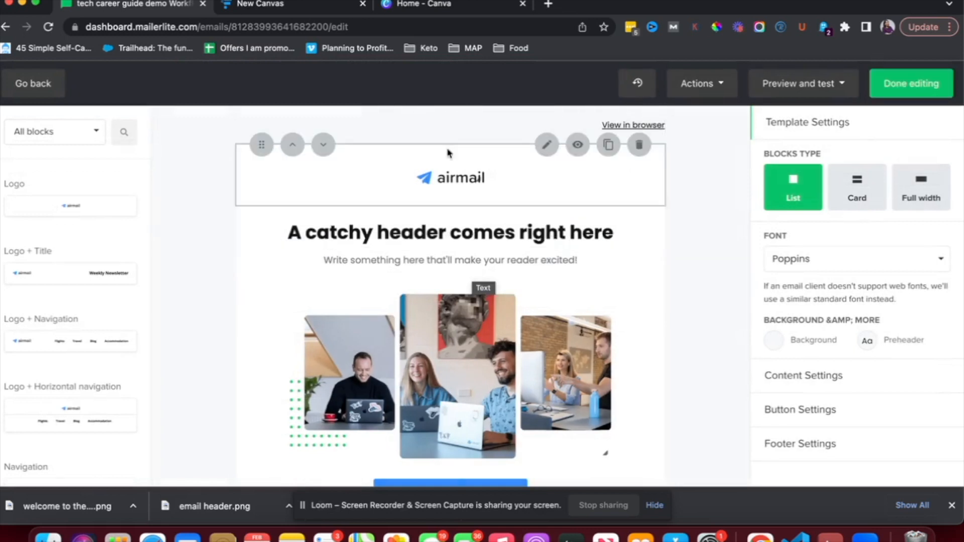
Delete the airmail logo block and change the main heading to 'Here is the guide you requested!'
click(640, 146)
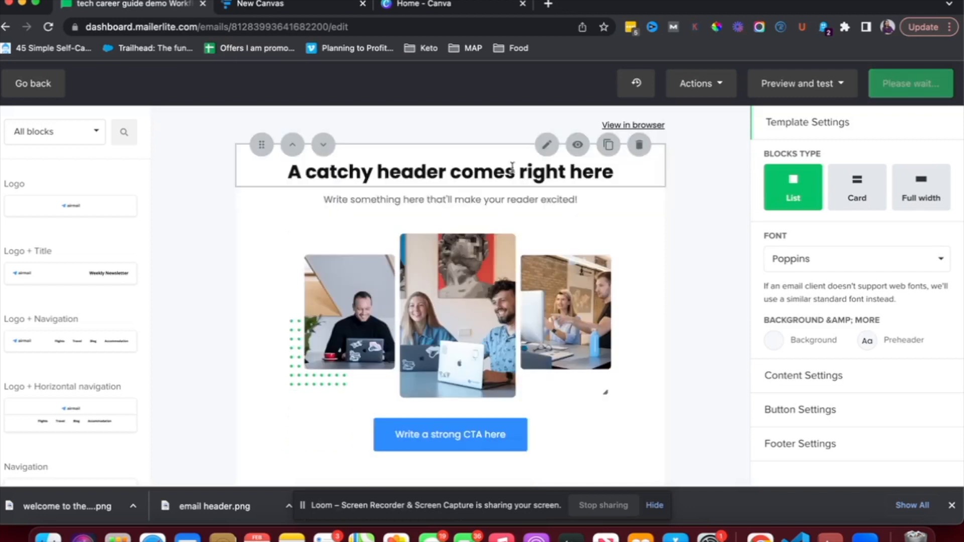
triple_click(489, 171)
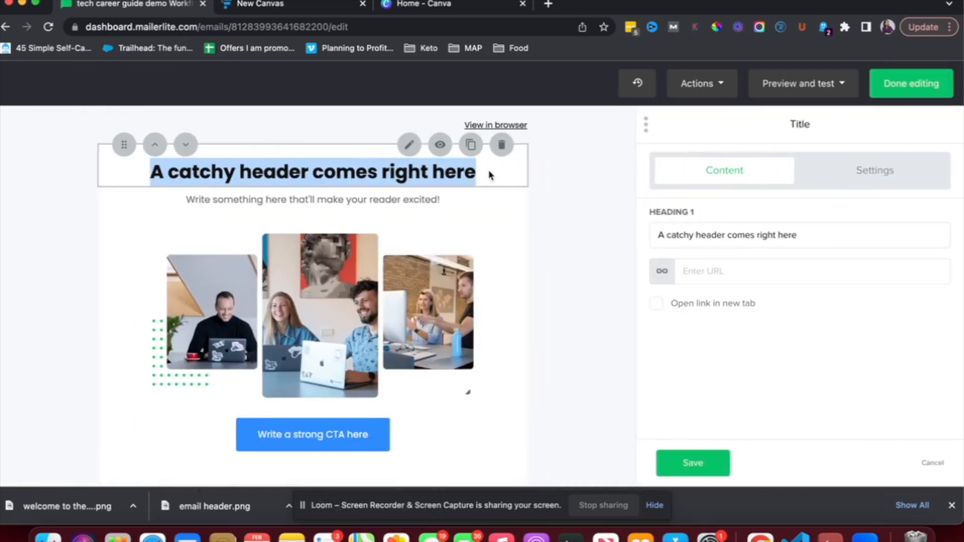
triple_click(711, 235)
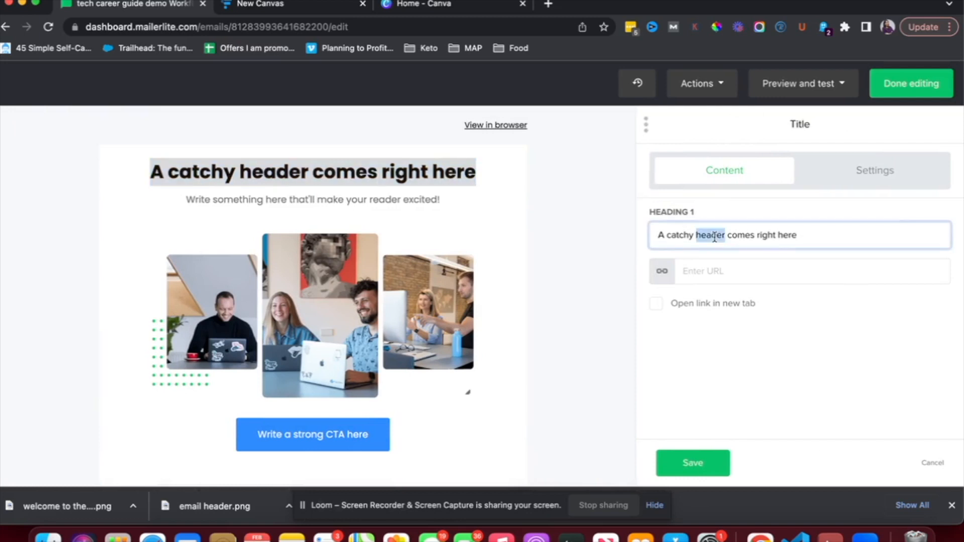
text(Here is thre)
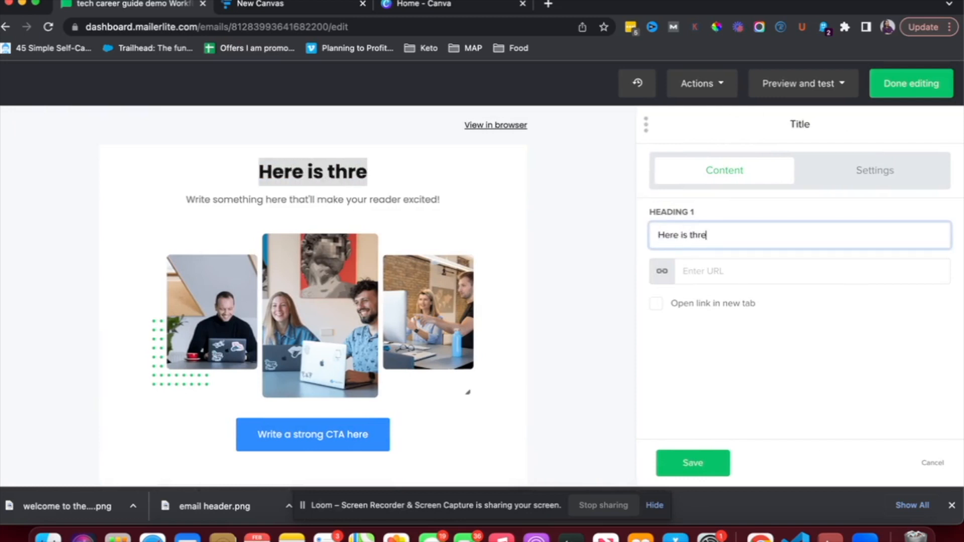
key(BackSpace)
key(BackSpace)
text(e)
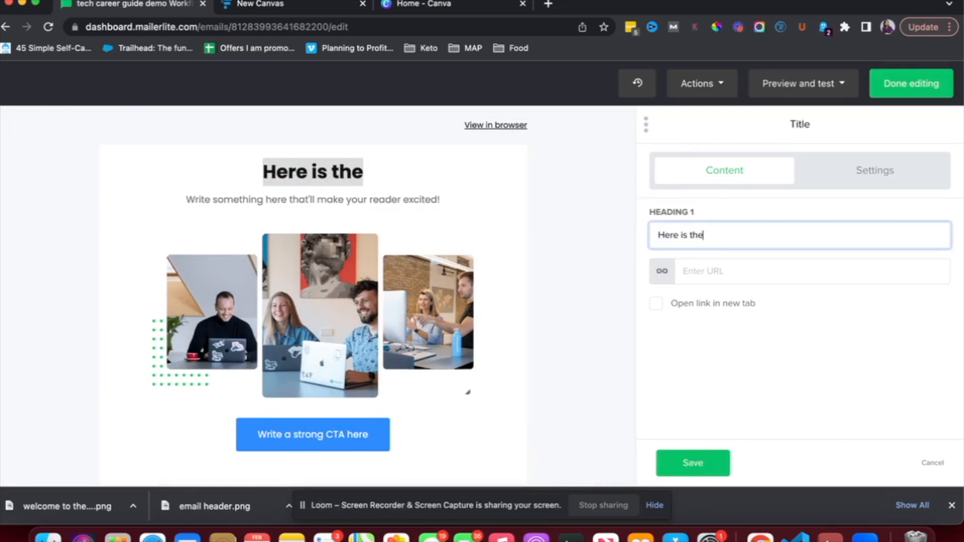
text( guide yo)
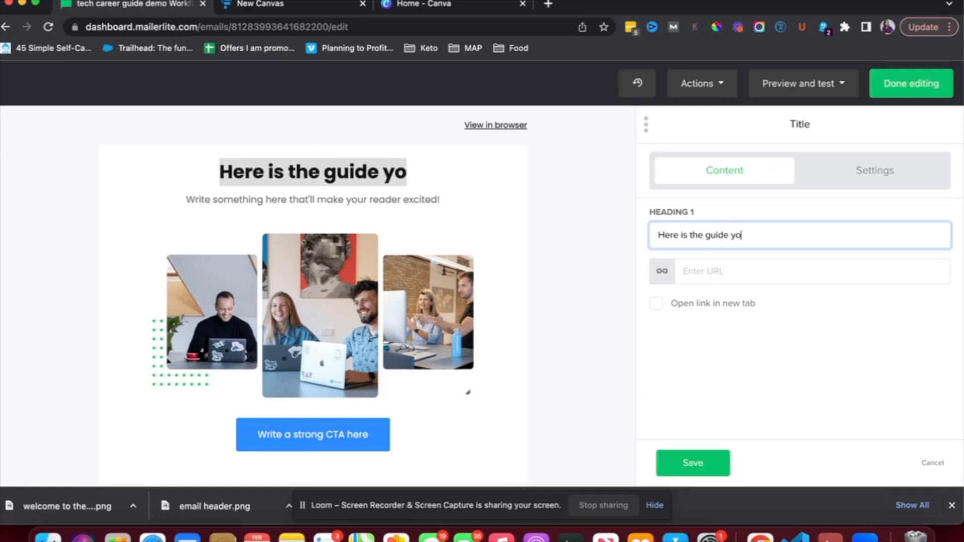
text(u requested!)
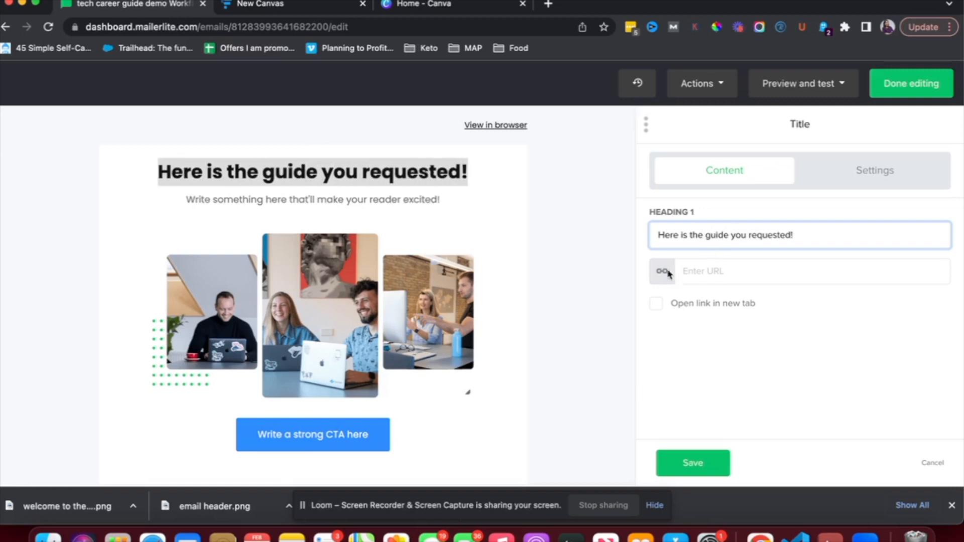
triple_click(345, 198)
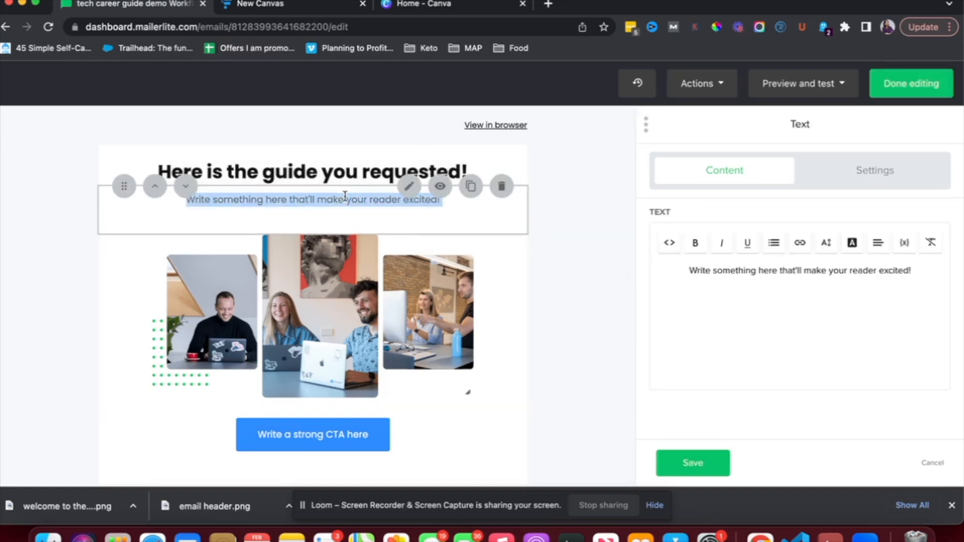
Delete the subtitle, swap the photo collage for the uploaded intro banner, and move the heading below it
click(501, 186)
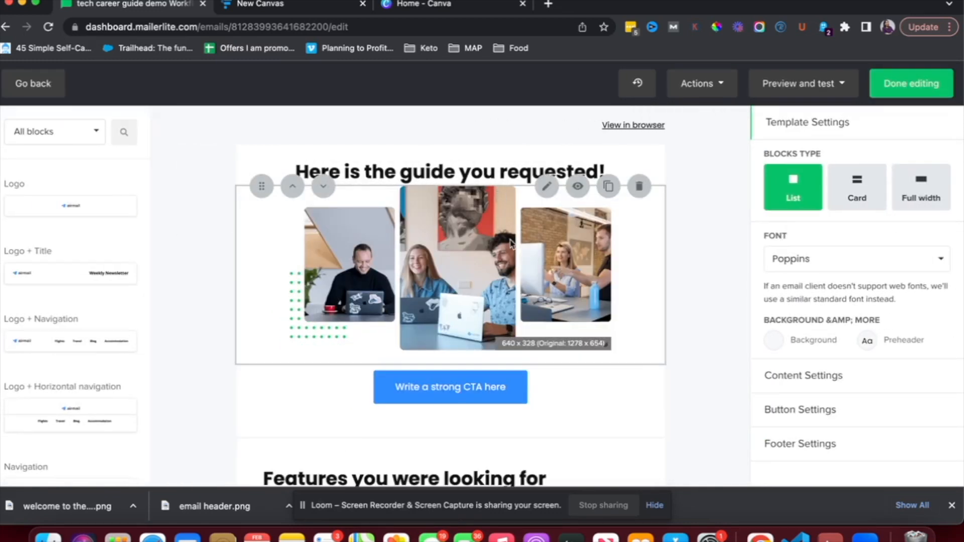
click(545, 211)
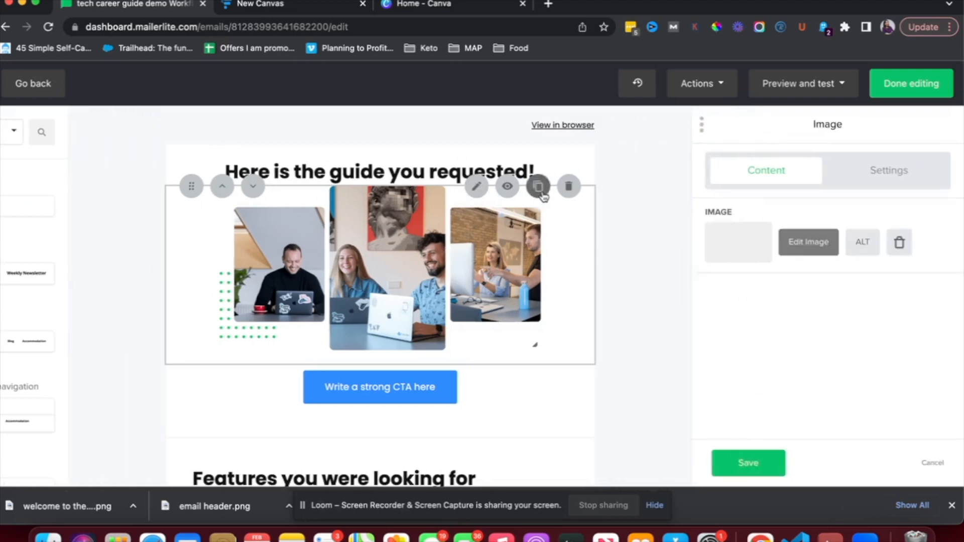
click(735, 244)
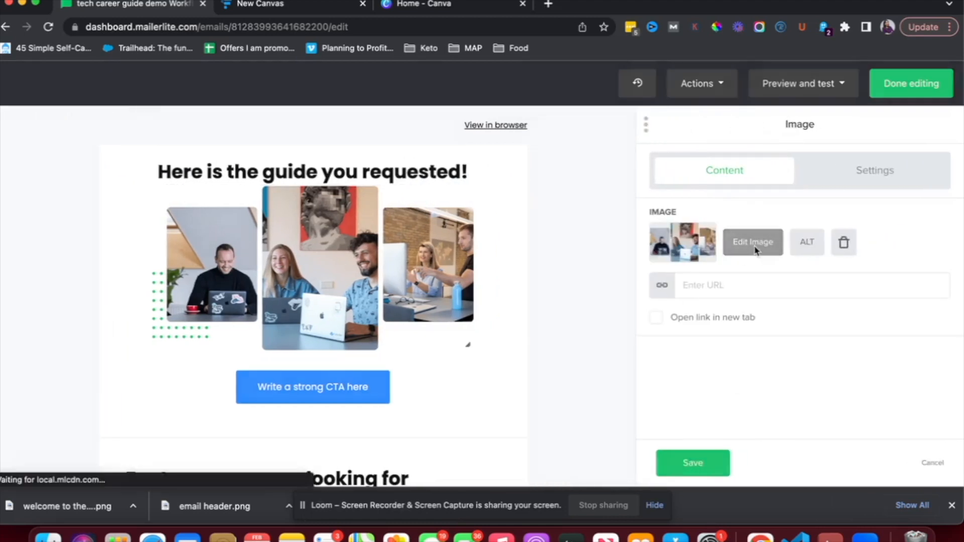
scroll(756, 251, down, 3)
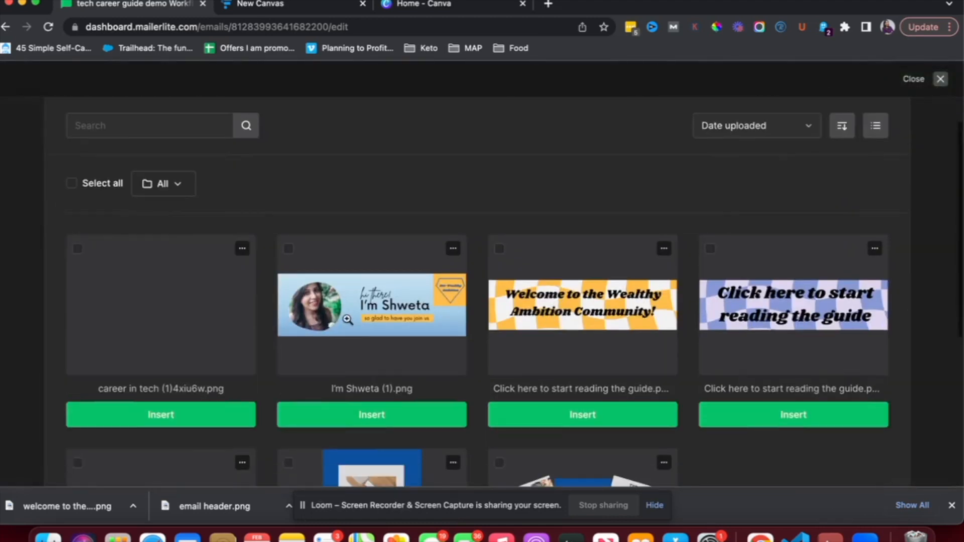
click(394, 414)
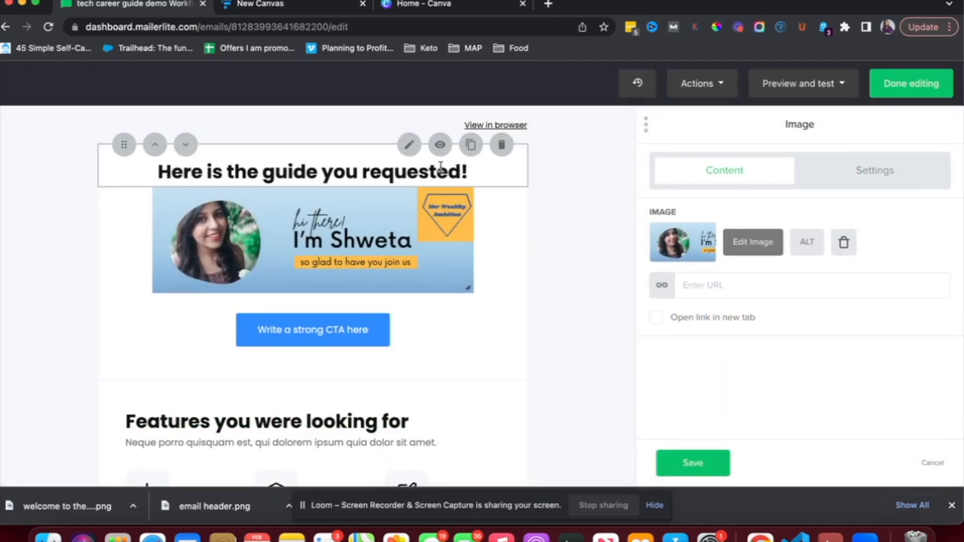
click(185, 145)
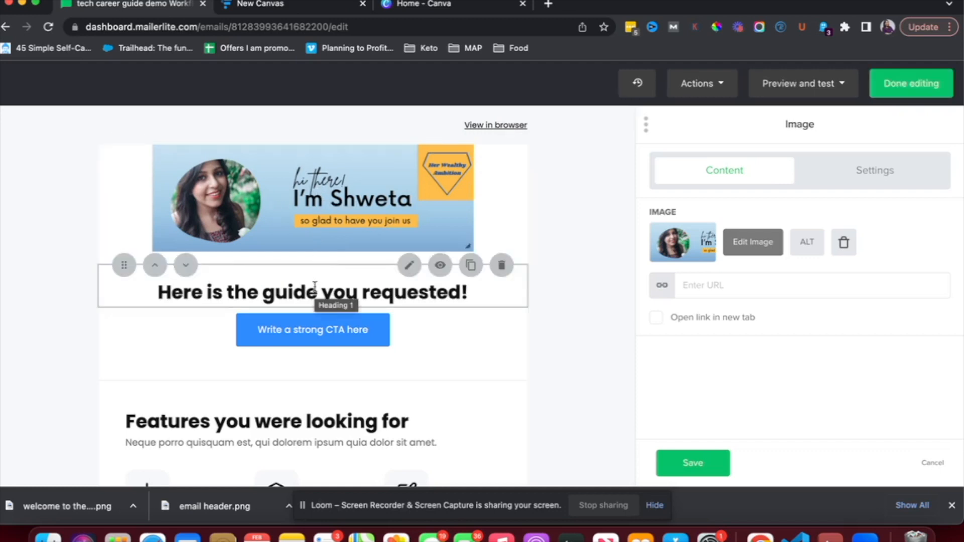
Relabel the call-to-action button 'Download the guide!'
click(321, 339)
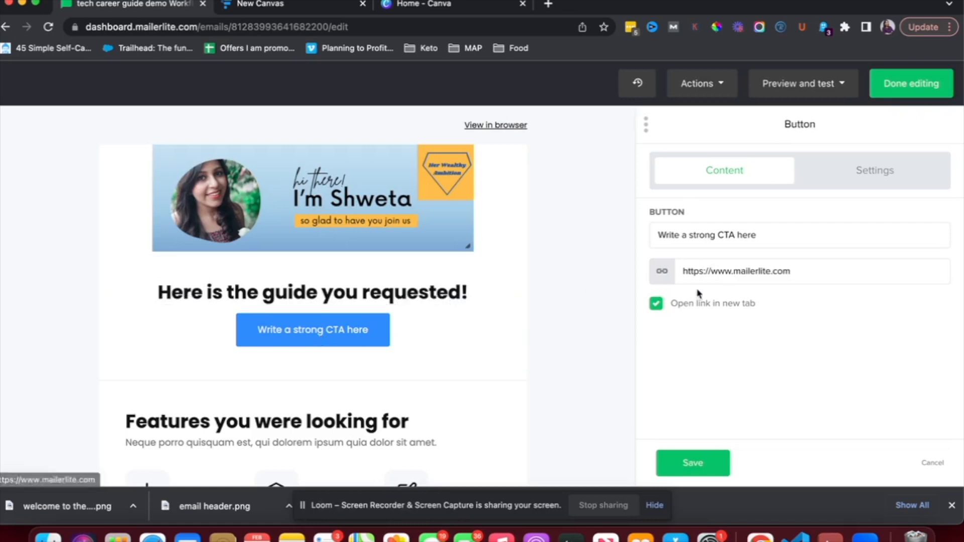
triple_click(706, 229)
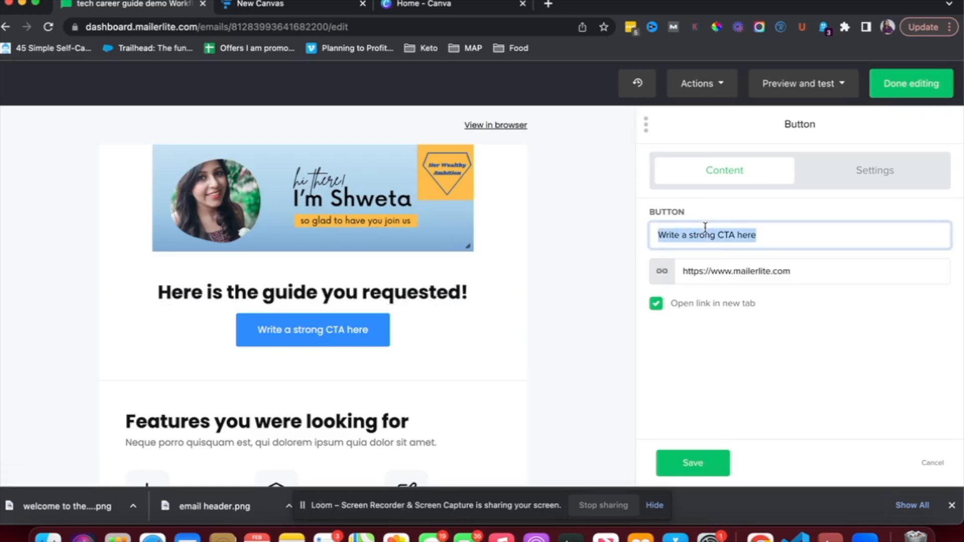
text(Dow)
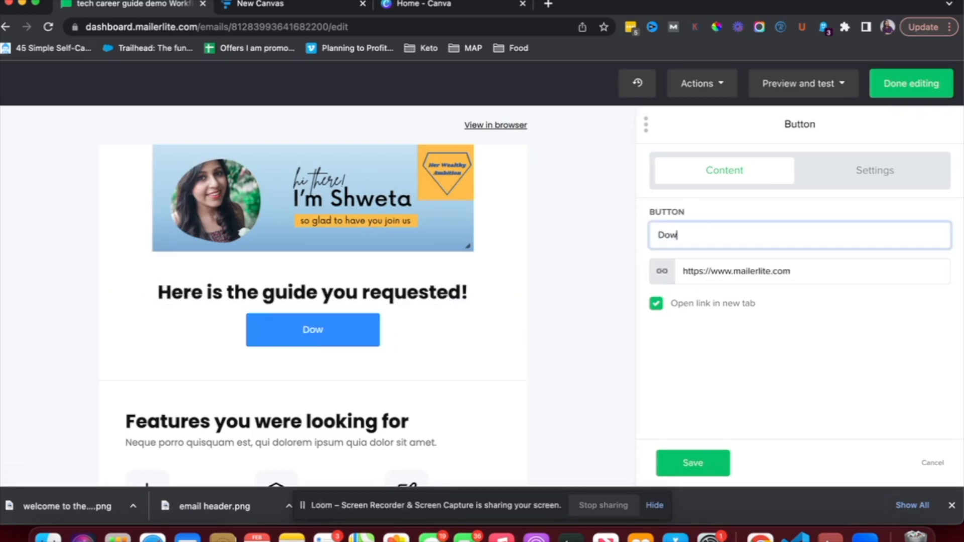
text(nload the guide!)
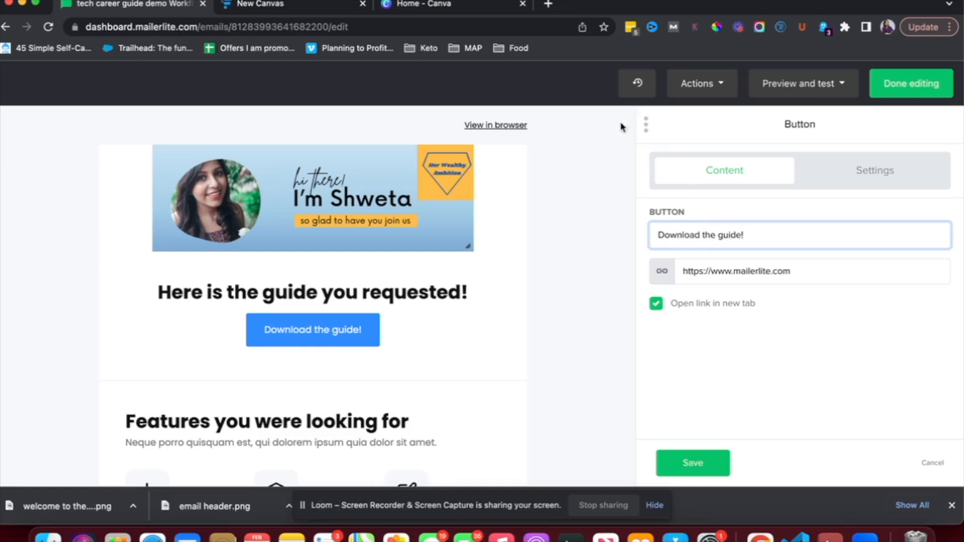
Copy the guide's Canva share link and paste it as the button's URL
click(442, 4)
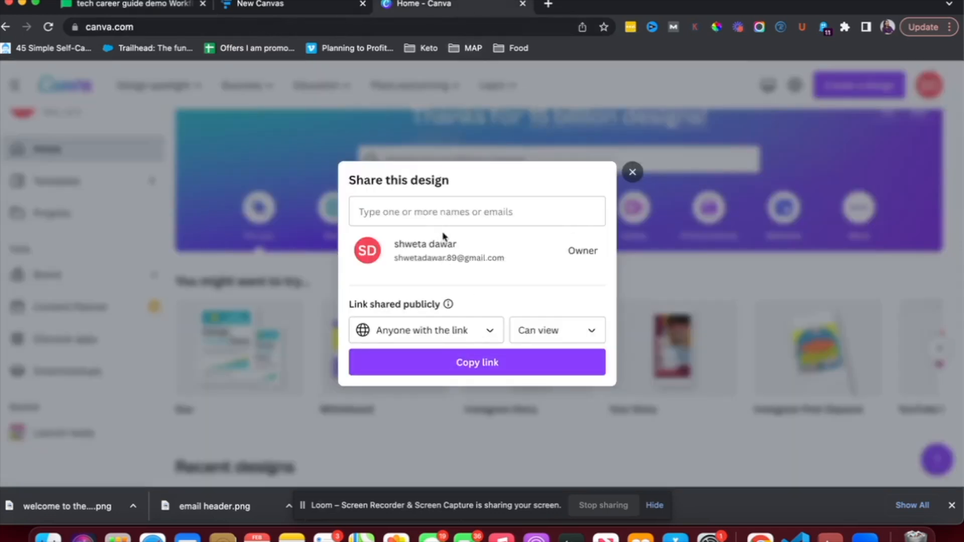
click(487, 363)
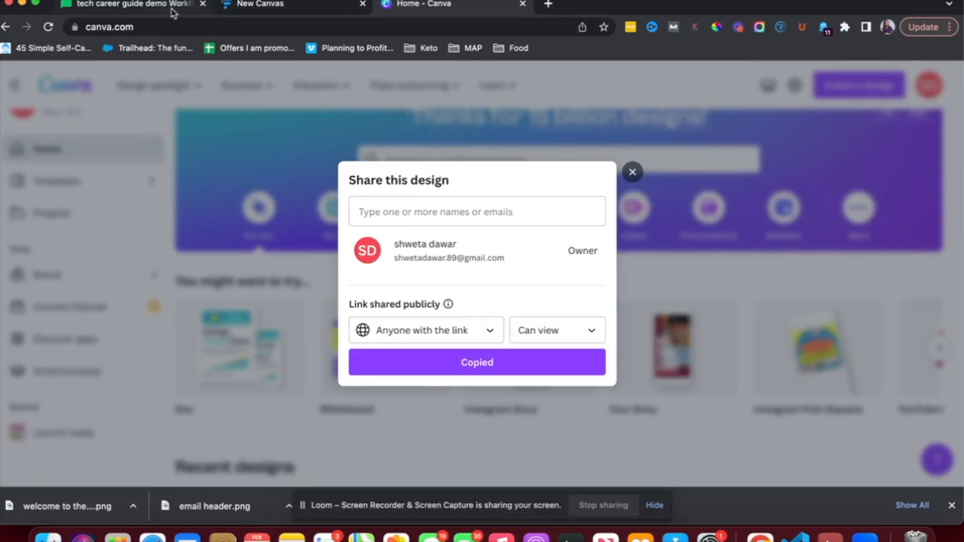
click(191, 4)
triple_click(720, 271)
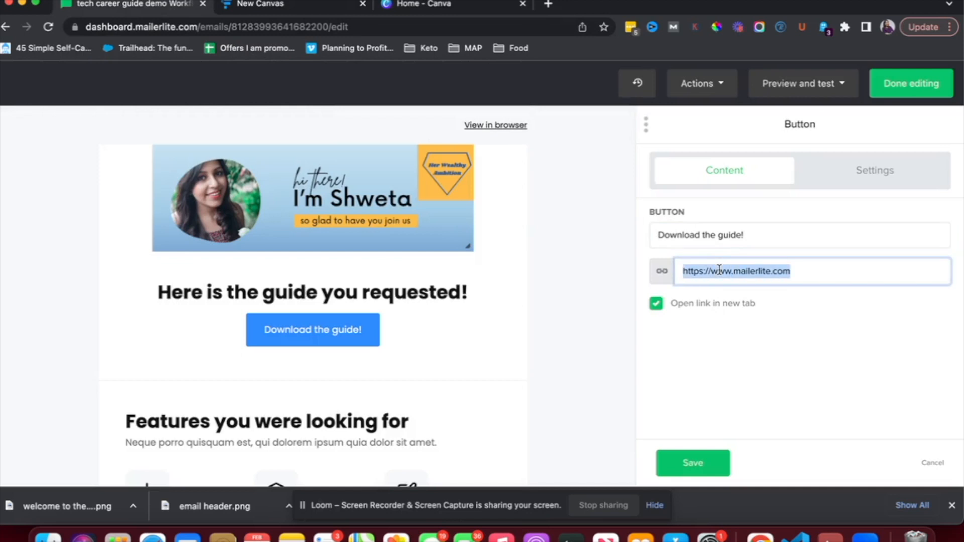
key(super+v)
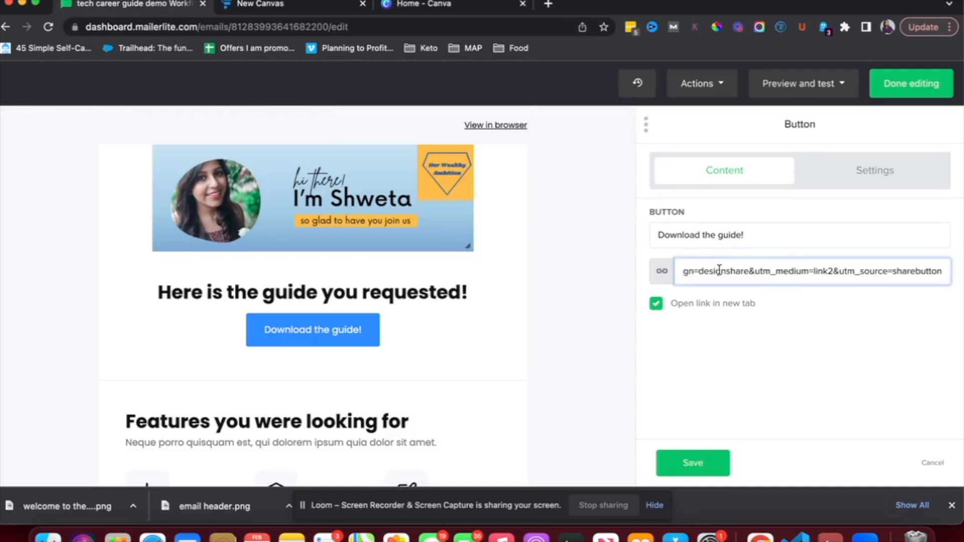
click(561, 351)
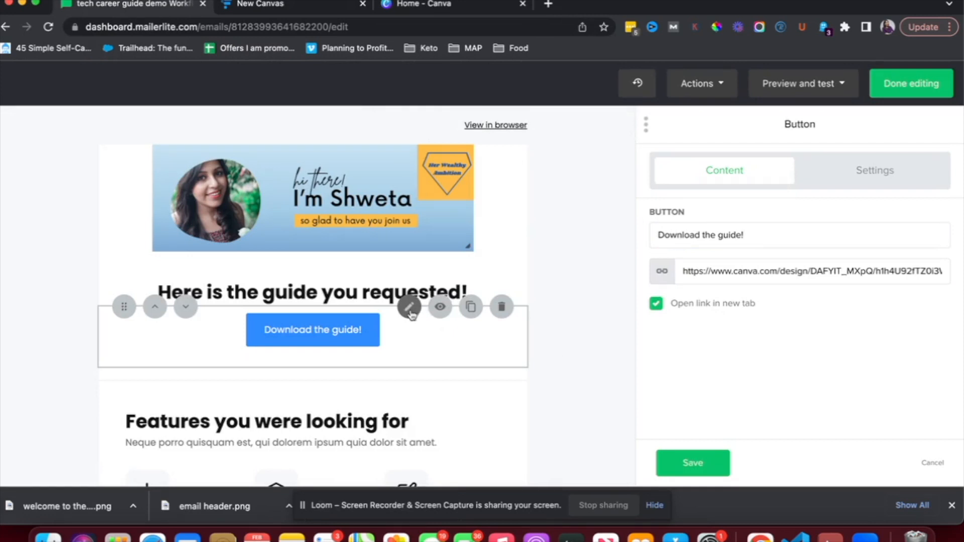
click(841, 175)
Recheck the button's text and link, then change the Download the guide! button colour to green
scroll(739, 334, down, 3)
scroll(739, 335, up, 3)
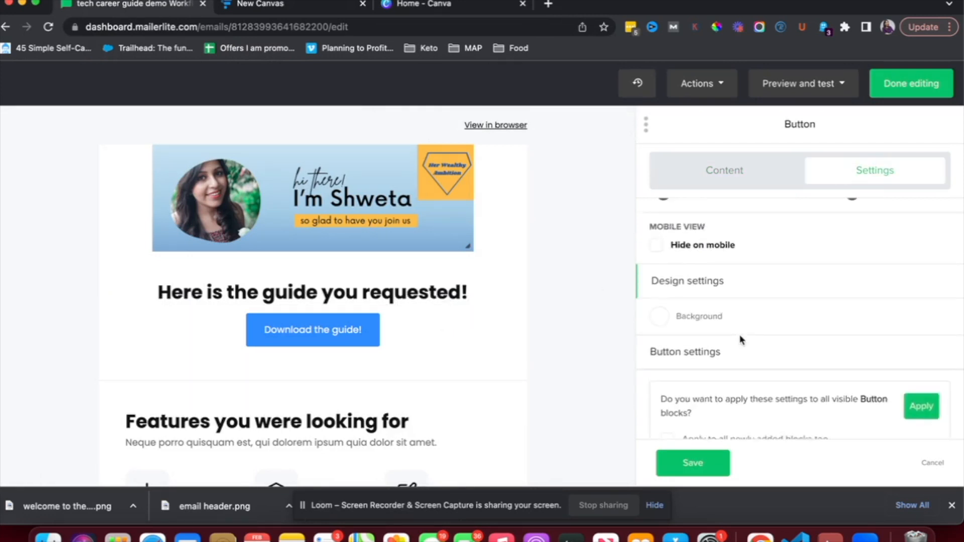
click(703, 173)
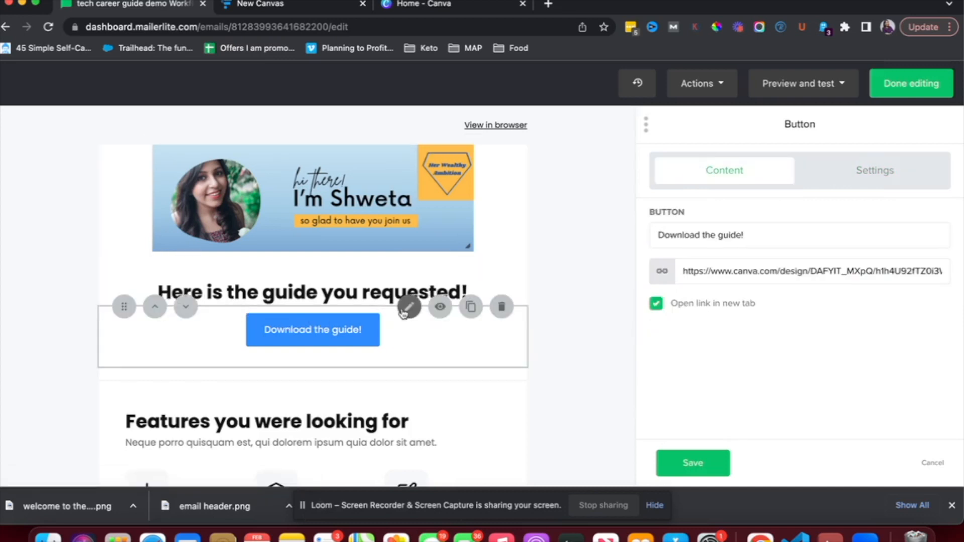
click(404, 312)
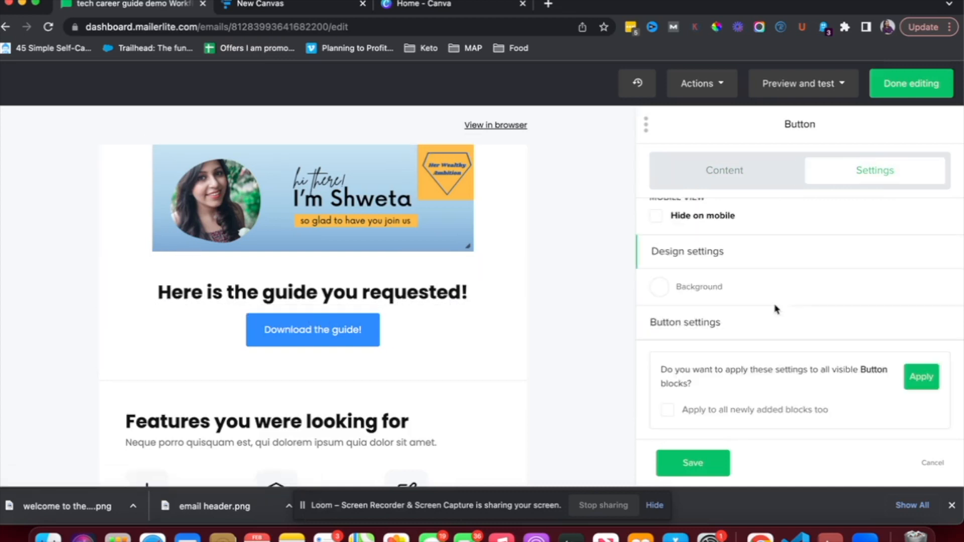
click(681, 322)
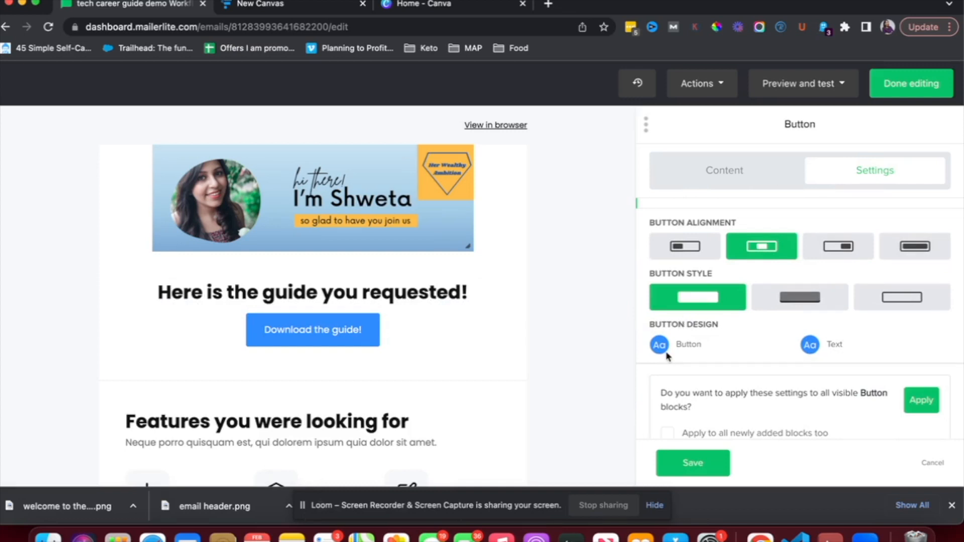
click(660, 346)
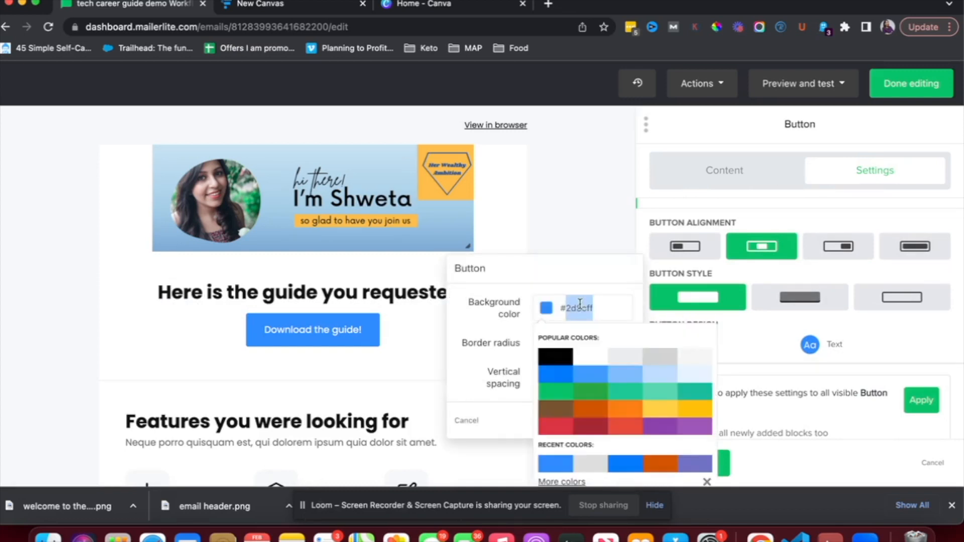
click(601, 399)
click(594, 224)
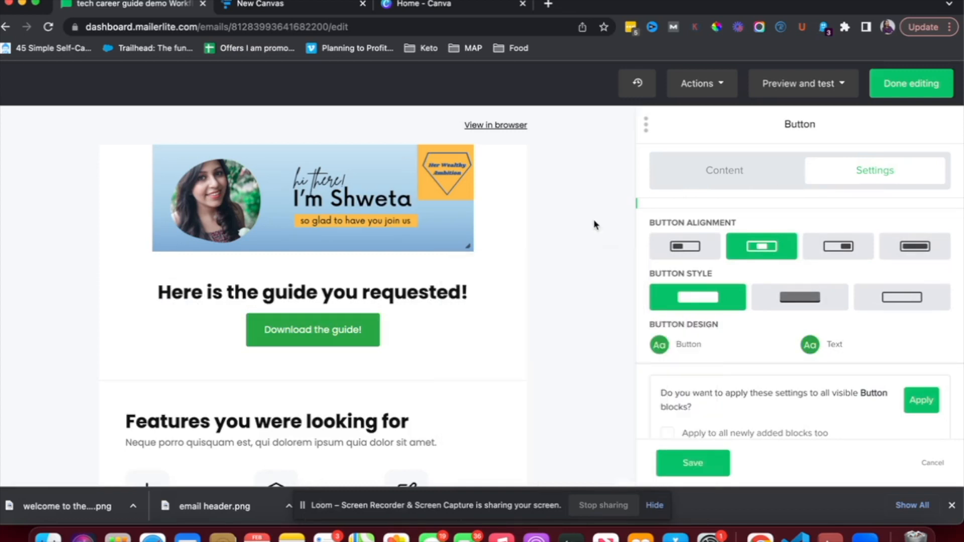
scroll(381, 327, down, 3)
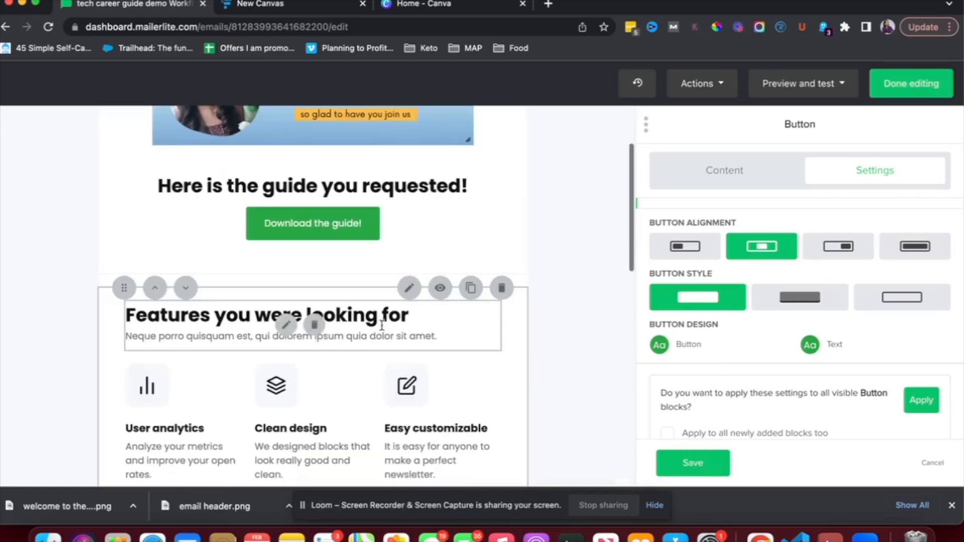
Delete the Features section plus the Ready to start? heading and Create an account button
click(501, 287)
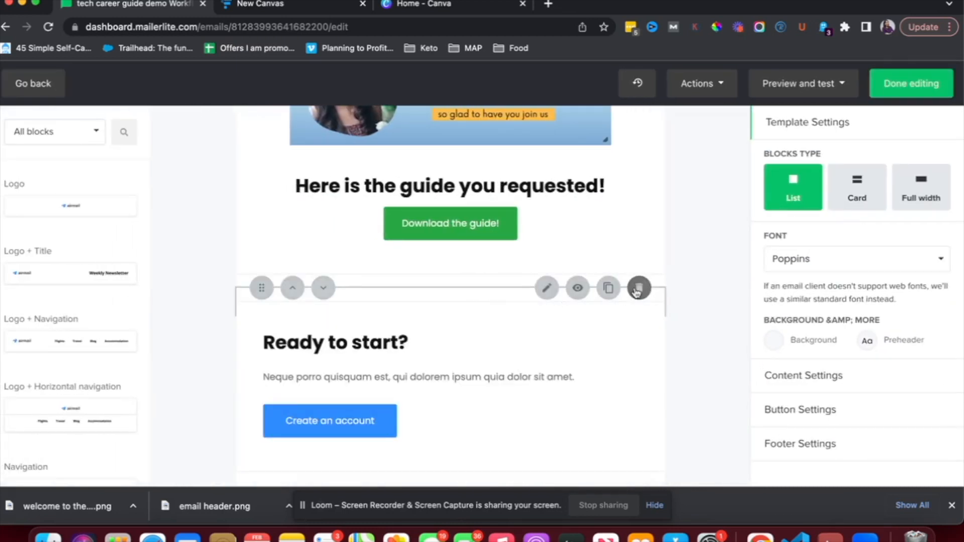
click(639, 290)
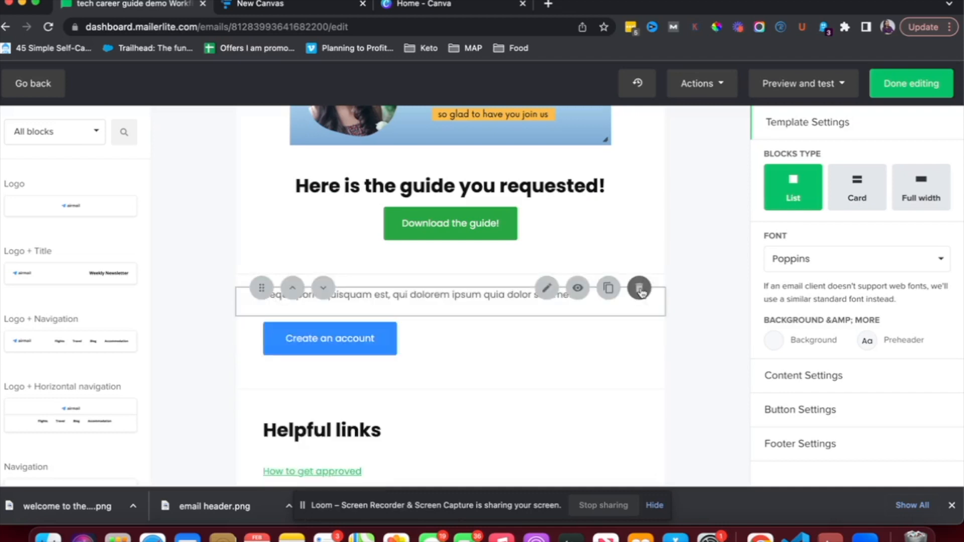
click(640, 290)
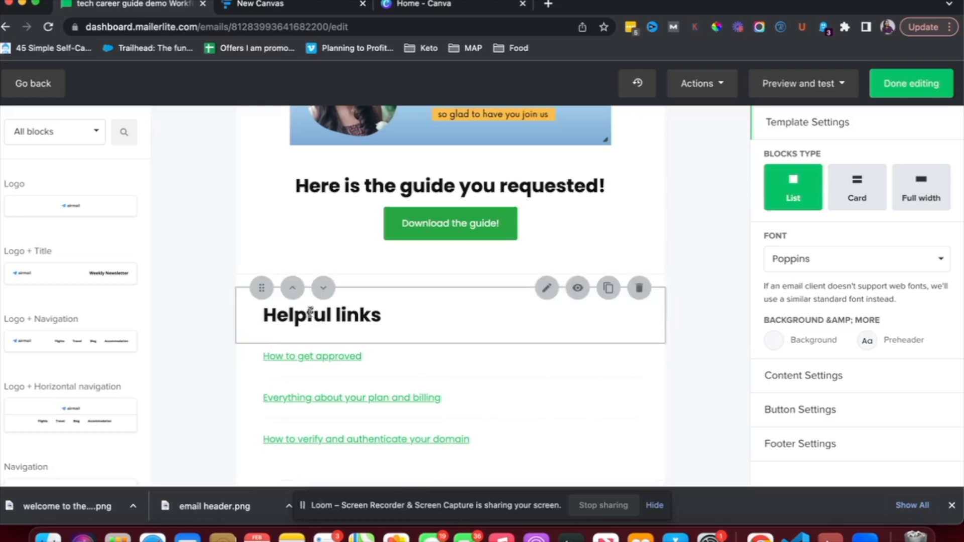
scroll(318, 392, down, 2)
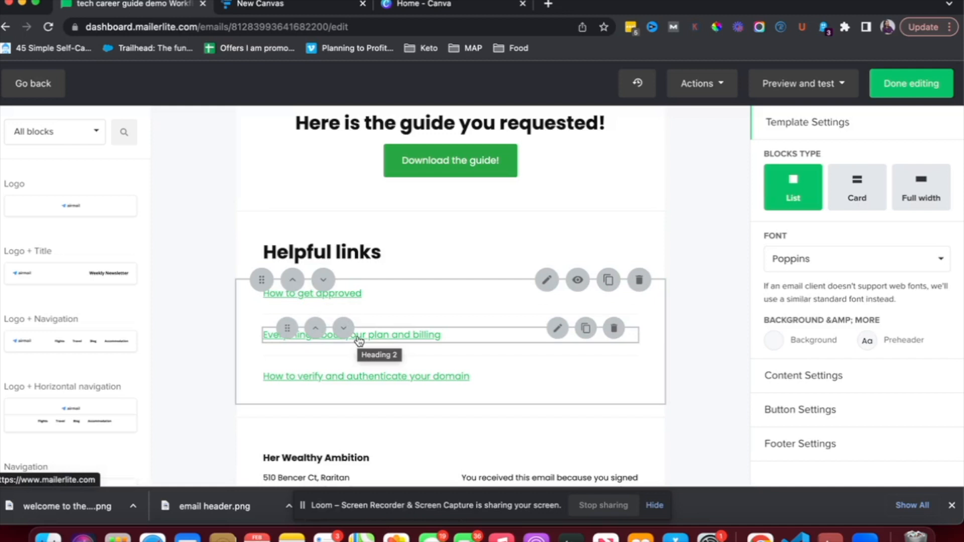
click(547, 280)
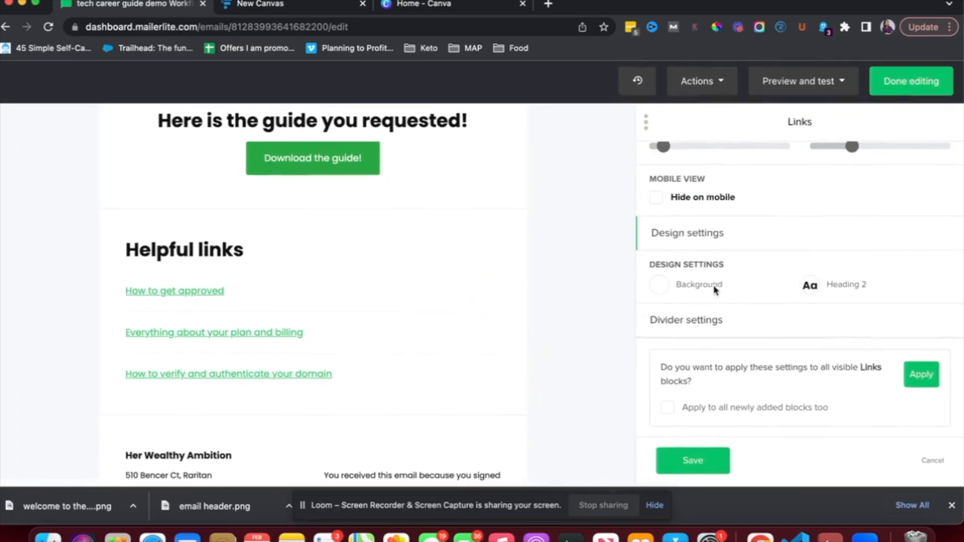
Retitle the first helpful link 'Best resources to learn tech skills' and point it to herwealthyambition.com
scroll(716, 290, up, 1)
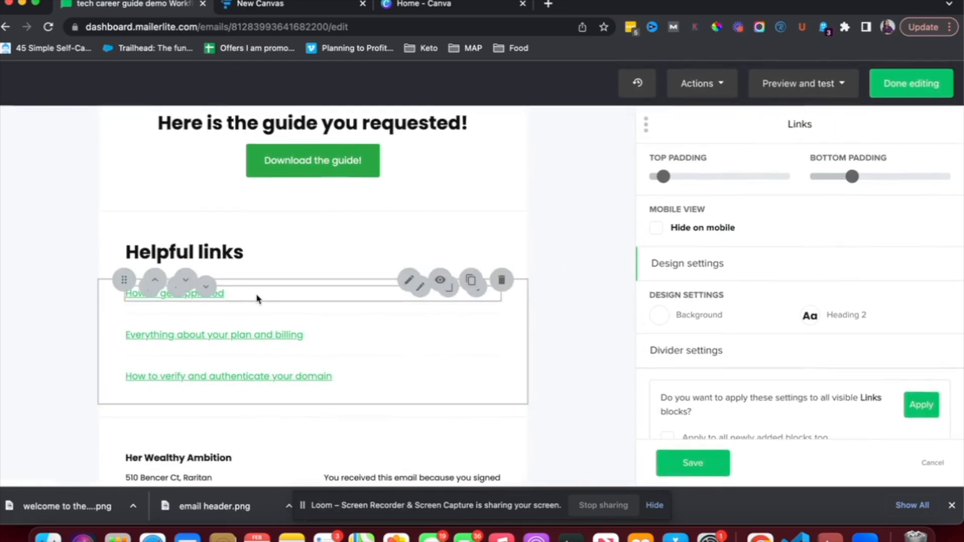
click(257, 299)
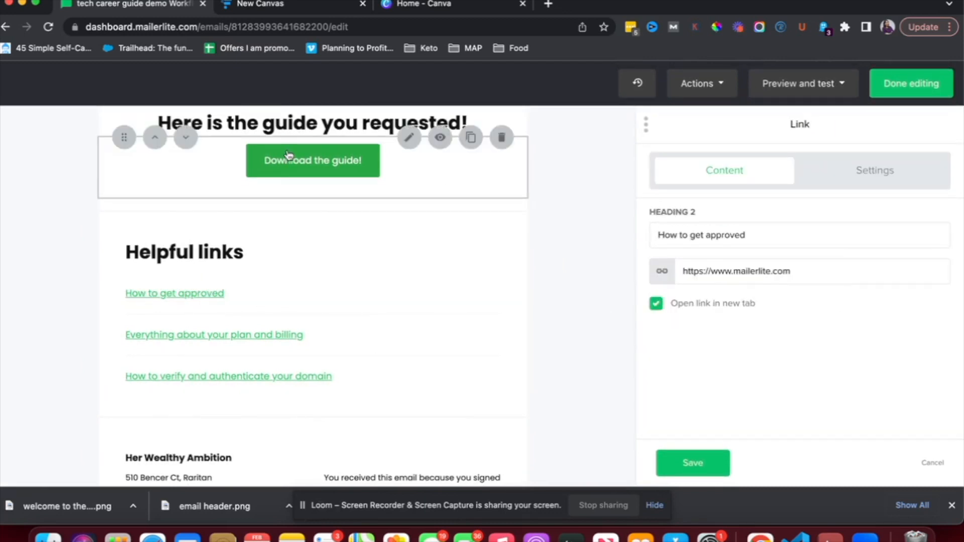
double_click(778, 234)
key(super+a)
text(Be)
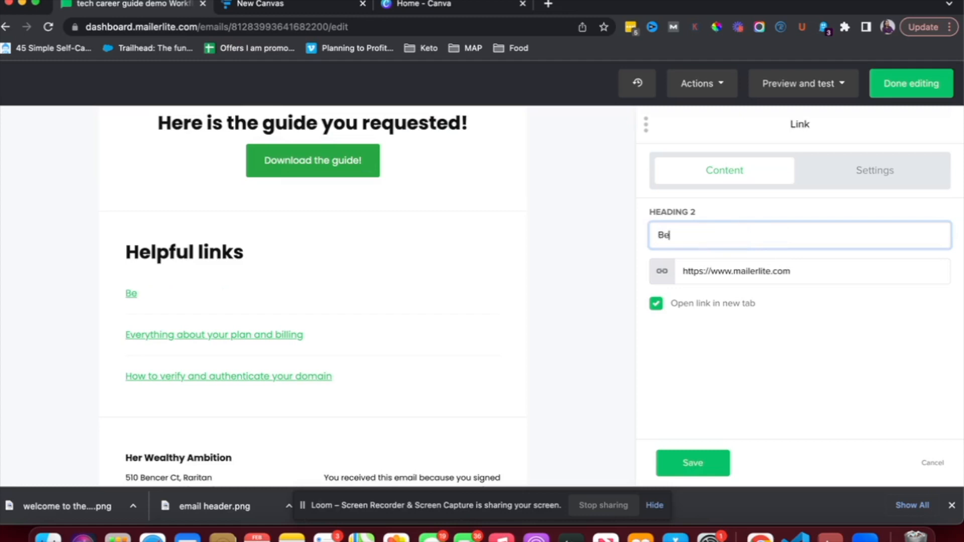
text(st resources to learn tec)
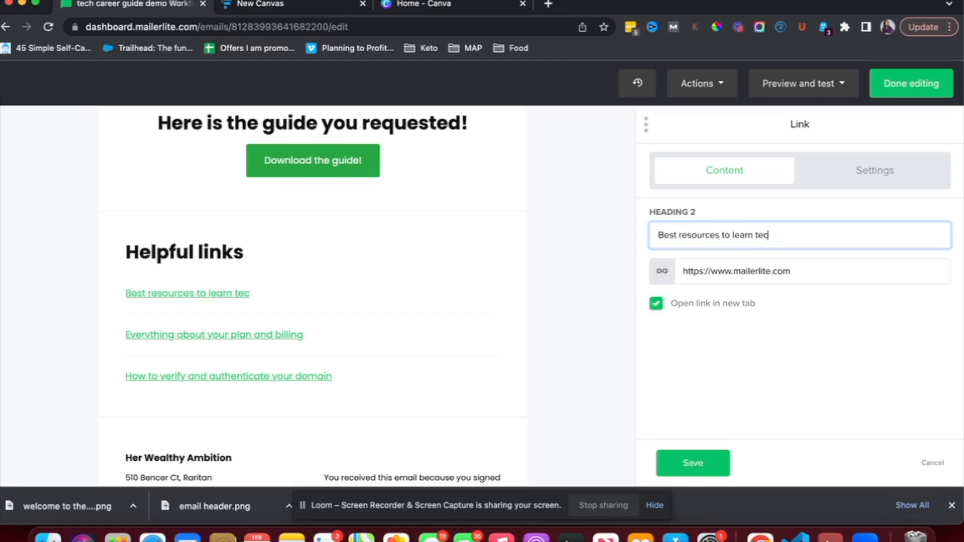
text(h skio)
click(775, 273)
key(super+a)
text(herwealthyambition.com)
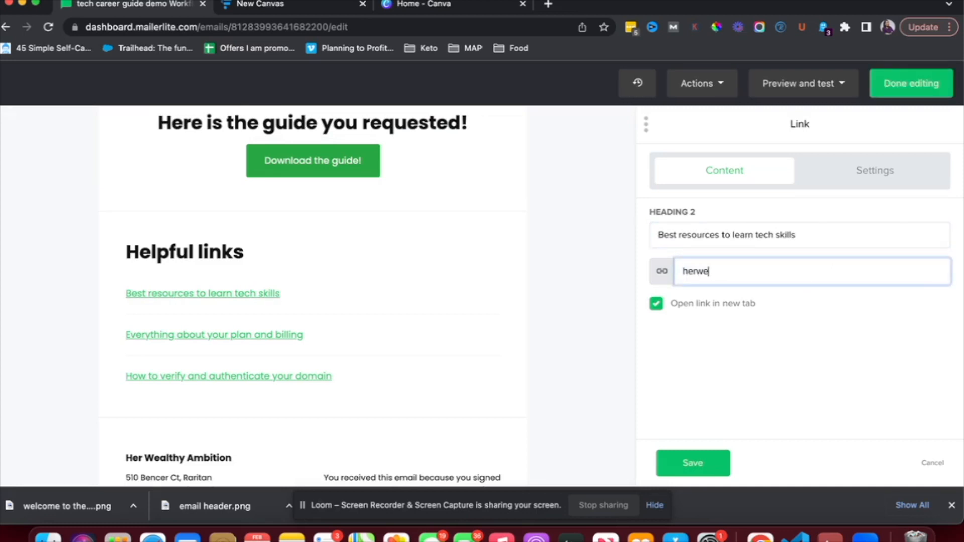
click(694, 463)
Finish editing the delivery email and return to the workflow
scroll(360, 357, down, 2)
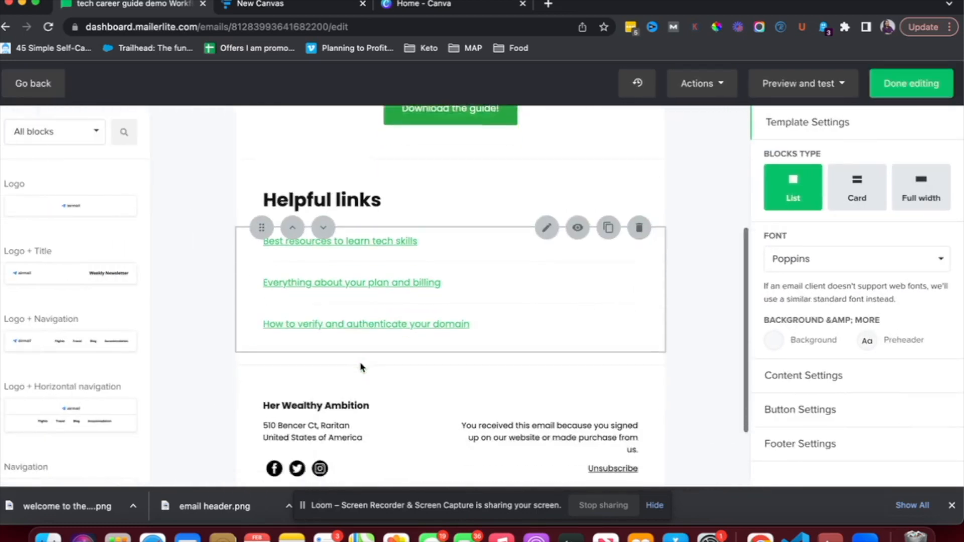
scroll(486, 314, up, 5)
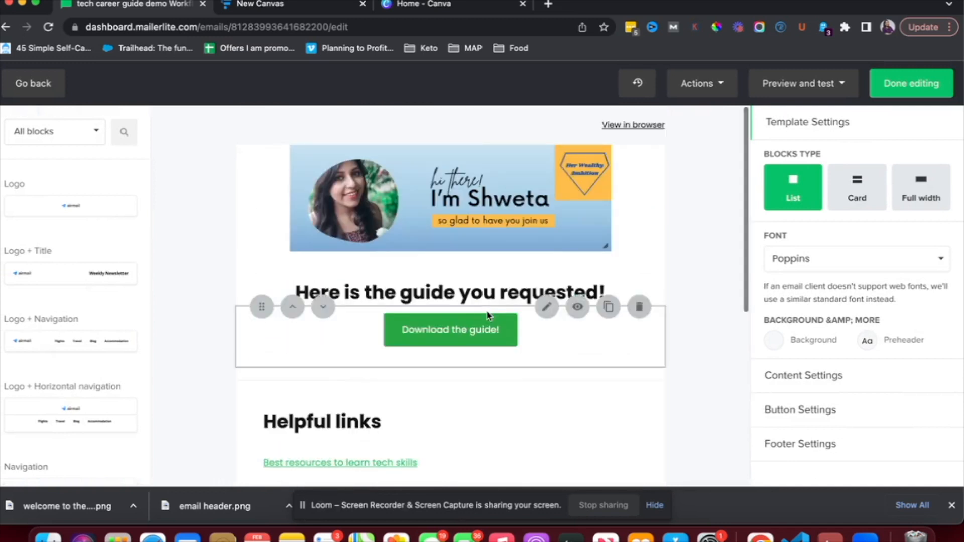
click(904, 88)
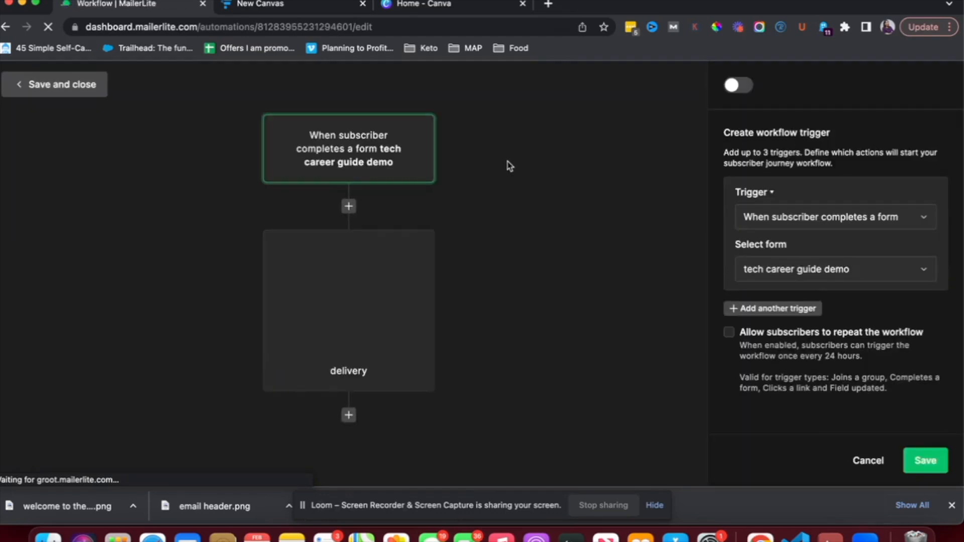
Glance at the Funnelytics funnel, then save the form-completion trigger
click(297, 6)
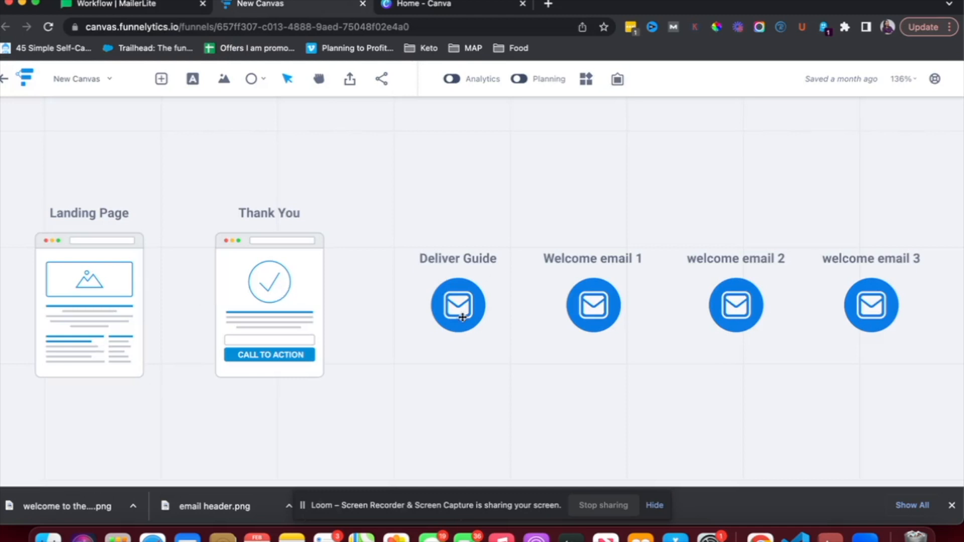
click(145, 10)
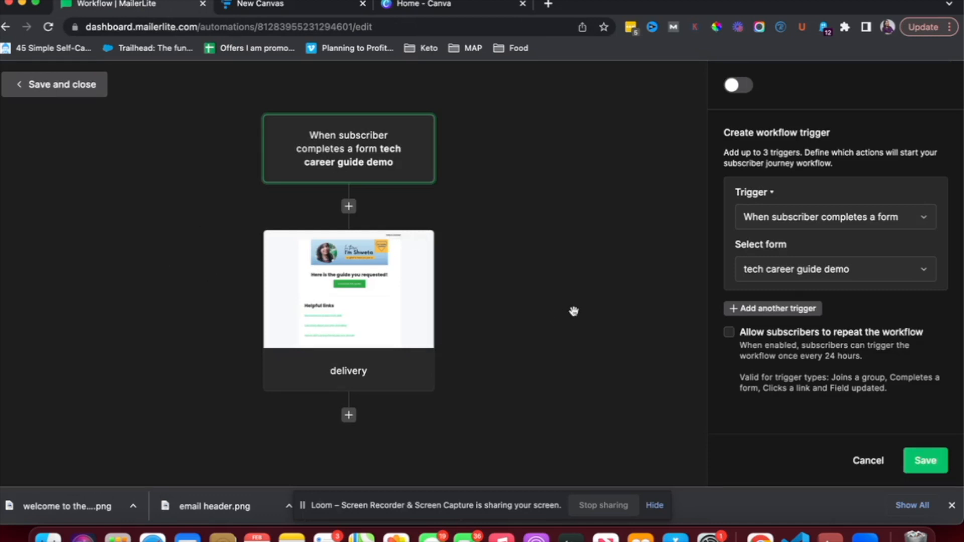
click(914, 459)
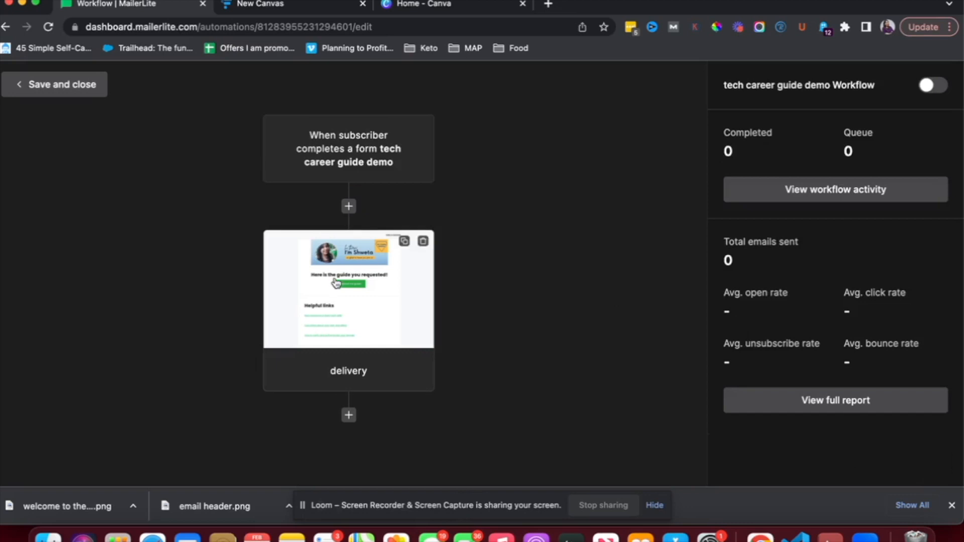
Add a 2-day delay step after the delivery email
click(349, 415)
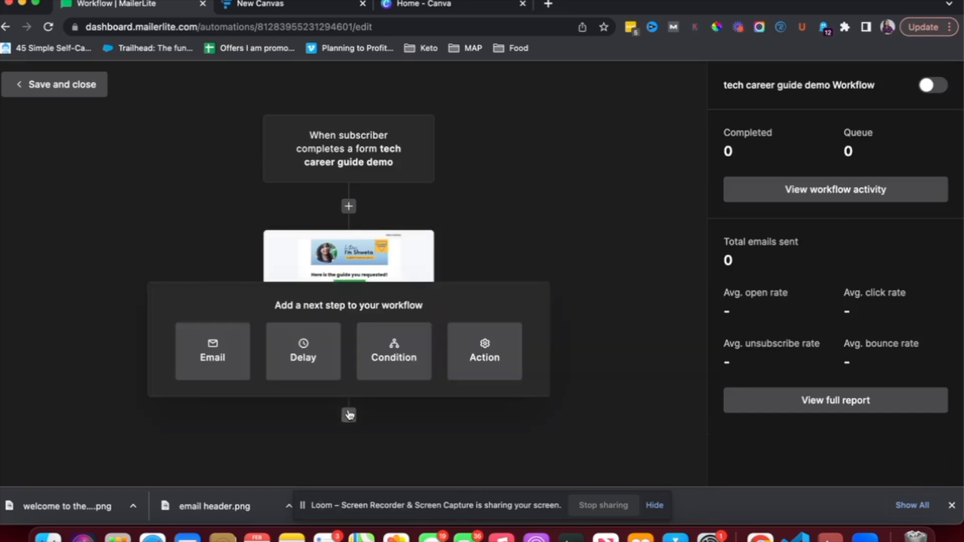
click(305, 355)
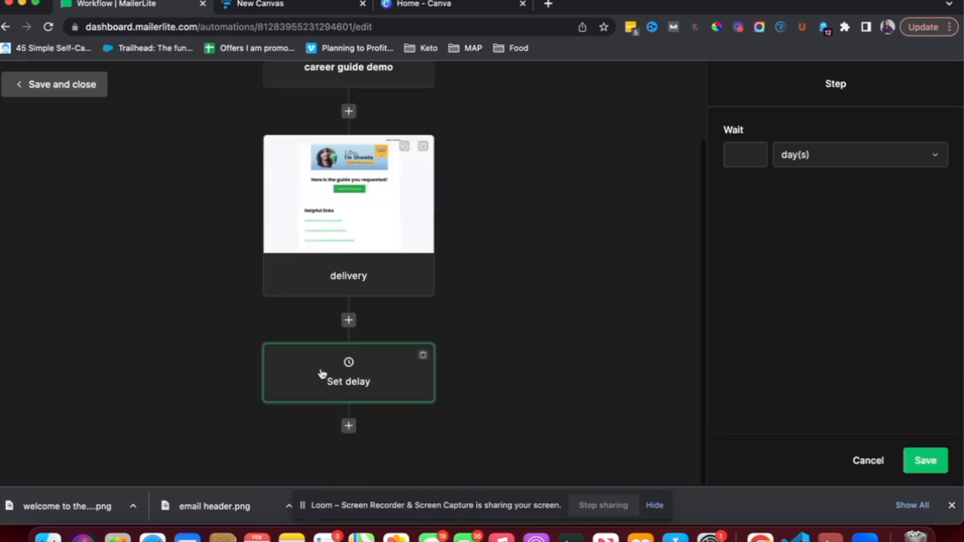
click(753, 156)
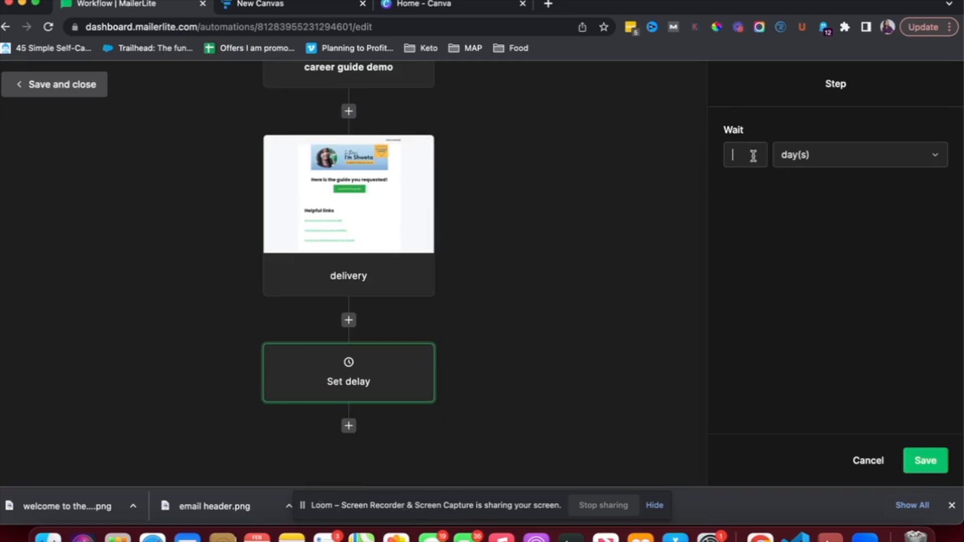
text(2)
Add an email step with subject 'Why Her Wealthy Ambition?' and the author's first name prefixed to the sender
click(349, 426)
click(212, 369)
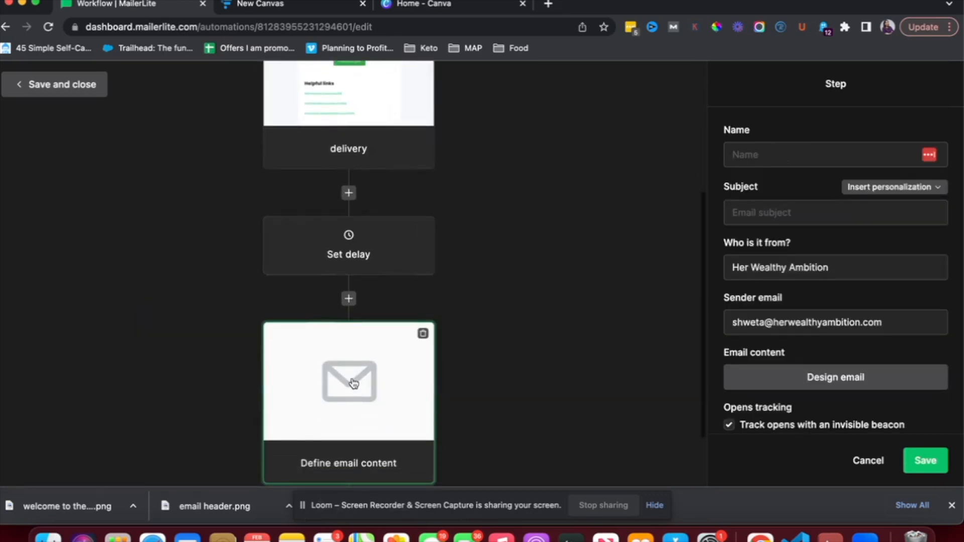
click(760, 212)
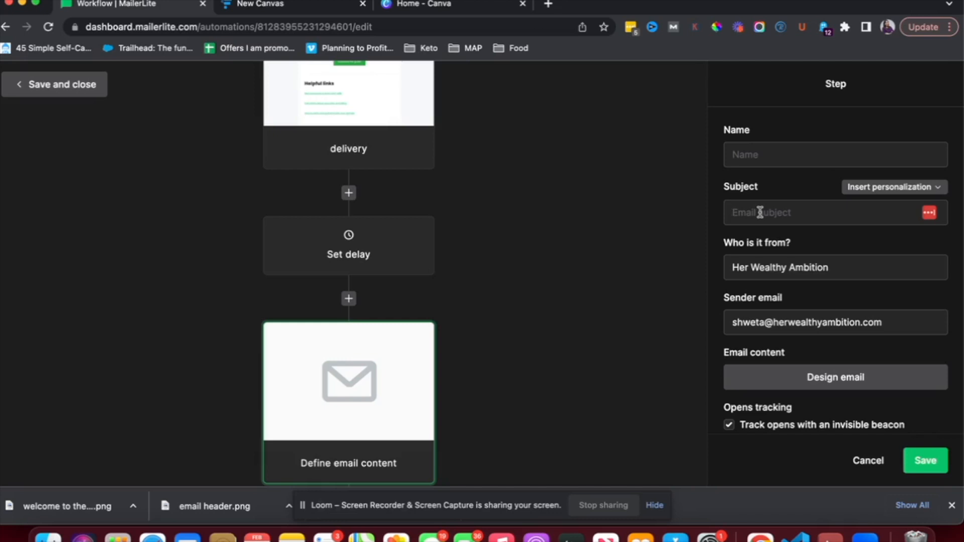
click(760, 212)
text(W)
text(hy Her Wealthy Amibition?)
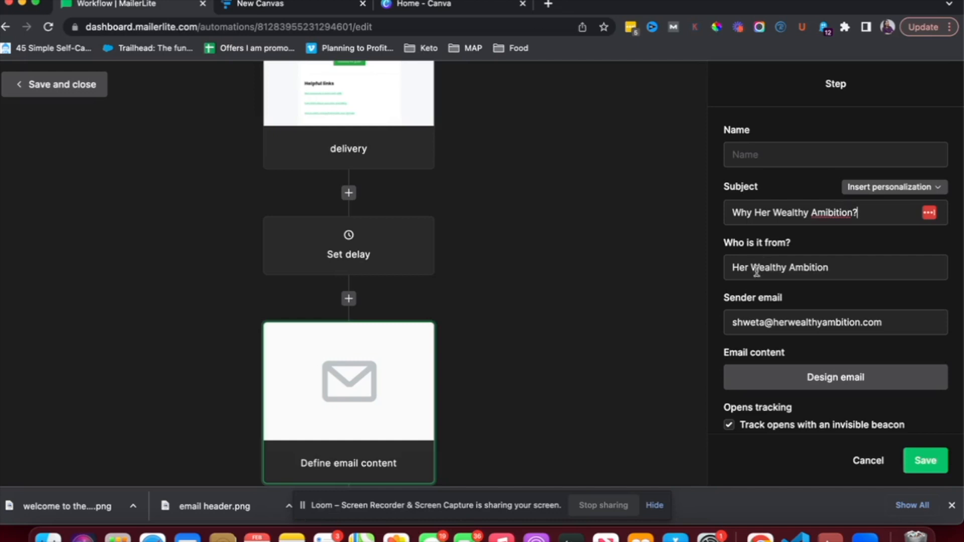
click(733, 268)
text(Shweta |)
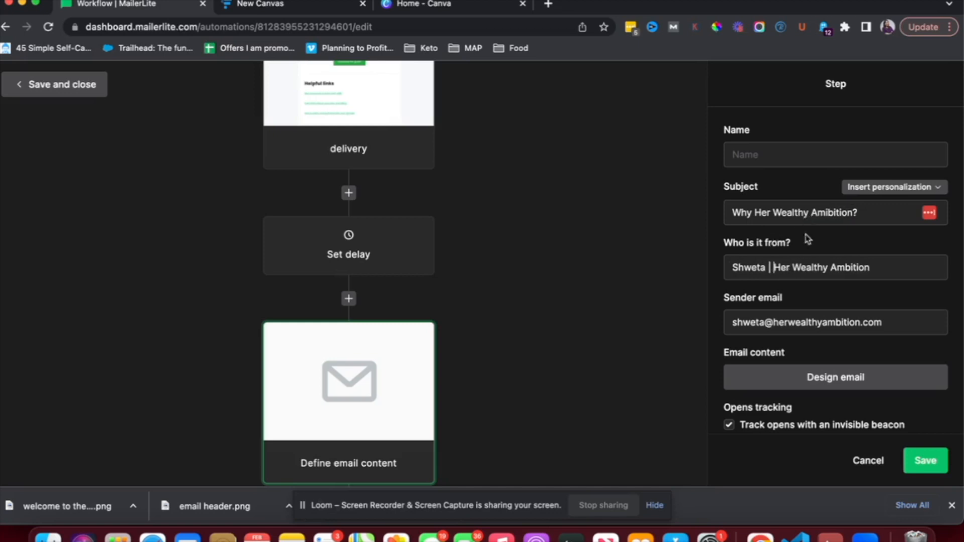
scroll(789, 346, down, 1)
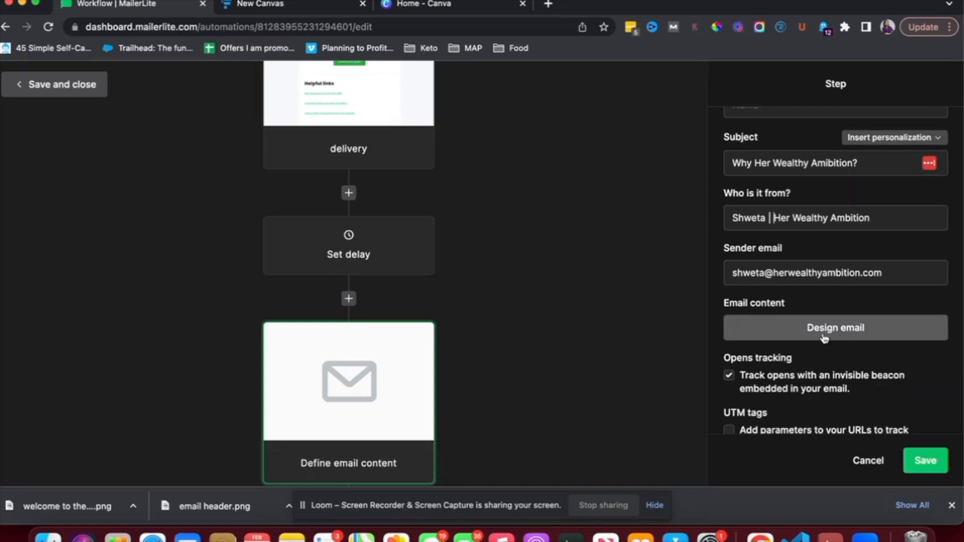
click(917, 463)
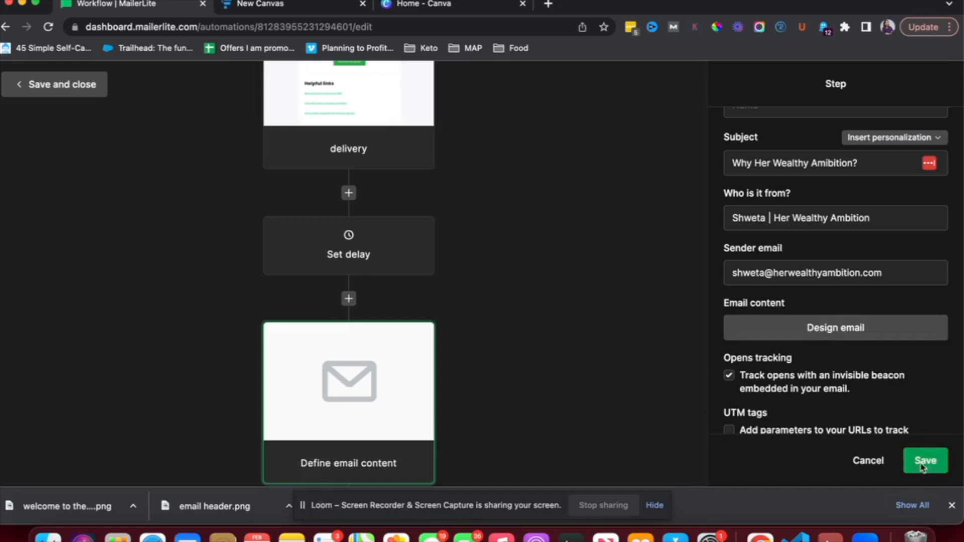
scroll(572, 274, down, 2)
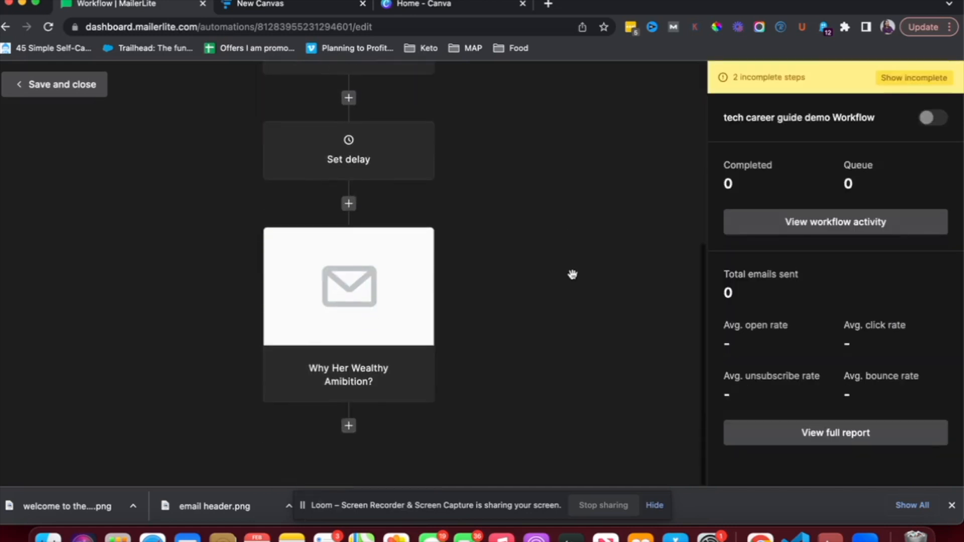
Add a 2-day delay after the Why Her Wealthy Ambition? email
click(349, 425)
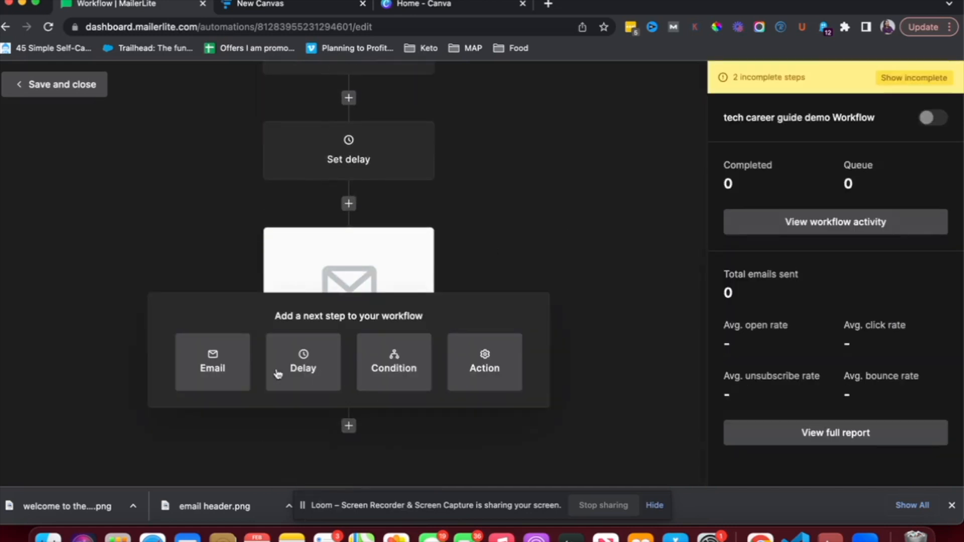
click(298, 369)
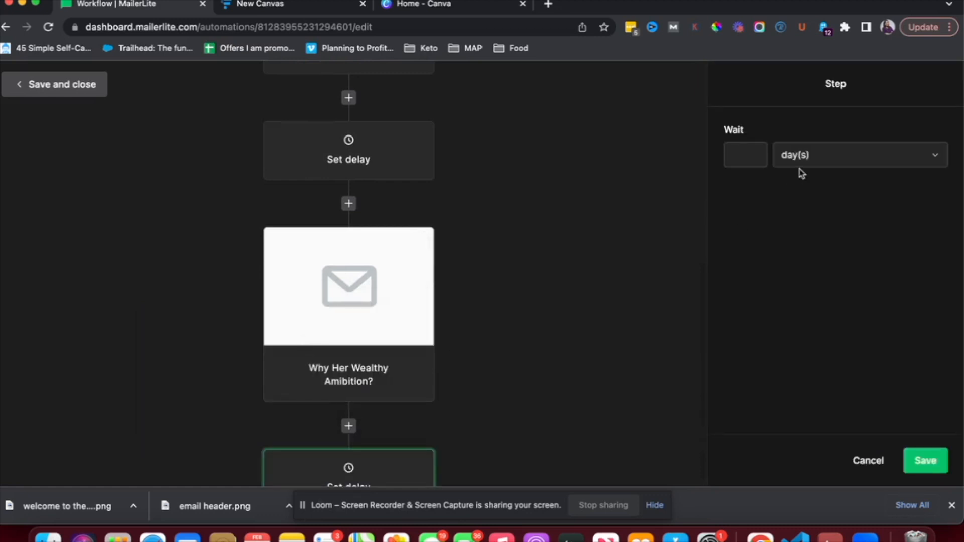
text(2)
scroll(558, 214, down, 2)
Add an email step with subject 'Quick chat? It's free!'
click(349, 427)
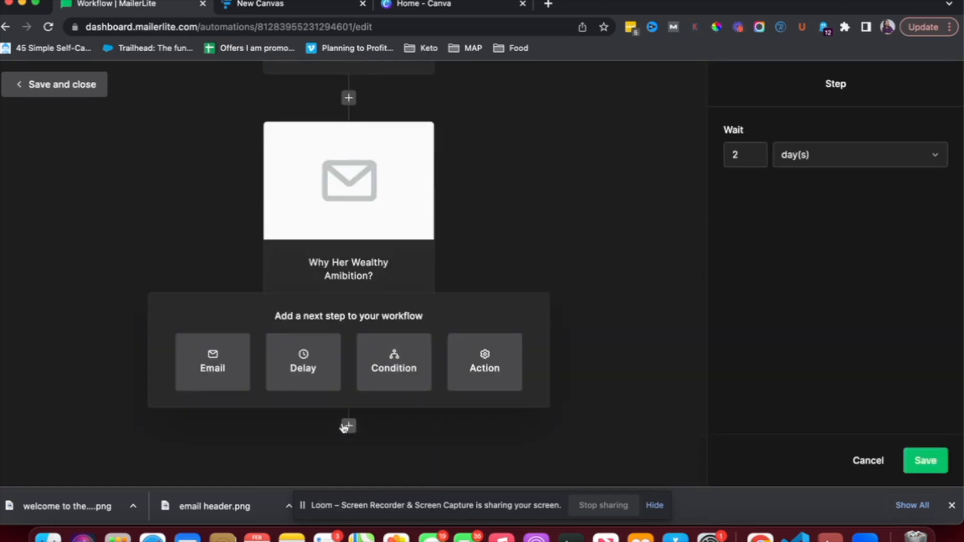
click(215, 368)
click(744, 214)
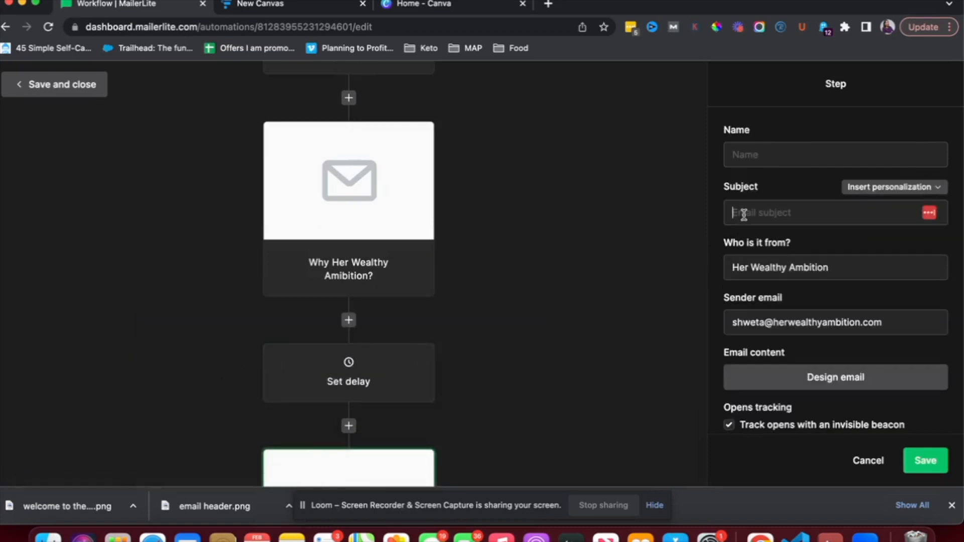
text(Quick chat? It's free!)
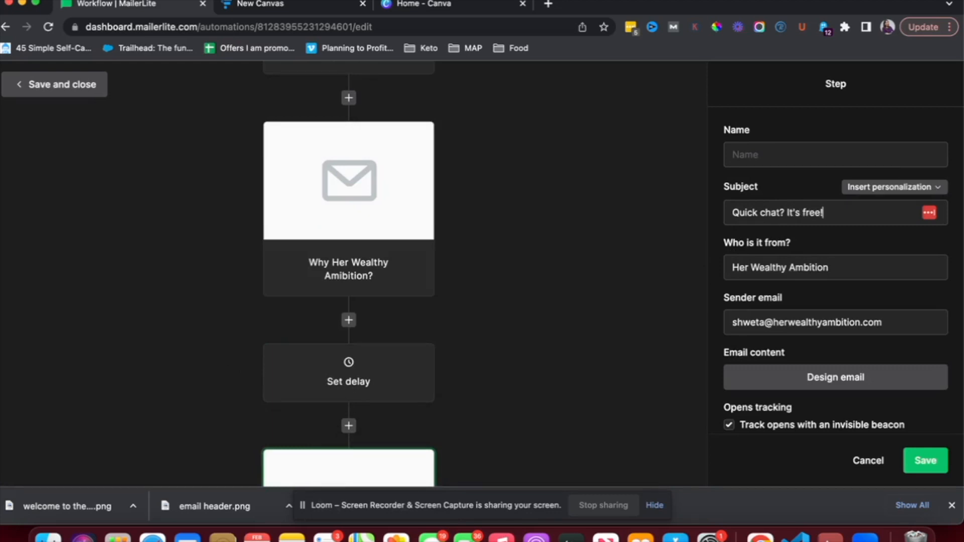
scroll(756, 309, down, 3)
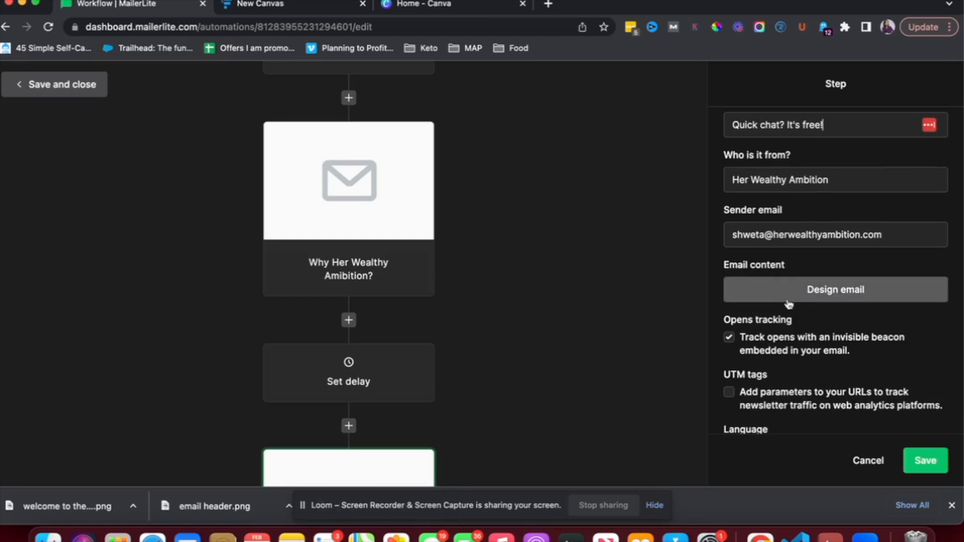
click(925, 465)
scroll(577, 328, down, 5)
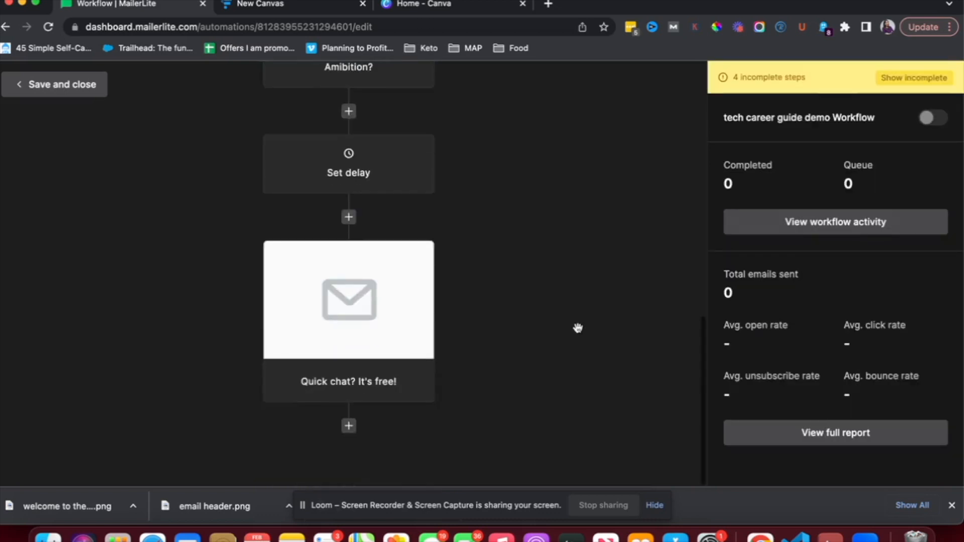
Add a 3-day wait step after the Quick chat email
click(348, 425)
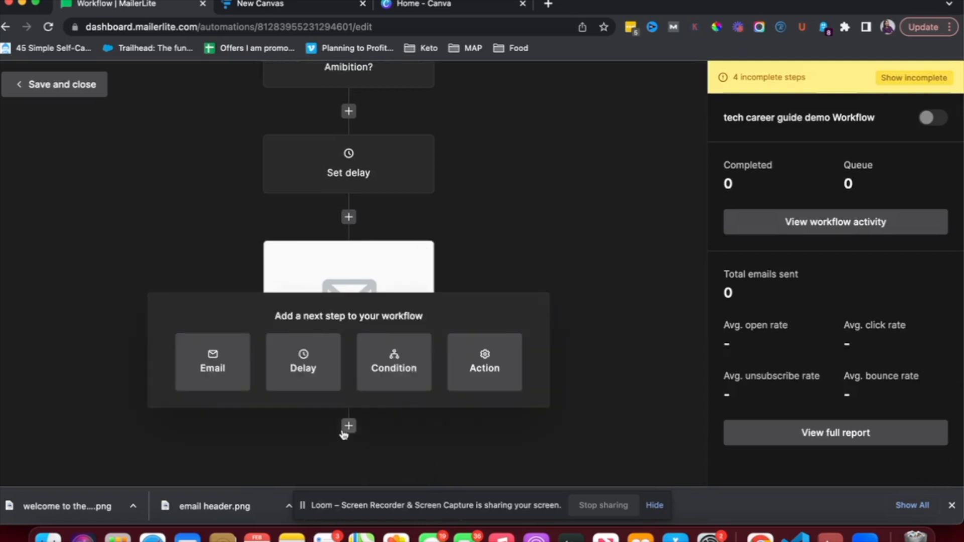
click(301, 375)
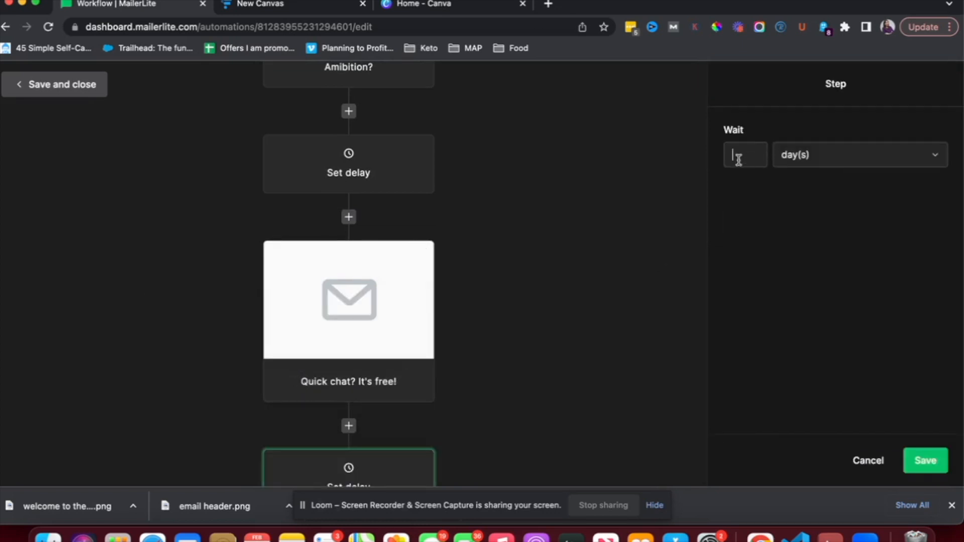
click(919, 463)
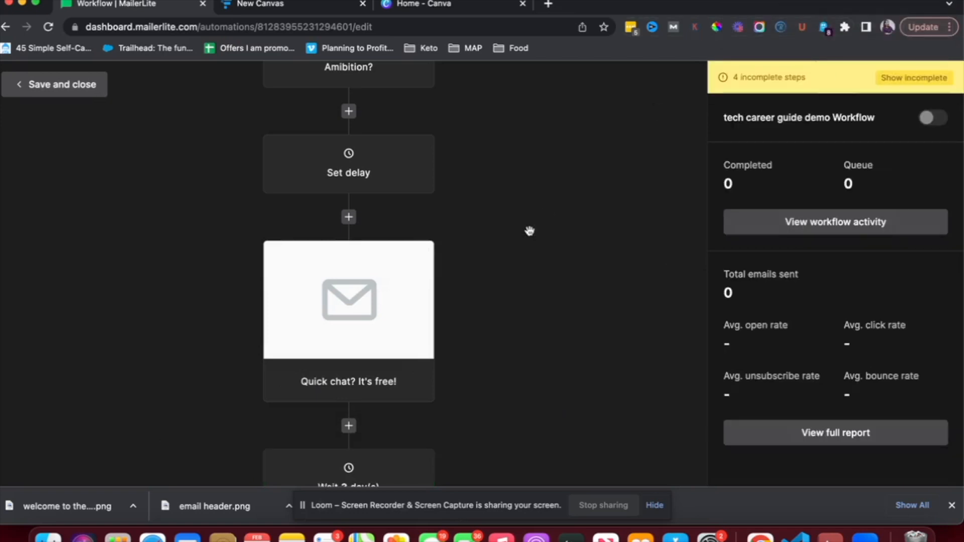
scroll(529, 228, down, 2)
scroll(372, 323, up, 8)
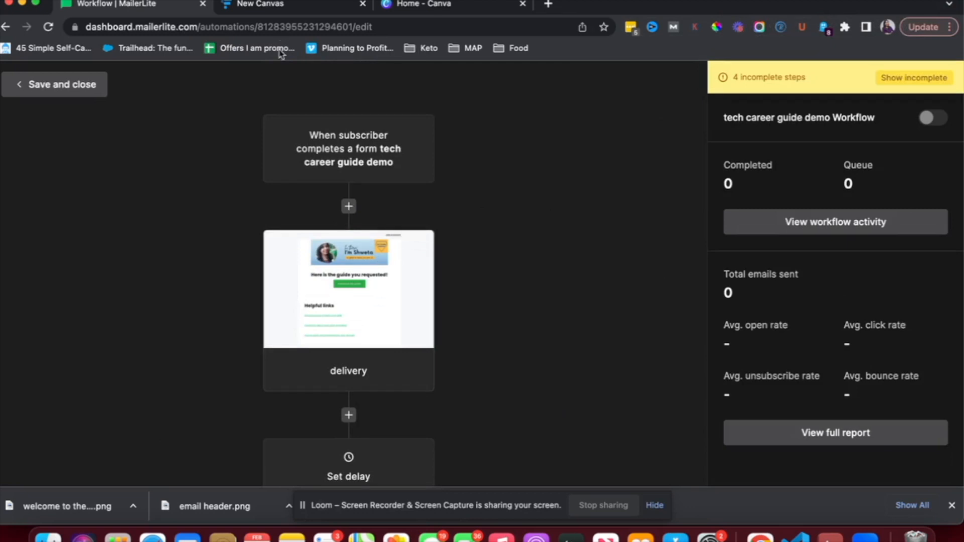
click(284, 5)
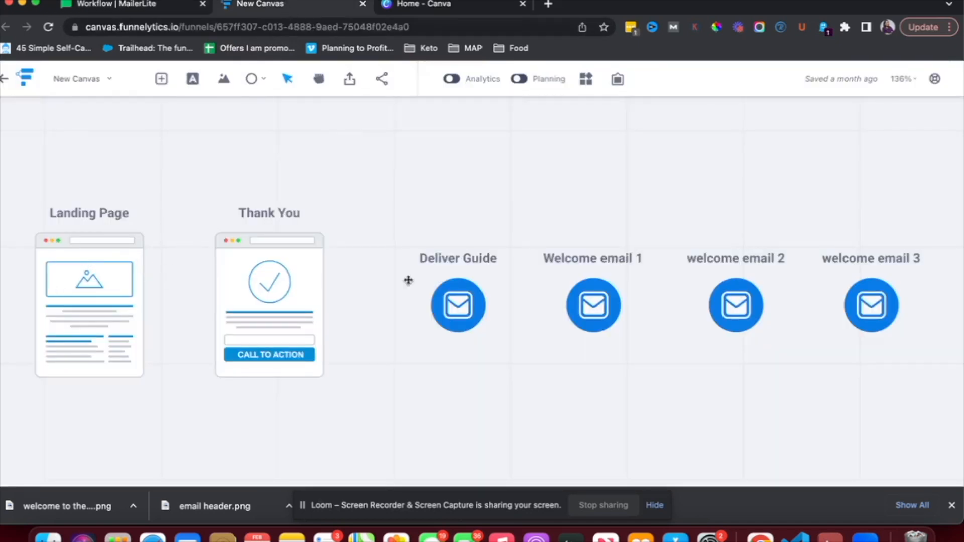
click(179, 9)
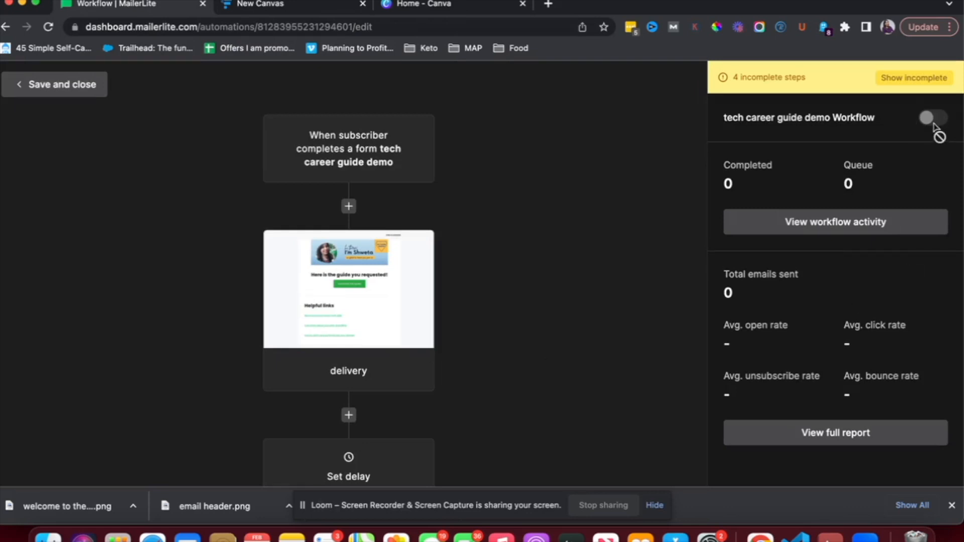
scroll(379, 243, down, 6)
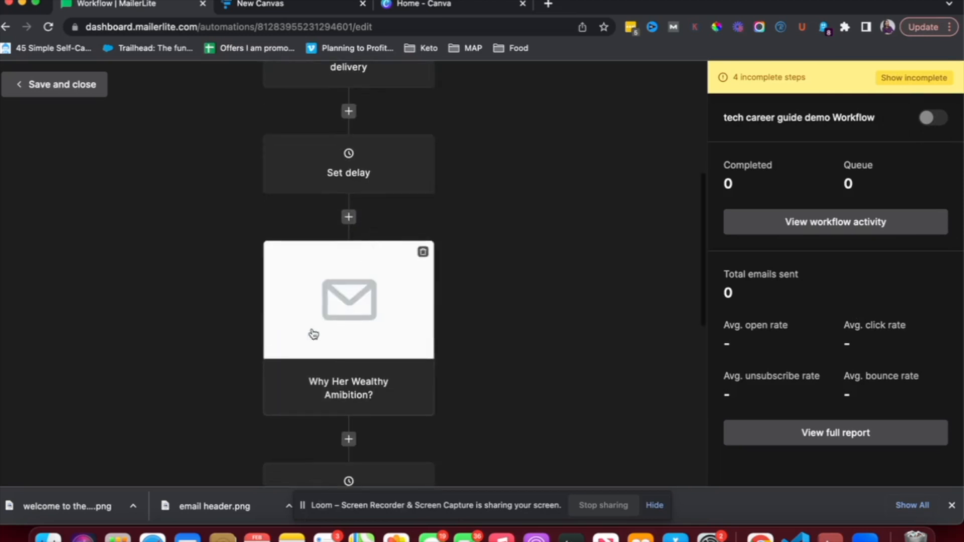
scroll(313, 334, down, 6)
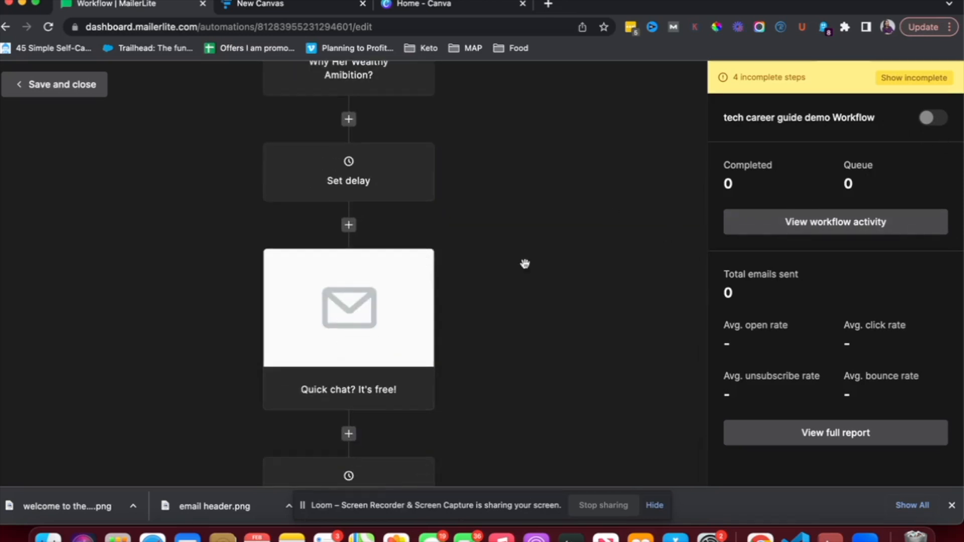
scroll(370, 307, down, 2)
scroll(352, 309, up, 5)
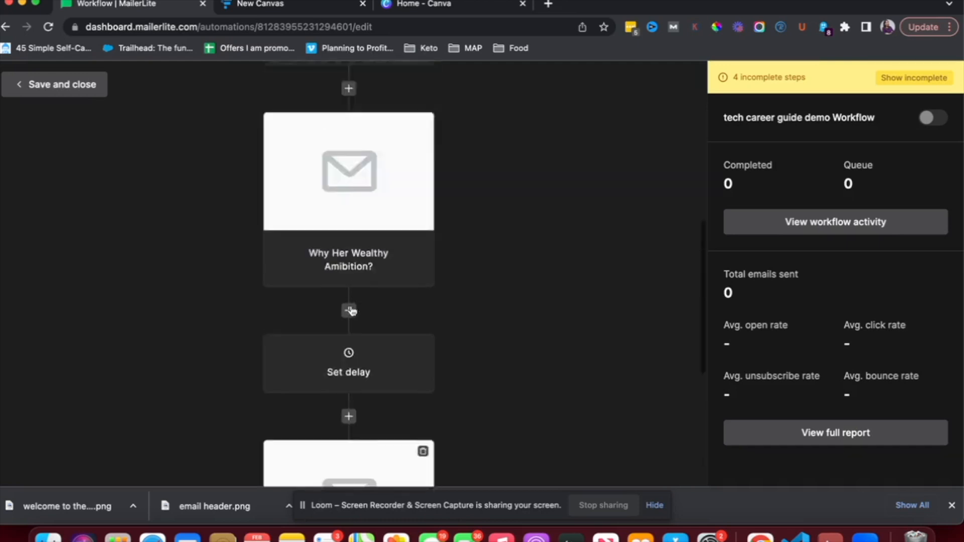
scroll(351, 309, up, 7)
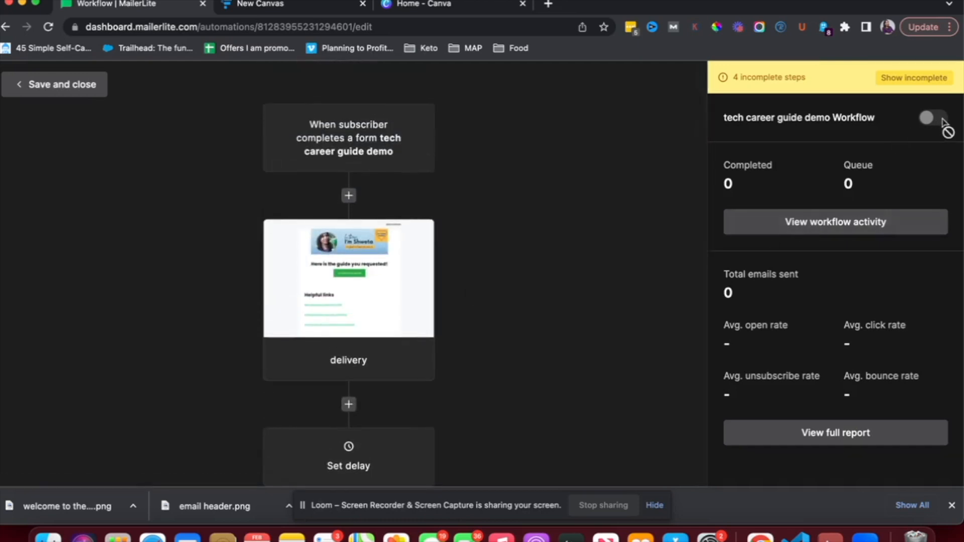
scroll(685, 194, up, 1)
Save and close the workflow, then review the Automations list and briefly check Funnelytics
click(44, 88)
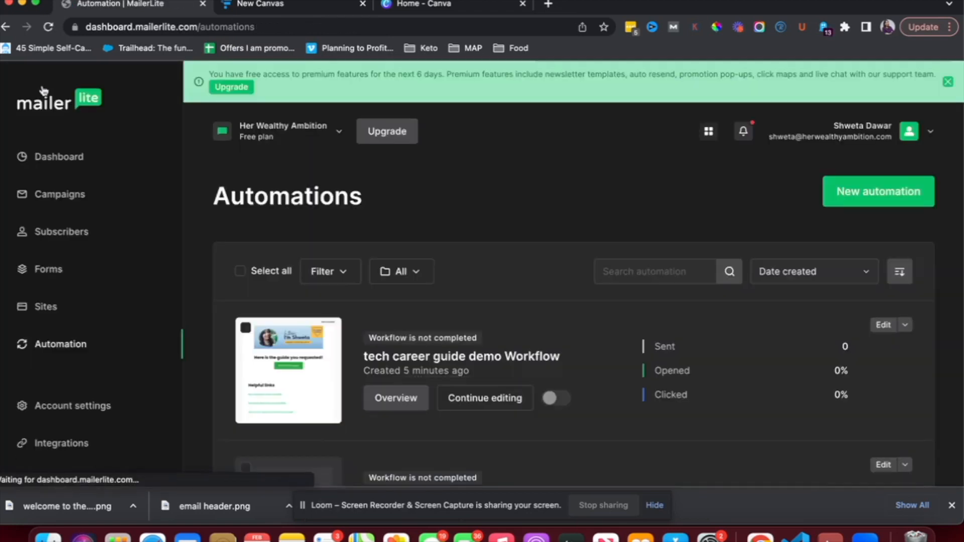
scroll(295, 342, down, 3)
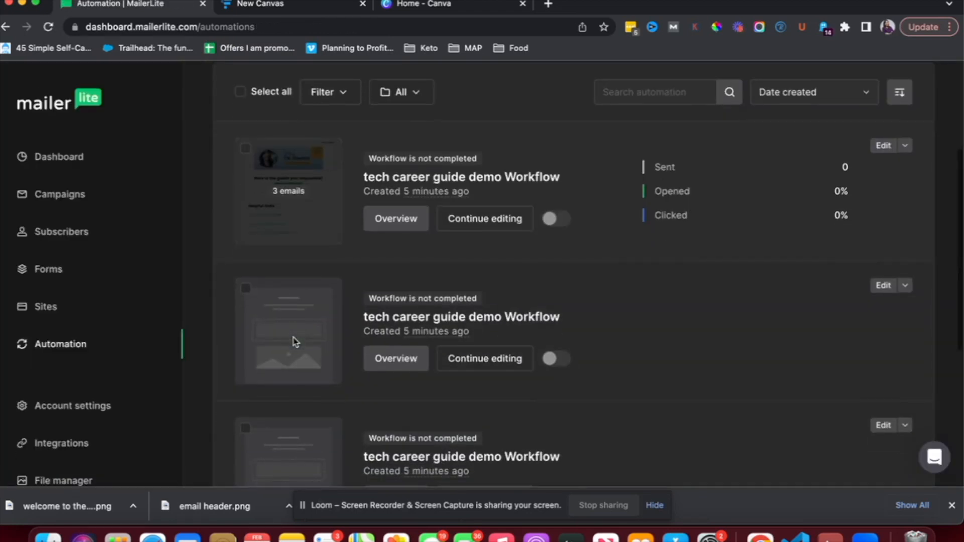
scroll(295, 341, down, 1)
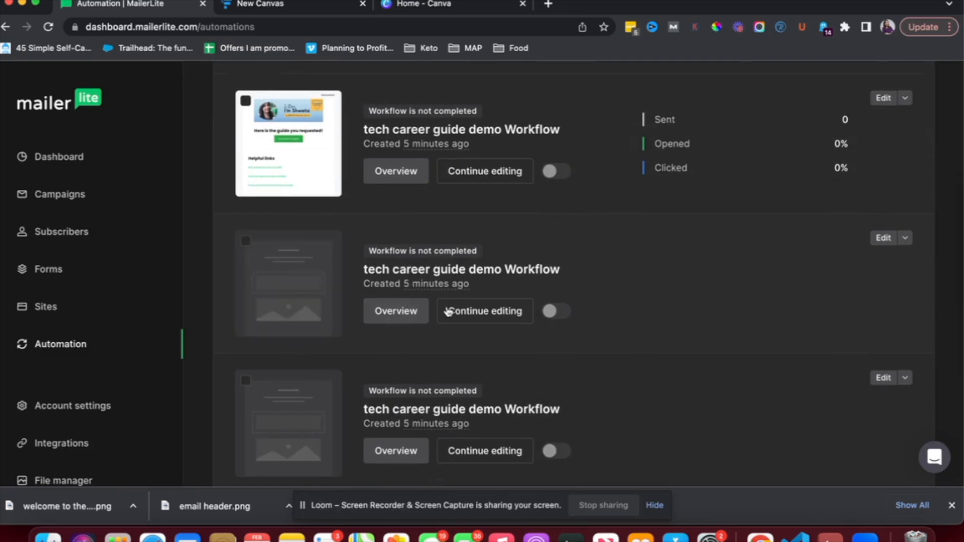
scroll(449, 312, down, 2)
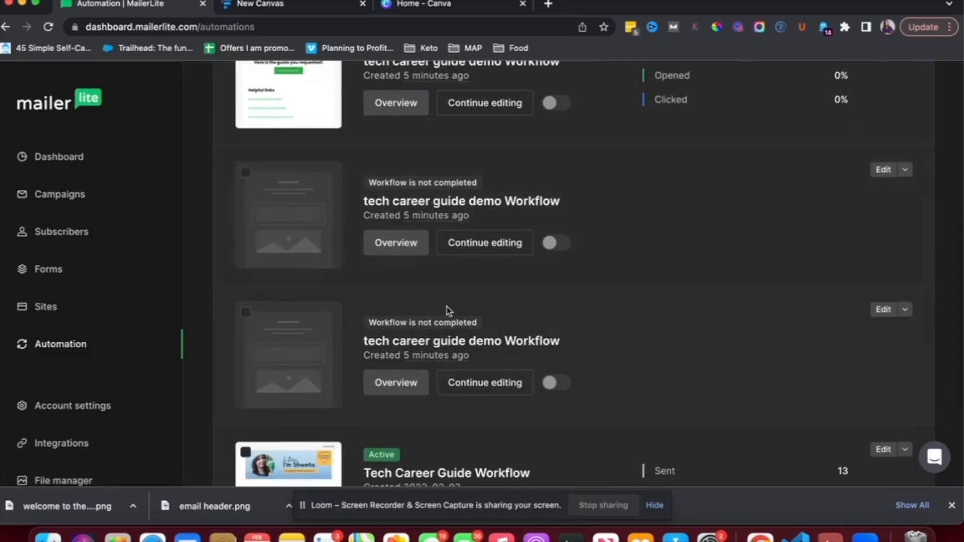
scroll(448, 311, up, 4)
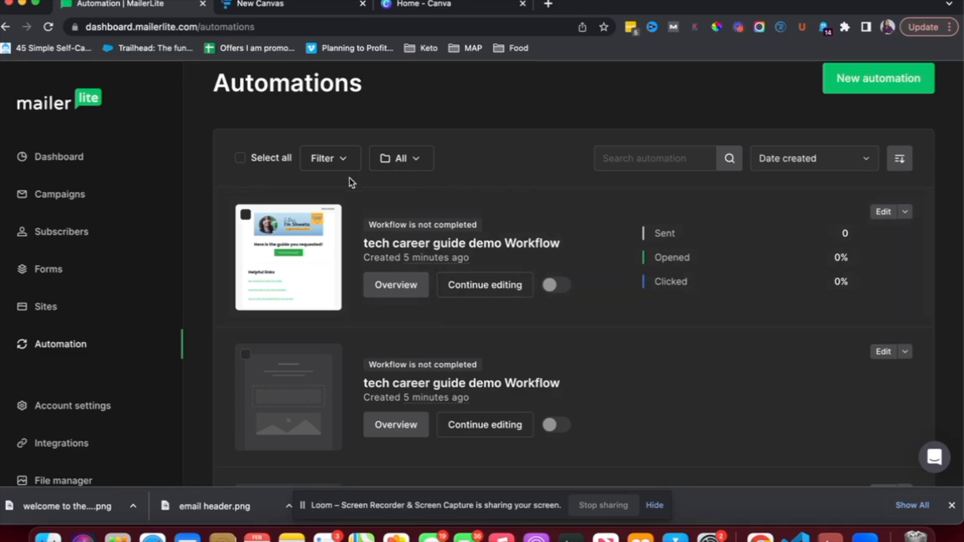
click(285, 10)
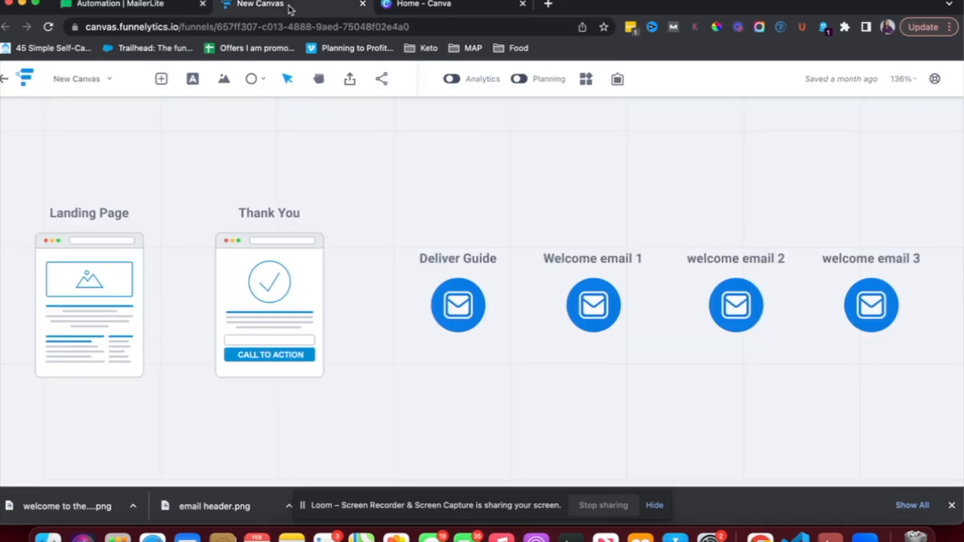
click(155, 9)
scroll(344, 285, up, 1)
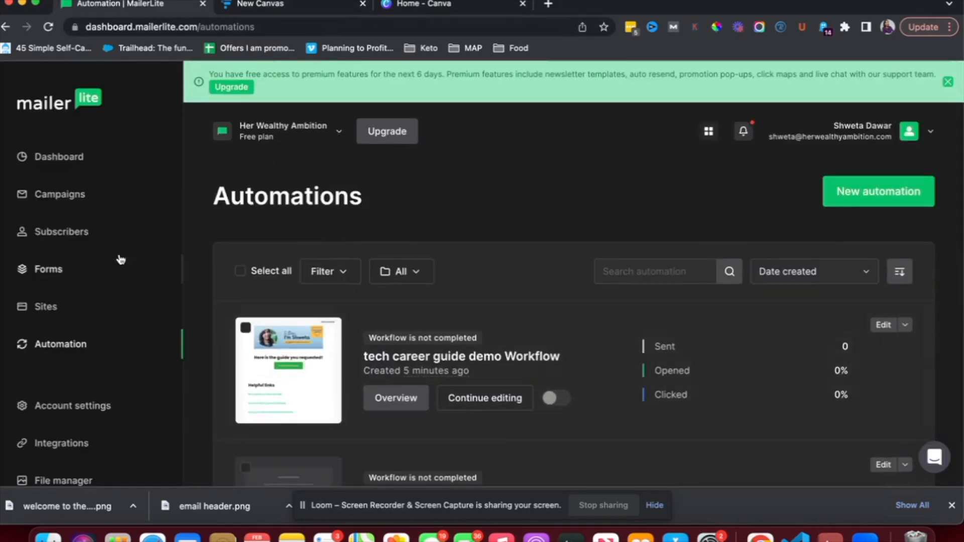
Open the tech career guide demo landing page overview and copy its public URL
click(48, 307)
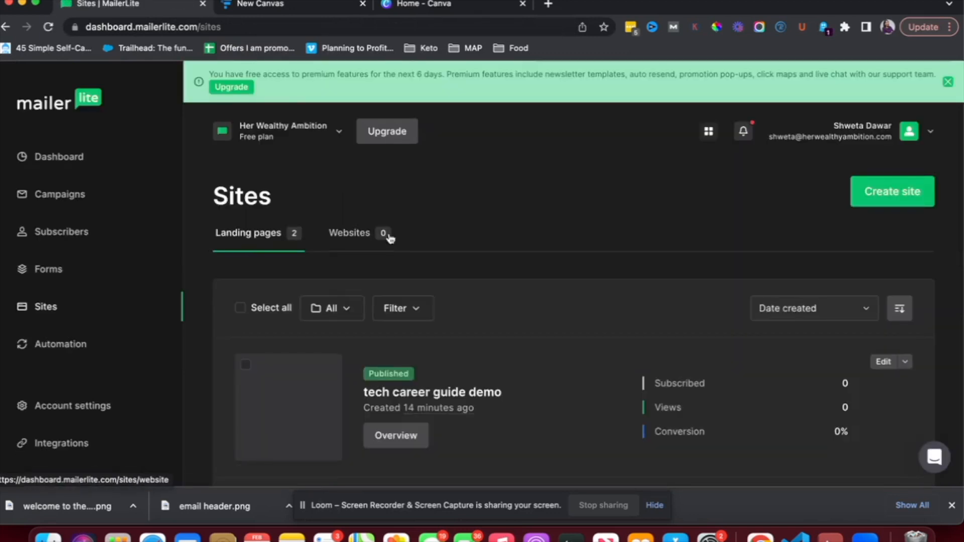
scroll(382, 239, down, 3)
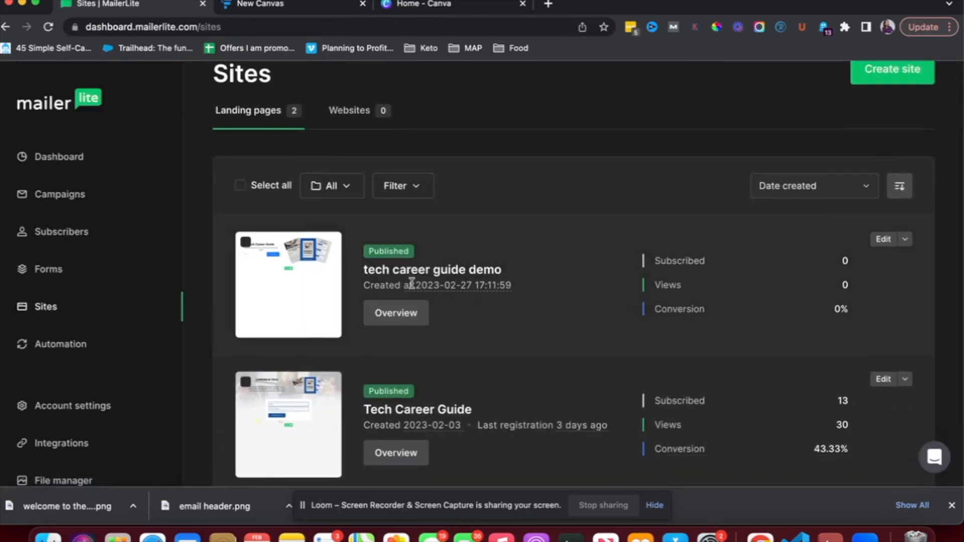
click(396, 320)
scroll(396, 320, down, 3)
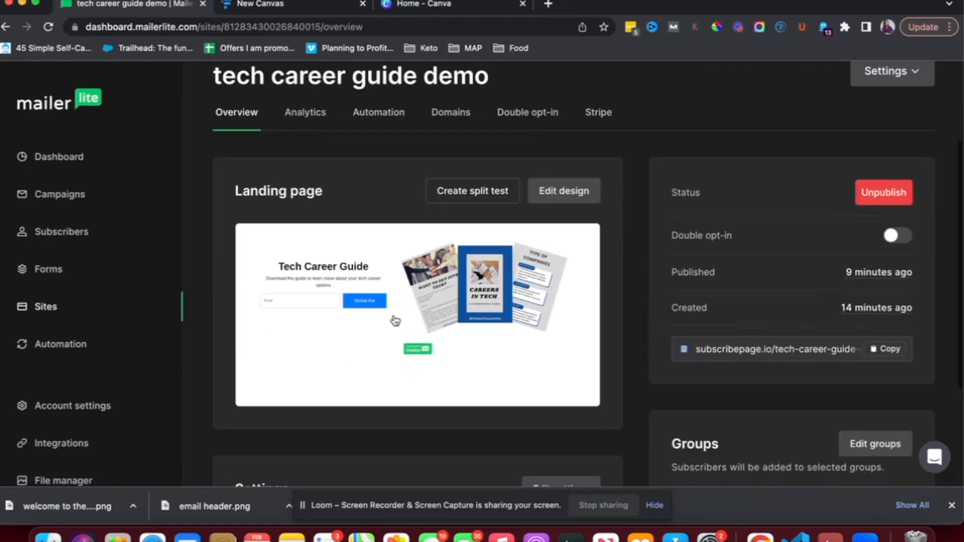
click(883, 354)
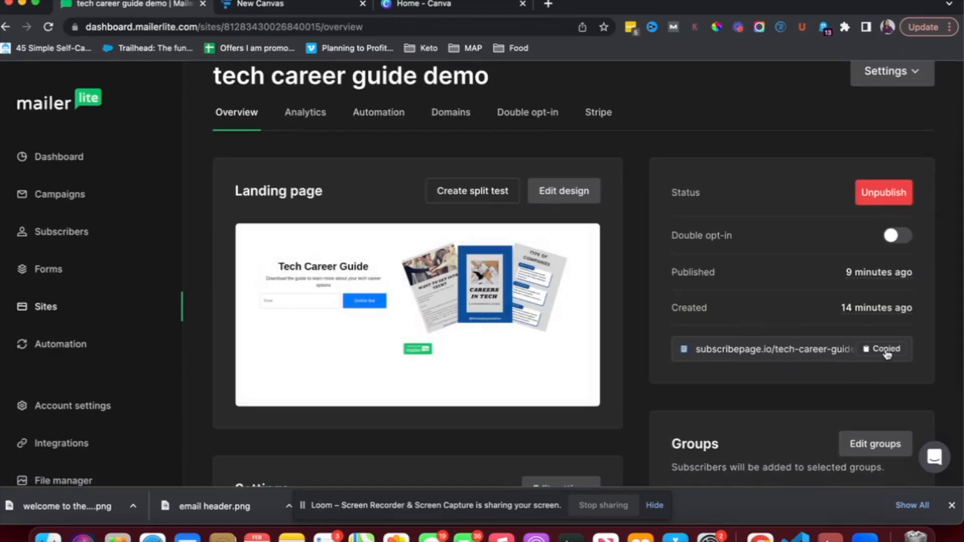
Load the copied landing page address in a new browser tab
click(549, 4)
click(516, 24)
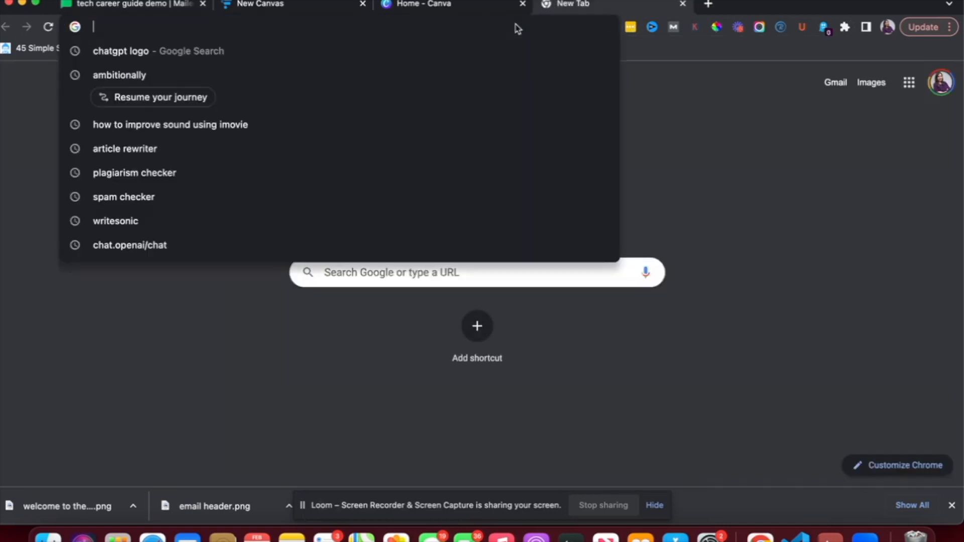
key(super+v)
key(Return)
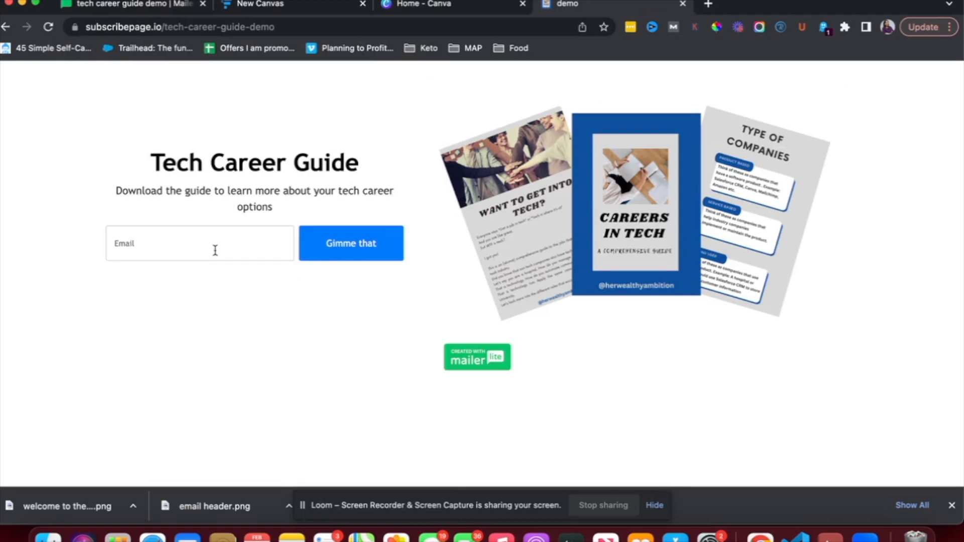
Submit a test sign-up with an email address, then return to the site overview
click(188, 243)
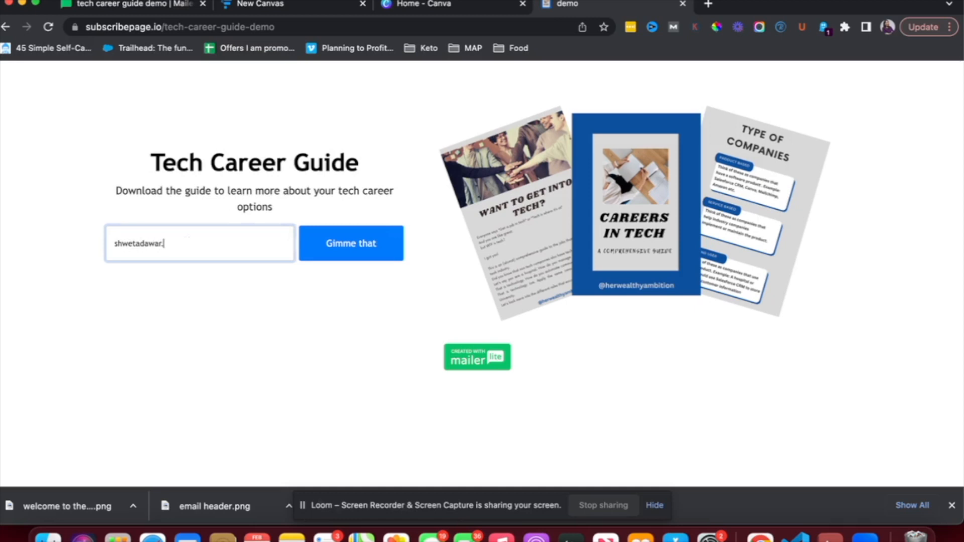
click(353, 249)
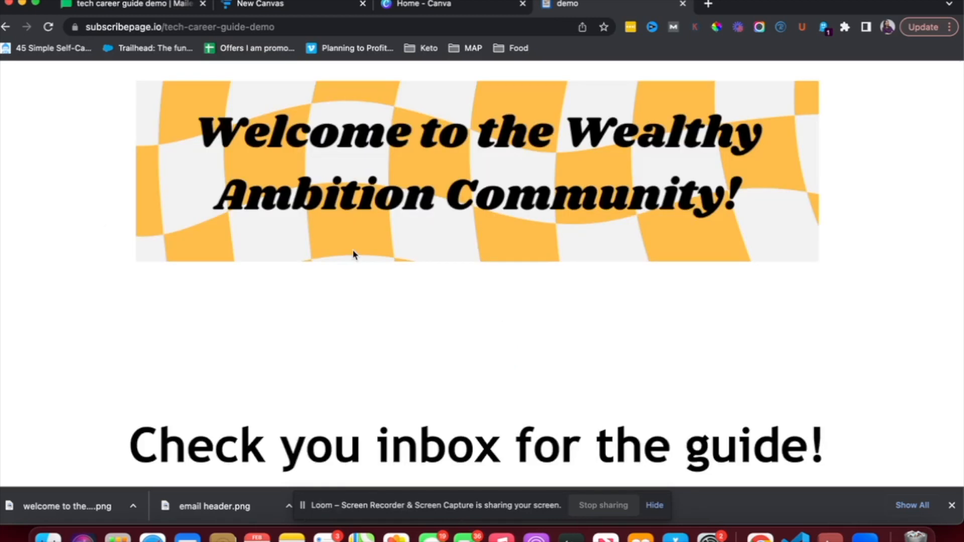
scroll(463, 279, down, 2)
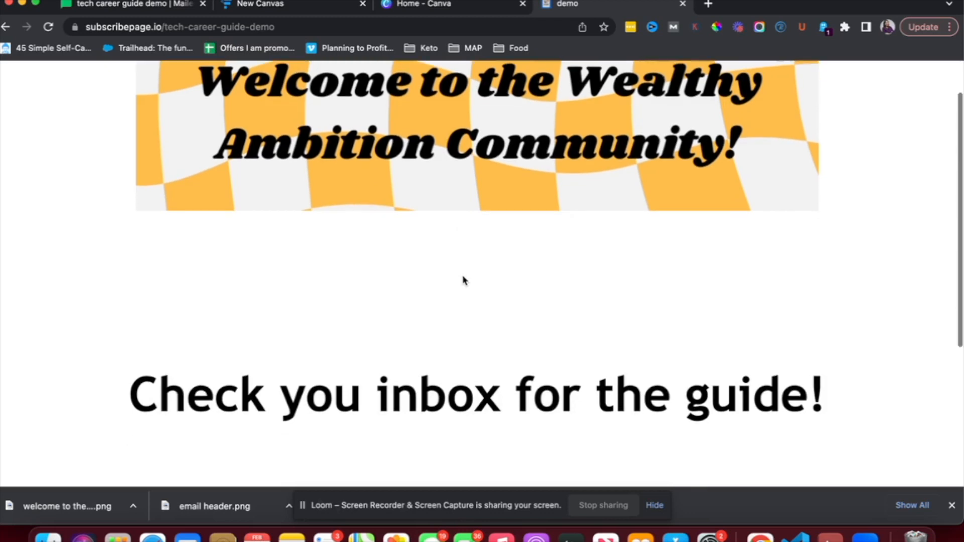
click(140, 7)
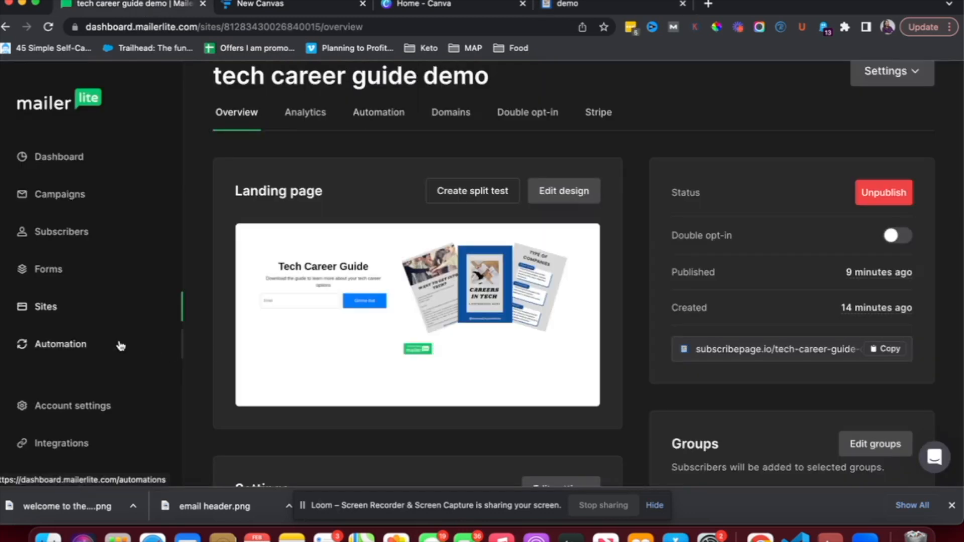
mouse_move(468, 339)
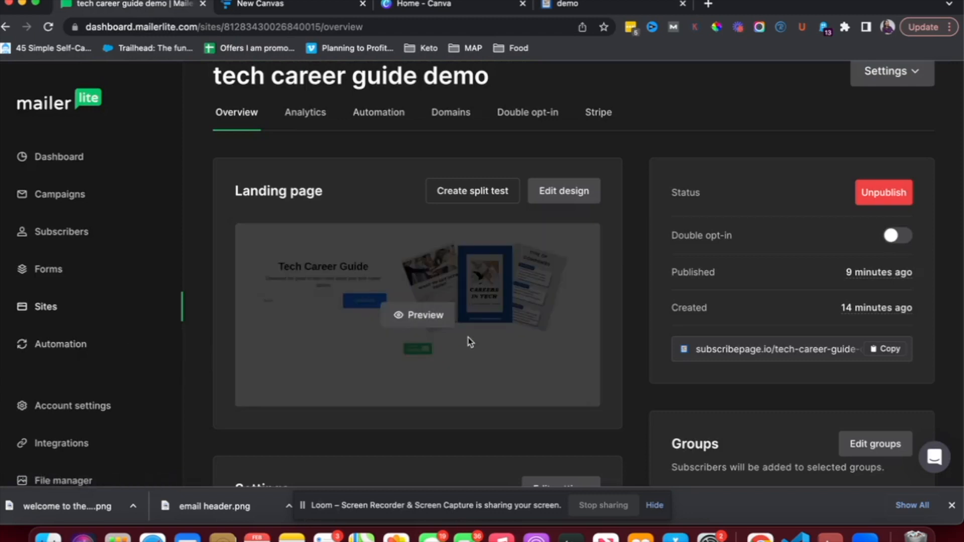